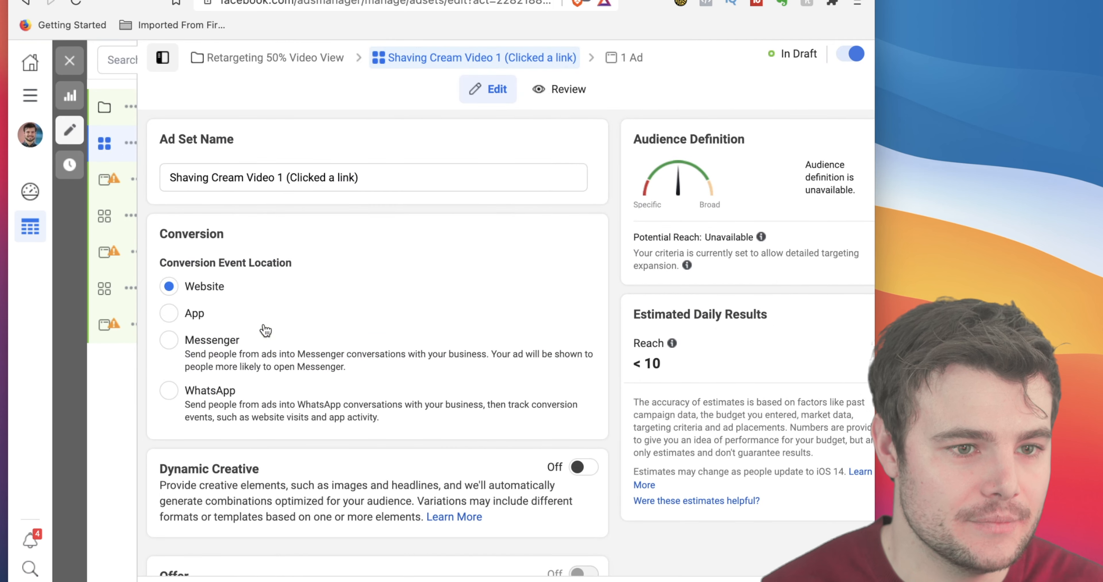
Review the budget, schedule and custom audiences of the Shaving Cream Video 1 (Clicked a link) ad set
scroll(338, 316, down, 7)
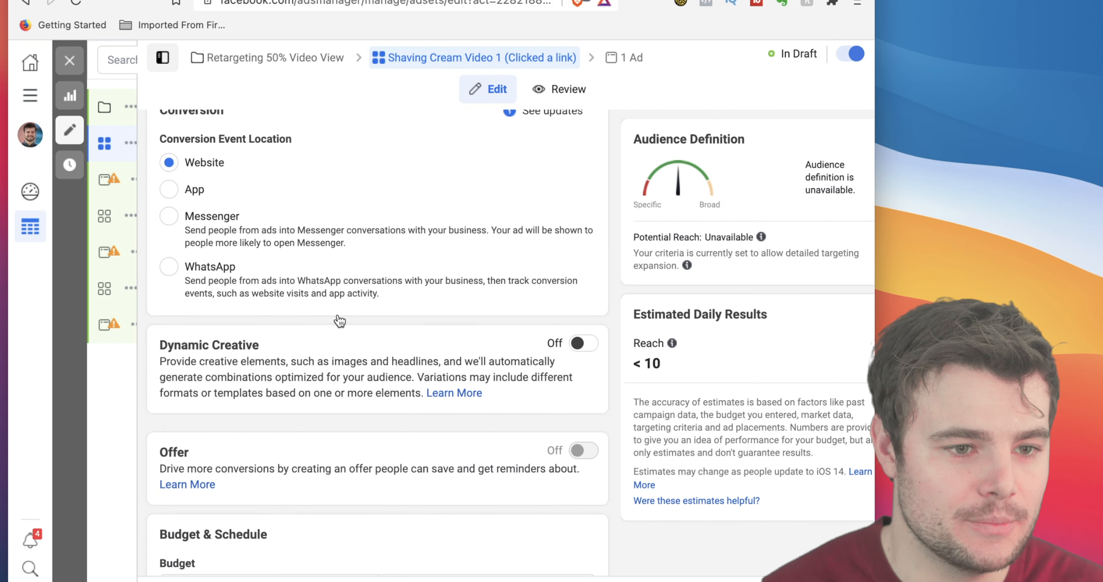
scroll(338, 319, down, 2)
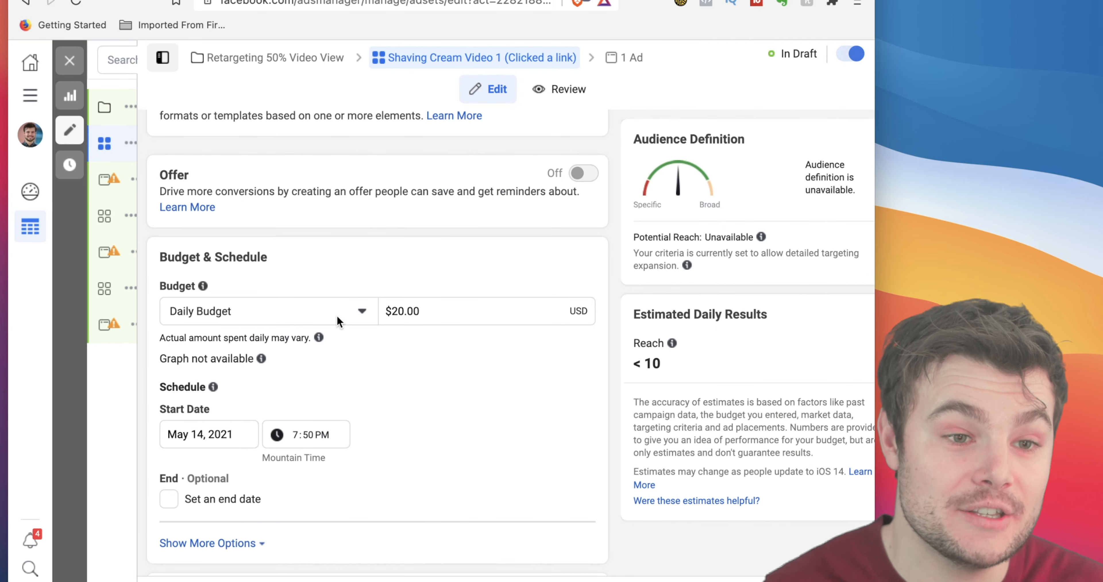
scroll(364, 319, down, 3)
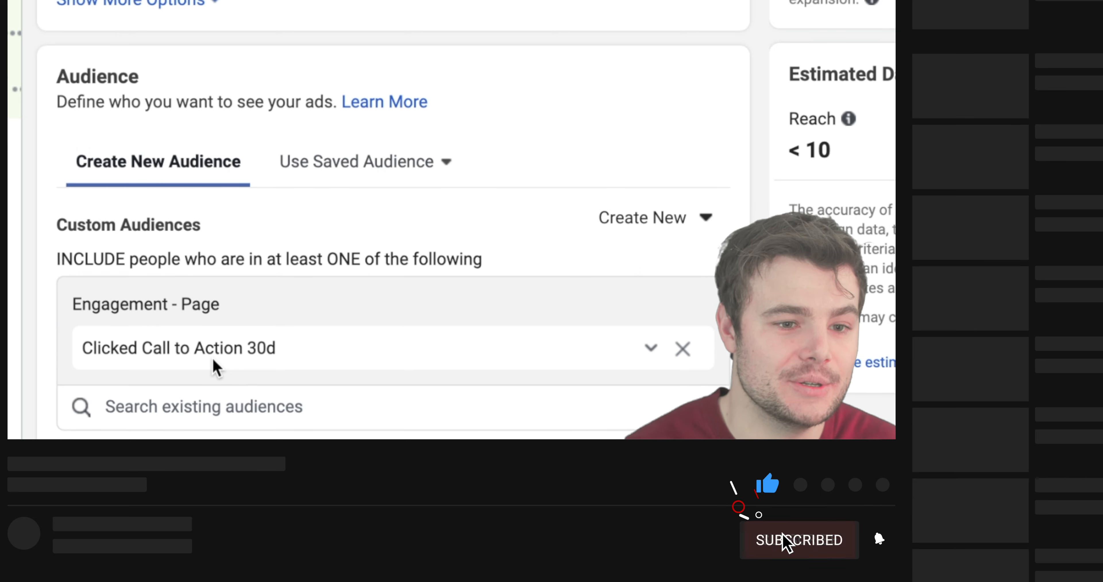
scroll(288, 176, down, 1)
scroll(246, 236, down, 1)
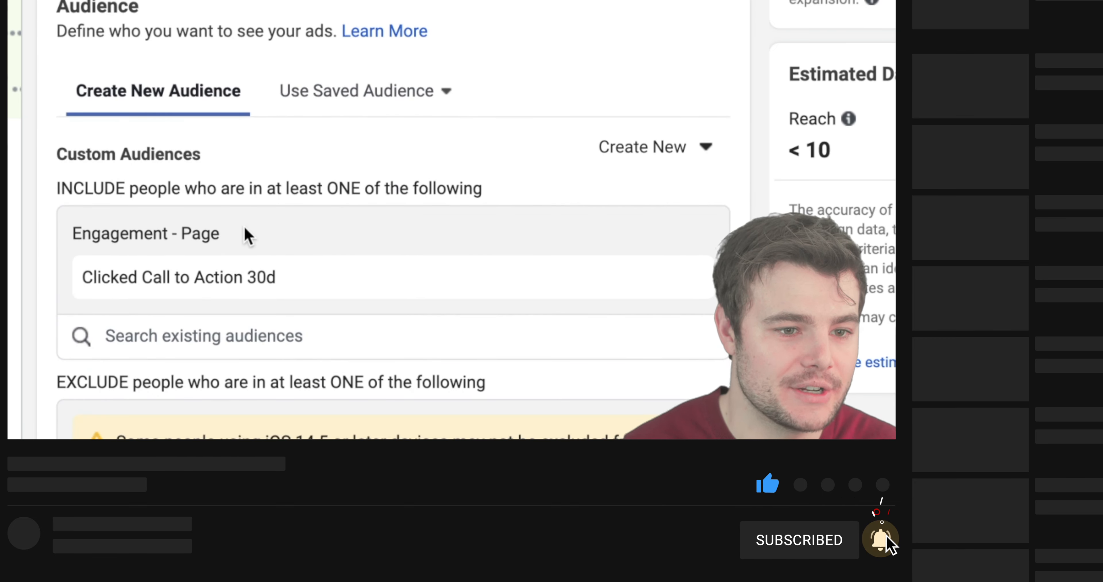
scroll(212, 273, down, 1)
scroll(239, 283, down, 4)
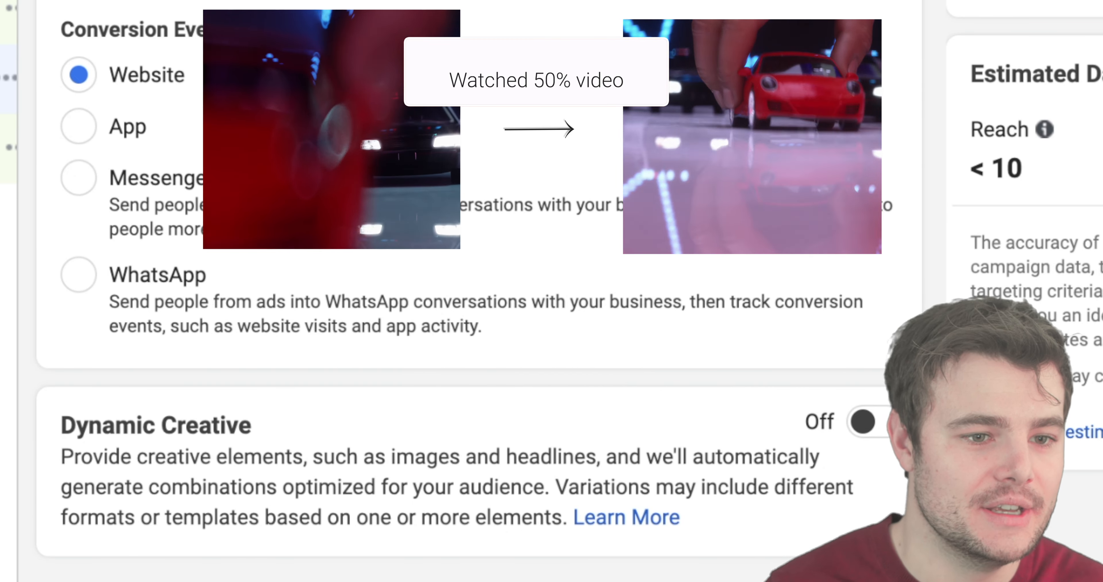
Examine the included and excluded custom audiences of the ad set that retargets Shaving Cream Video 1 viewers
scroll(446, 295, down, 15)
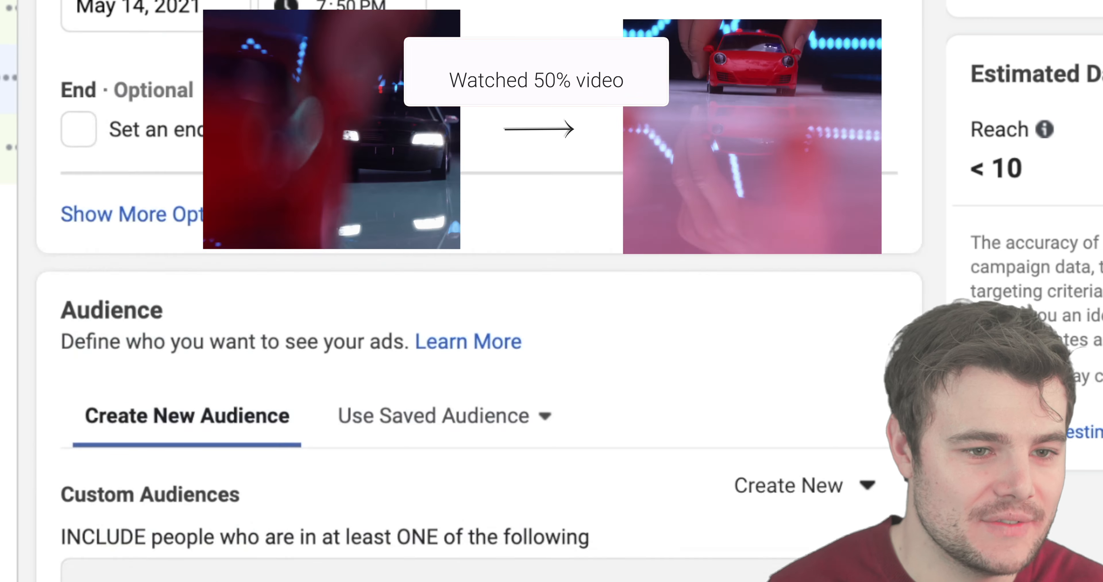
scroll(217, 344, down, 5)
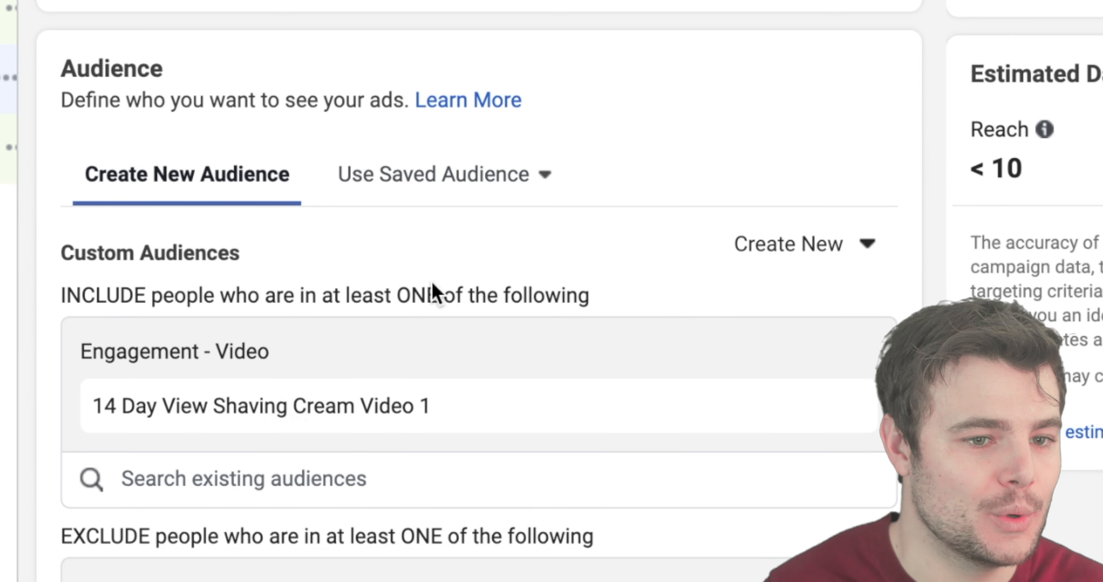
scroll(363, 309, down, 5)
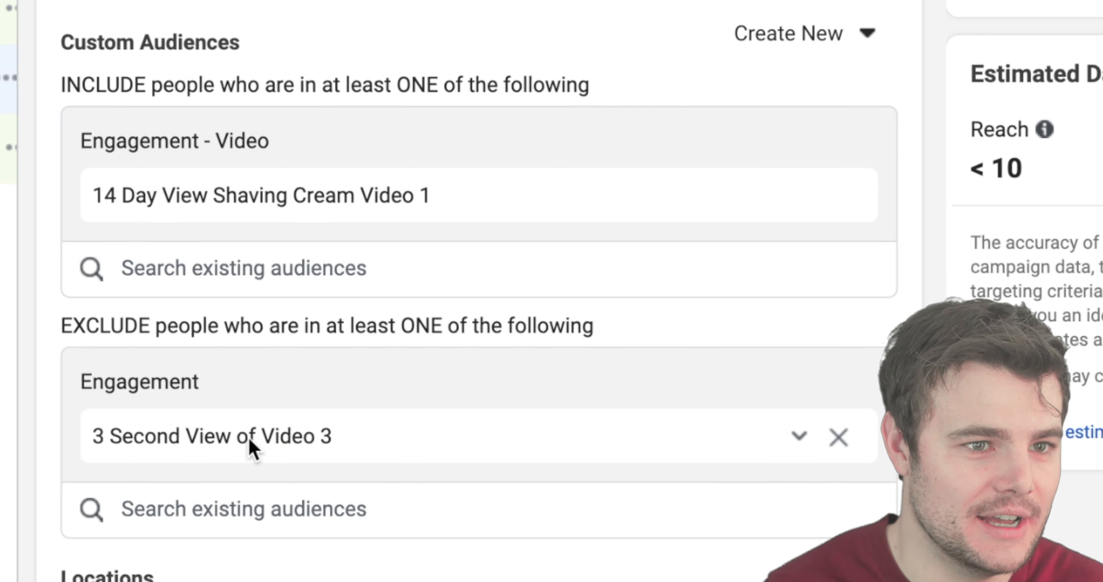
scroll(471, 300, up, 6)
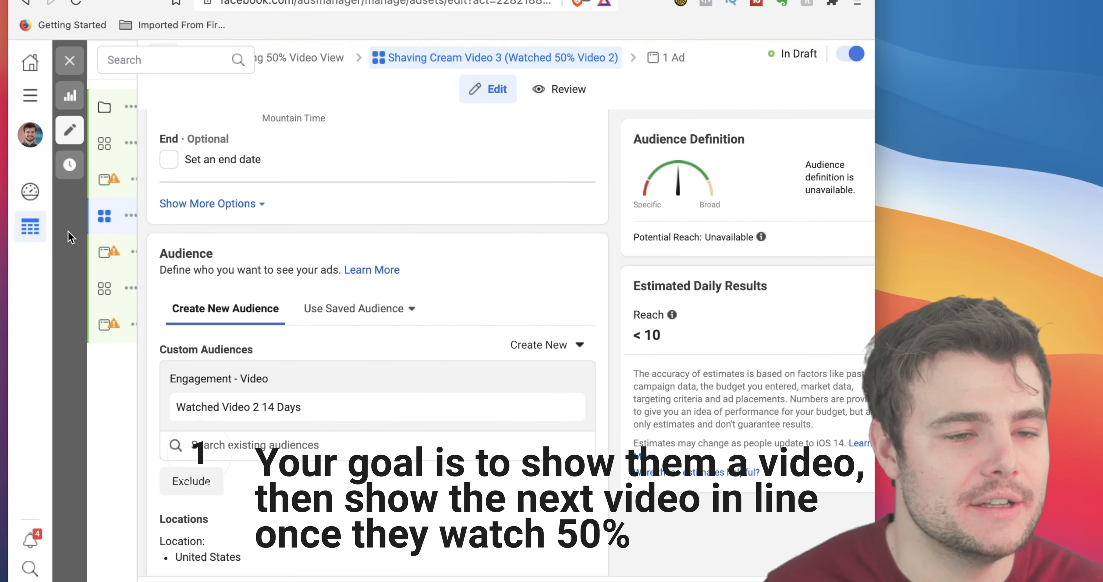
Open the Video 1 (Link Click 2 Days) ad set for editing and inspect its included and excluded custom audiences
mouse_move(63, 88)
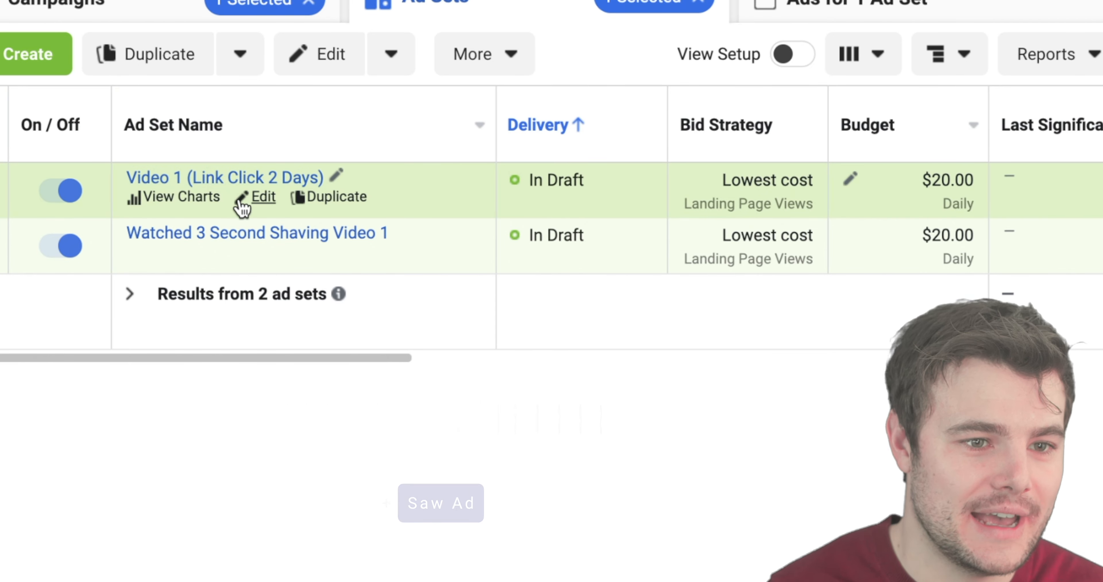
click(246, 197)
scroll(147, 138, down, 15)
scroll(605, 165, down, 4)
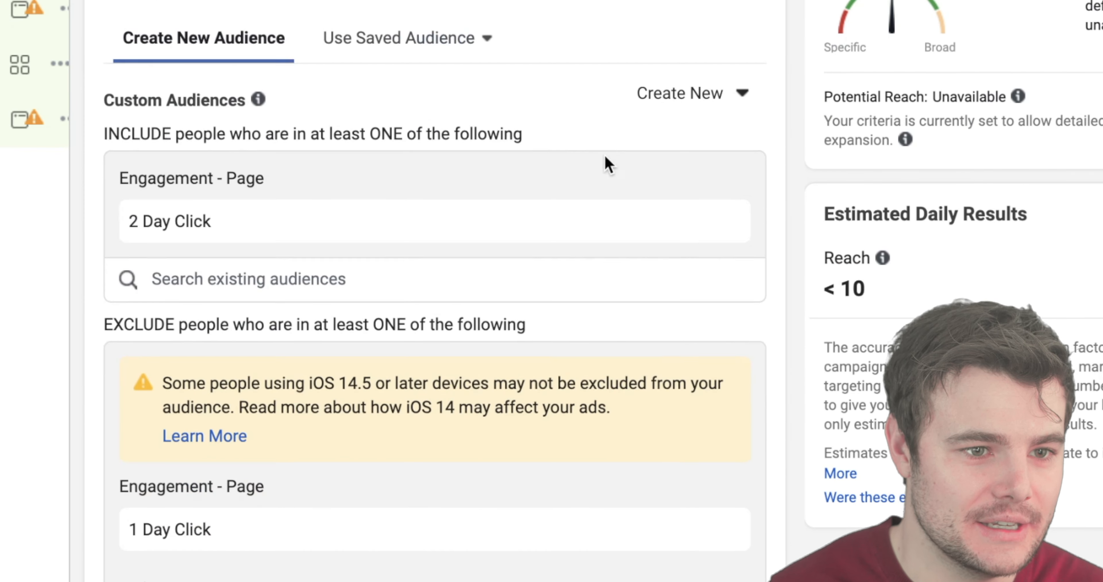
scroll(494, 66, up, 1)
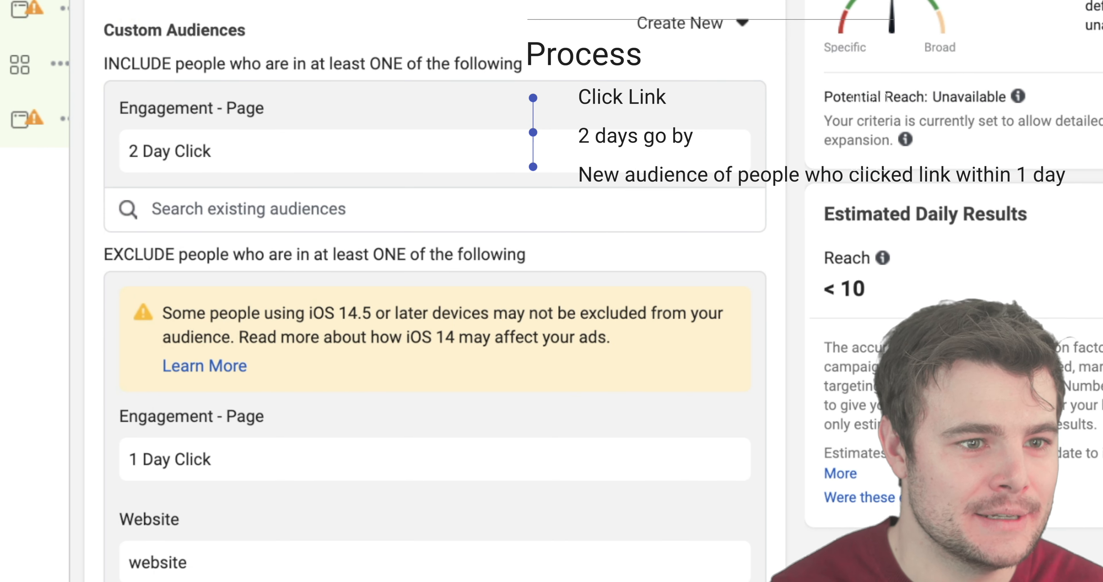
Open the Watched 3 Second Shaving Video 1 ad set and inspect its included and excluded custom audiences
mouse_move(59, 15)
click(91, 54)
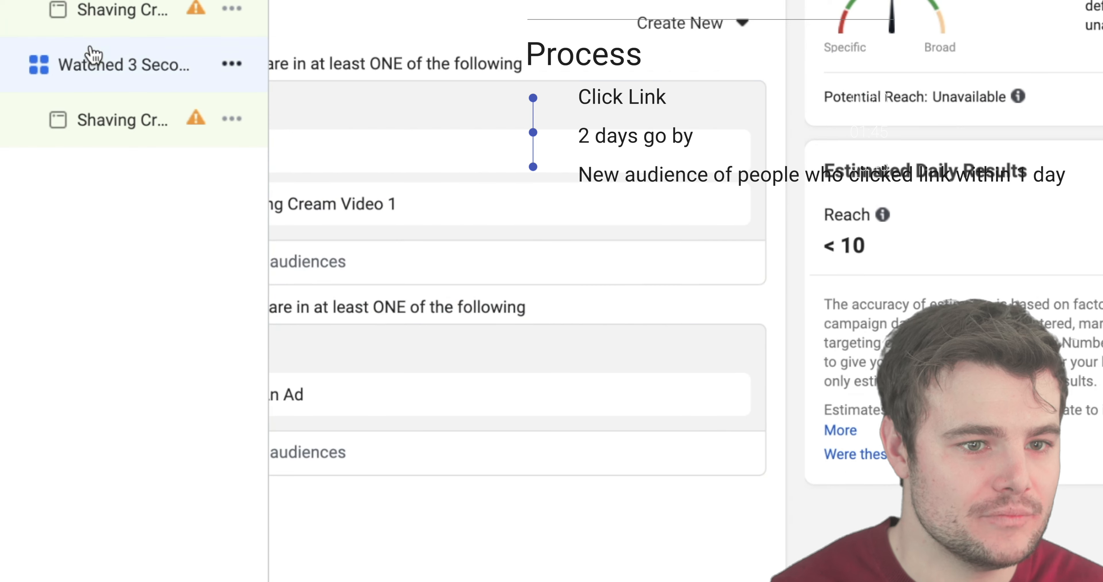
scroll(555, 18, down, 2)
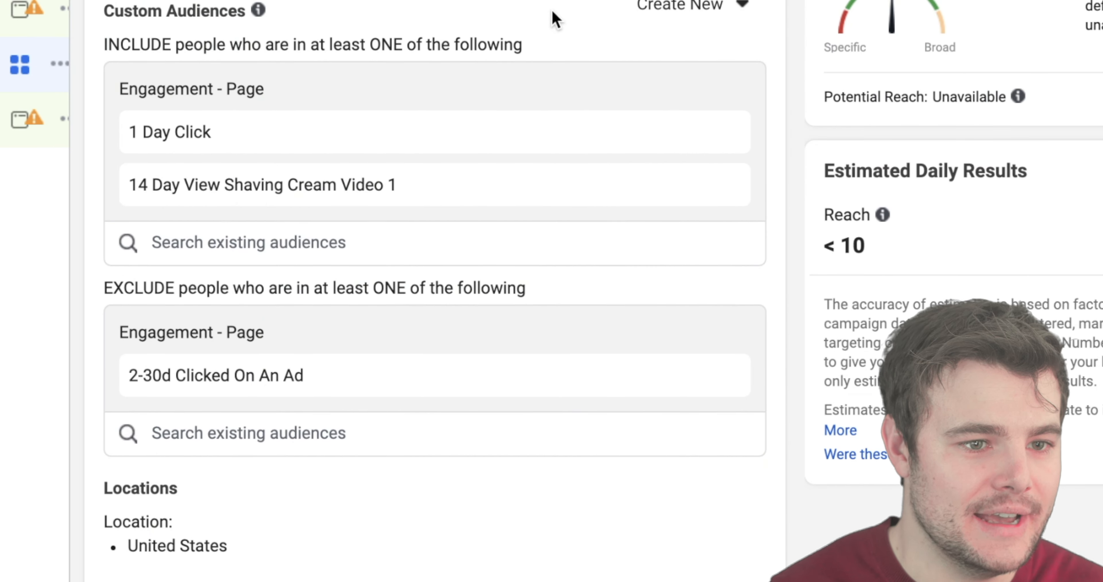
scroll(556, 18, down, 1)
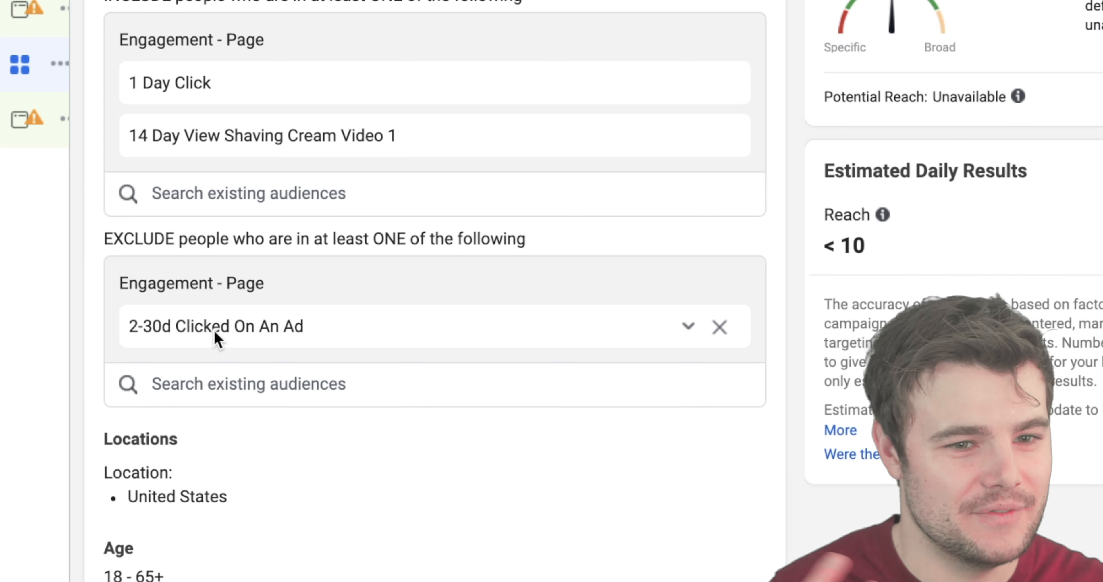
scroll(231, 300, up, 3)
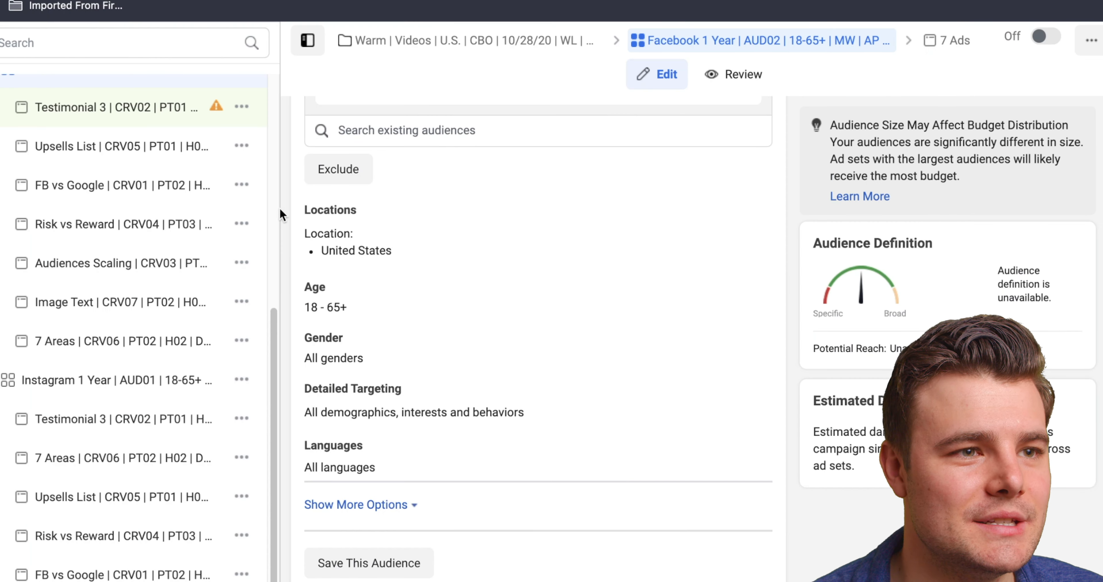
Start a new custom audience in the Facebook 1 Year ad set and set the video engagement to people who watched 50%
mouse_move(371, 210)
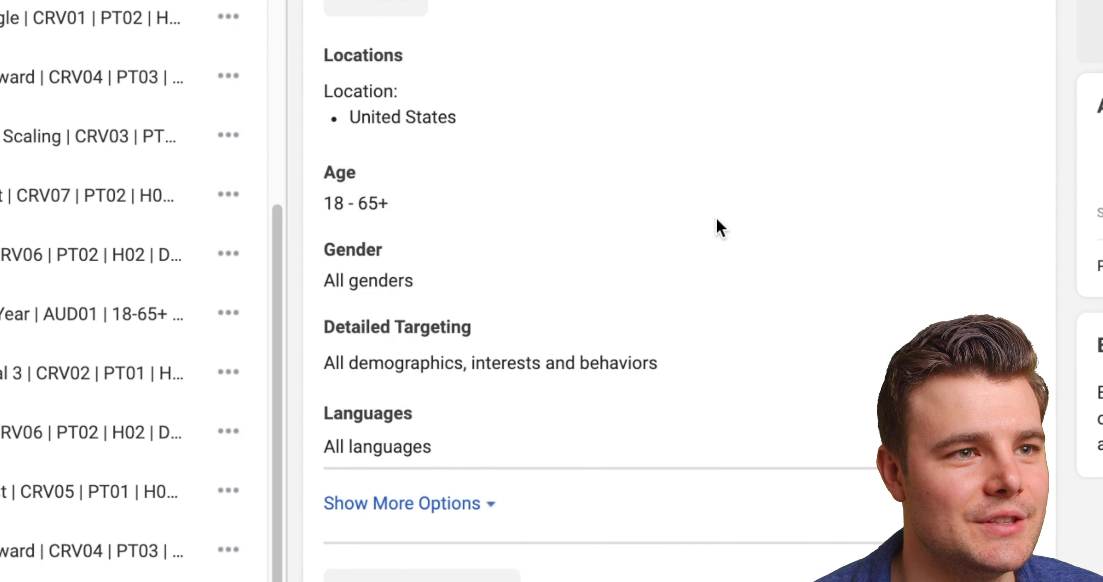
scroll(554, 150, up, 1)
scroll(556, 148, up, 5)
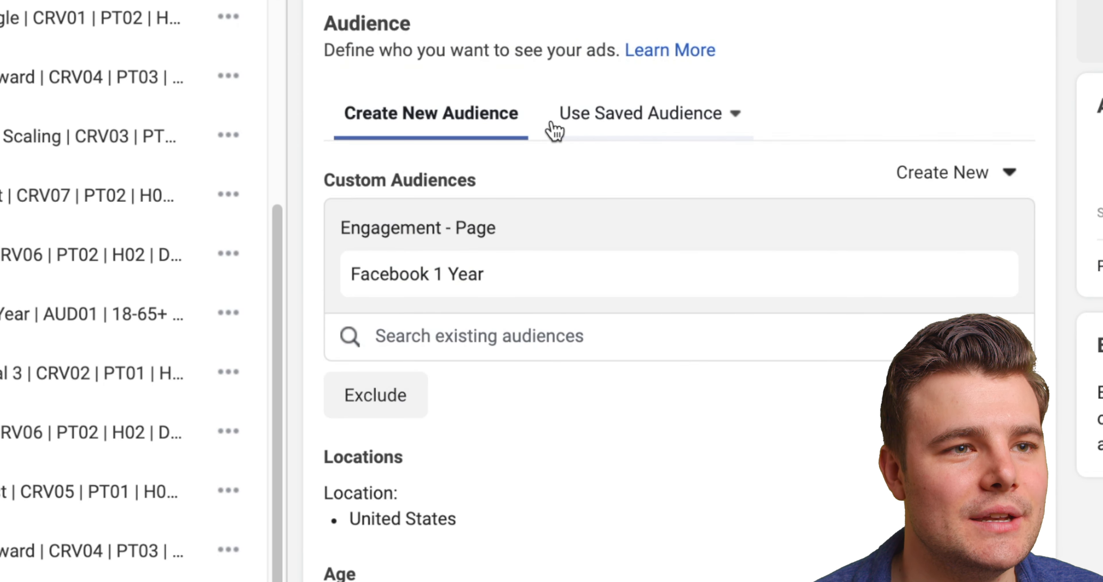
click(934, 173)
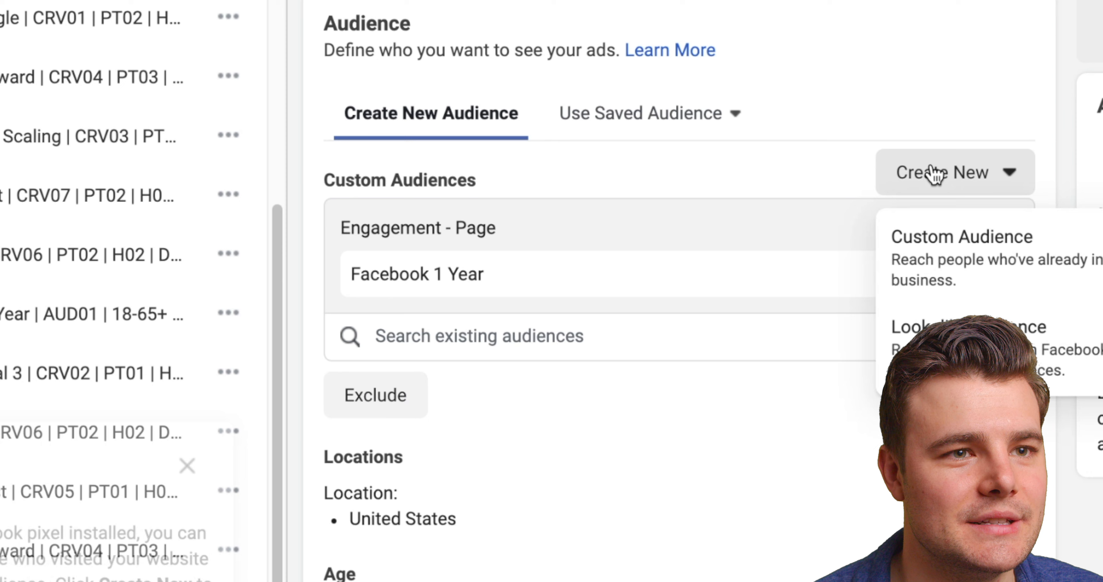
click(963, 253)
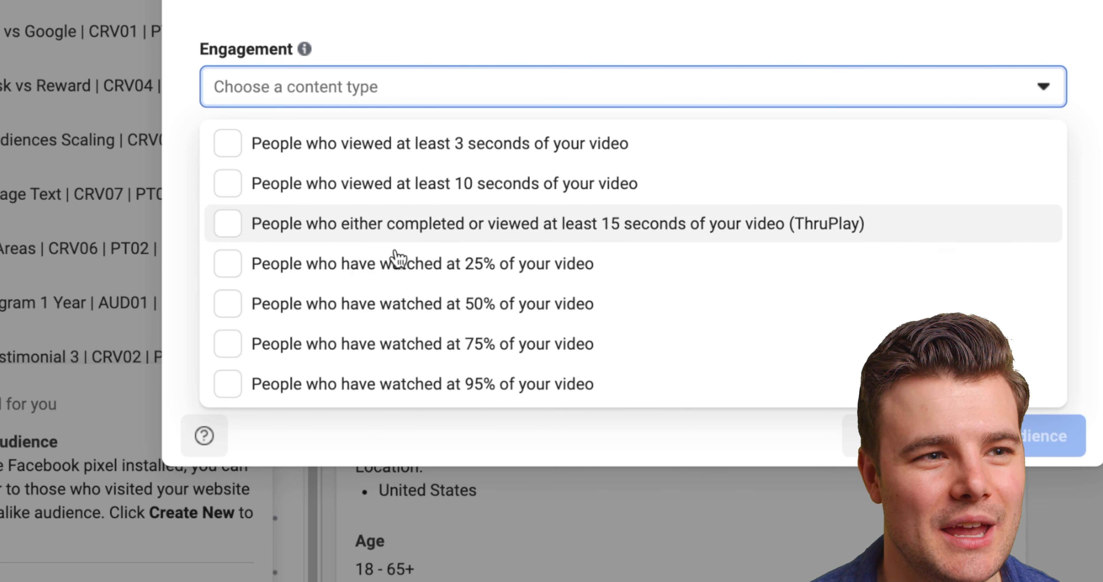
click(383, 319)
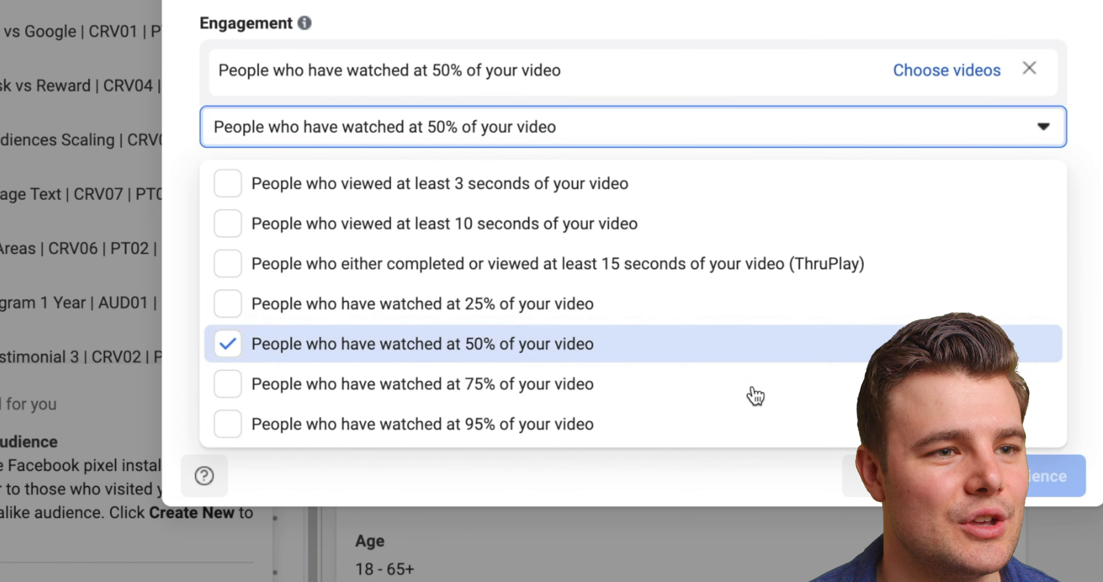
click(651, 492)
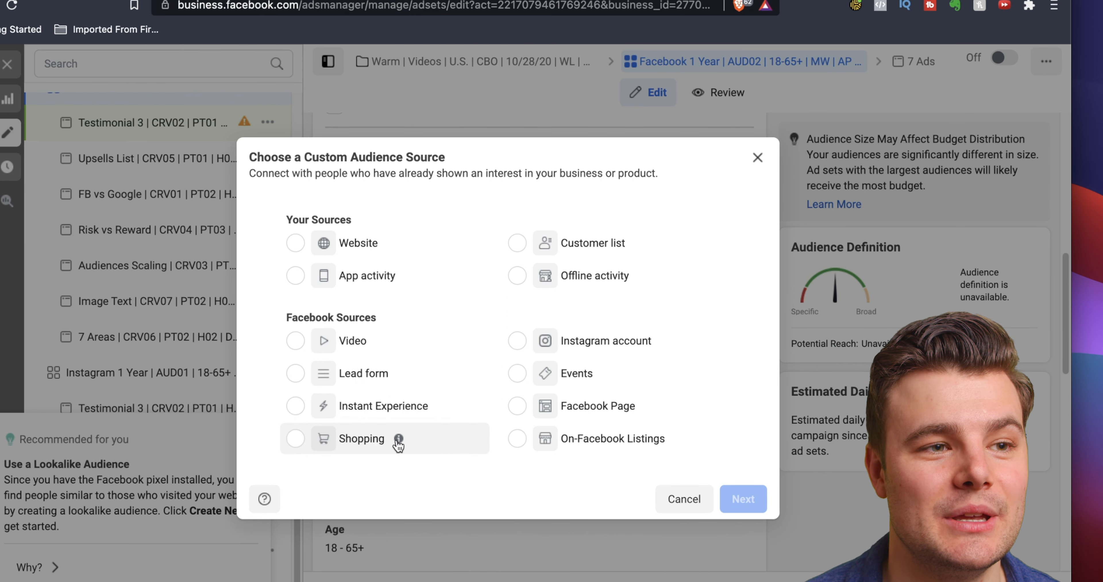
Go back from the Instagram account audience to the custom audience sources and choose Facebook Page
mouse_move(398, 443)
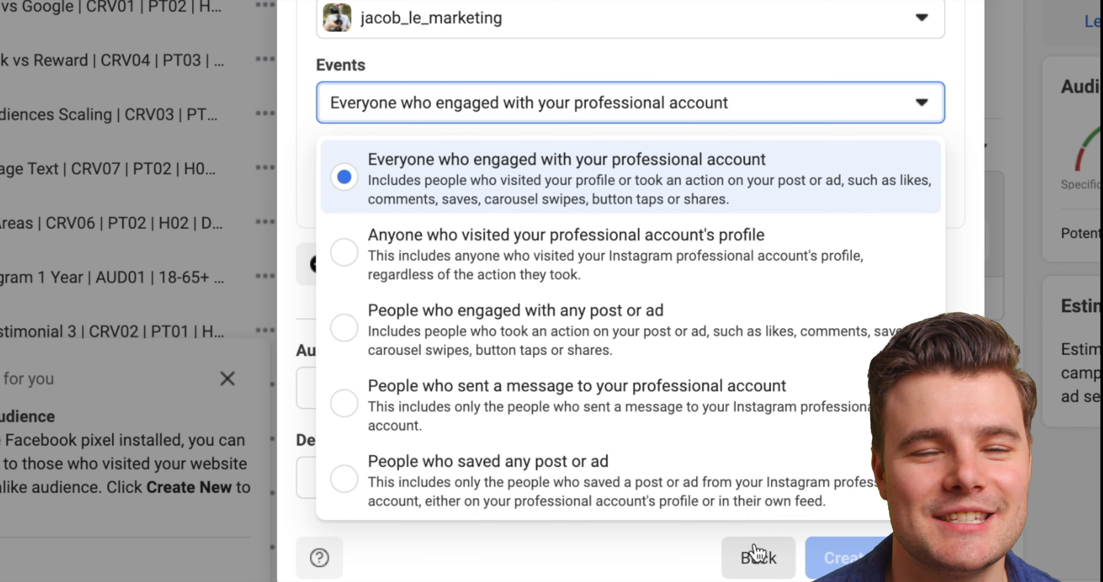
click(756, 554)
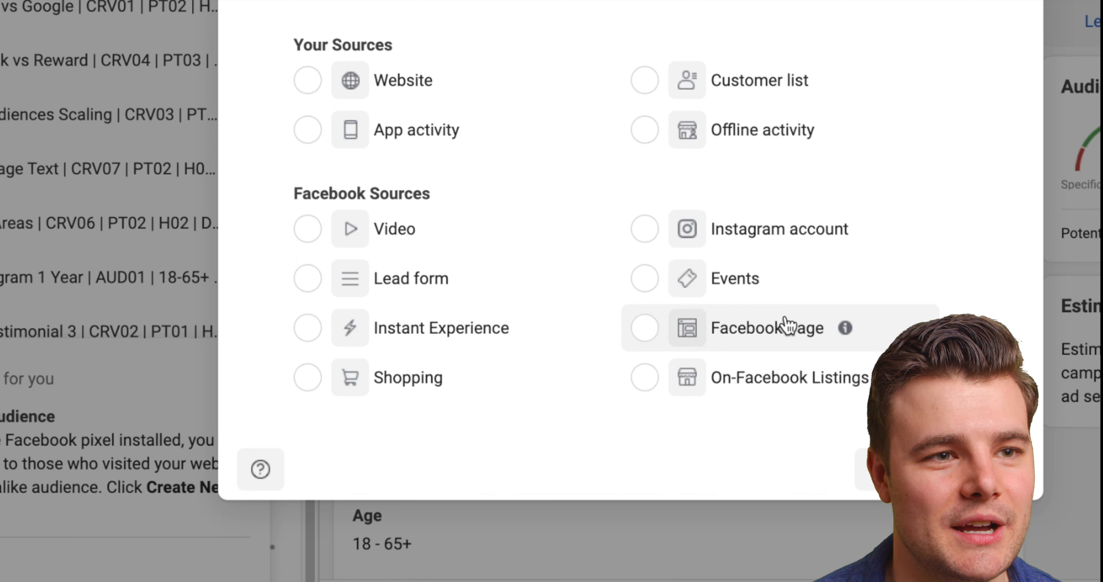
click(787, 327)
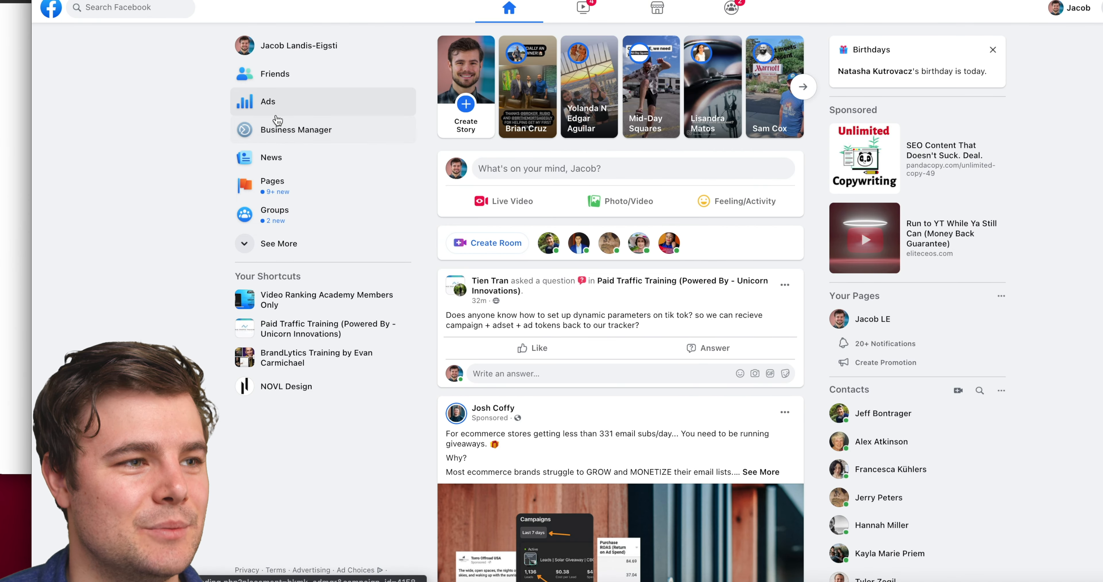
Go to Business Manager and open the Domains page under Brand Safety in Business Settings
click(274, 128)
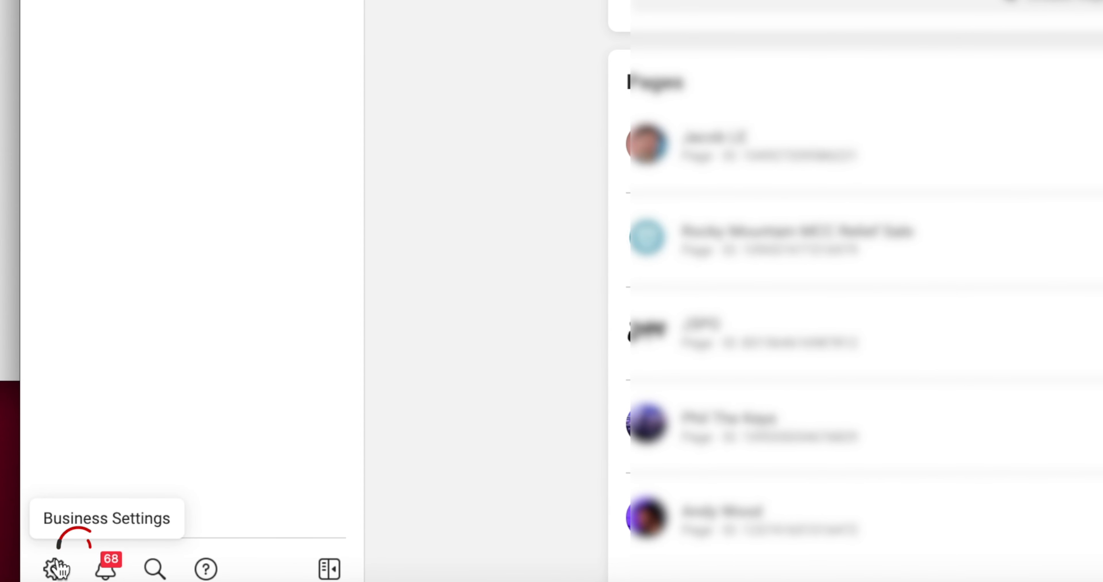
click(57, 568)
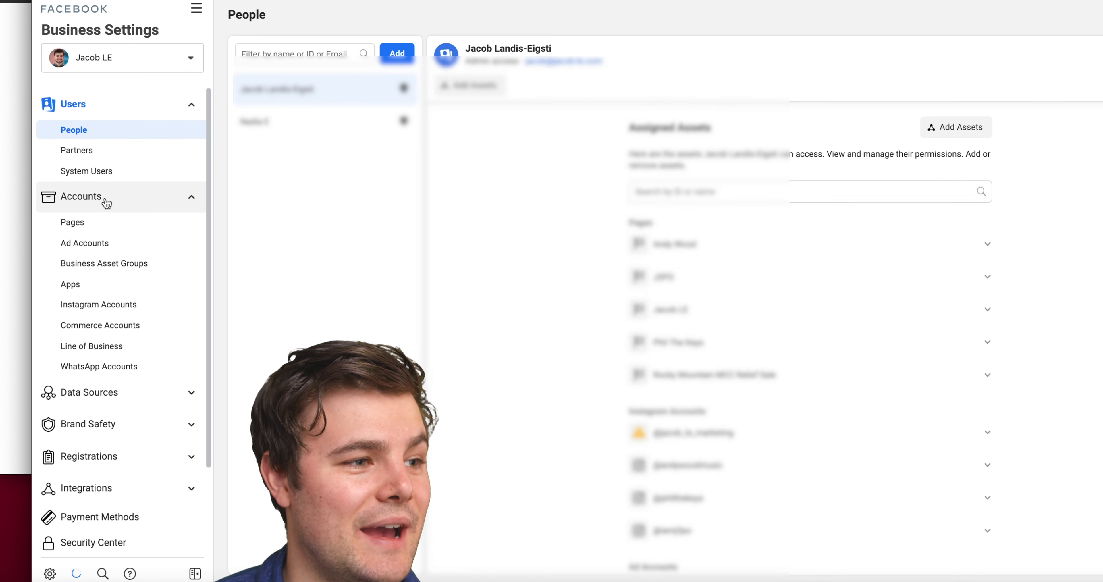
scroll(103, 249, down, 3)
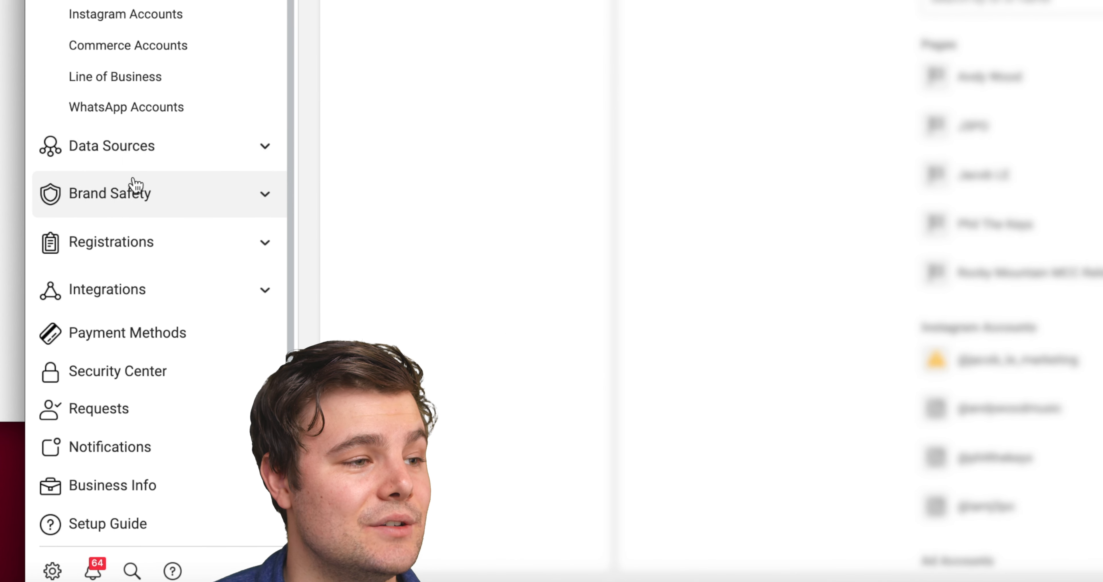
click(136, 194)
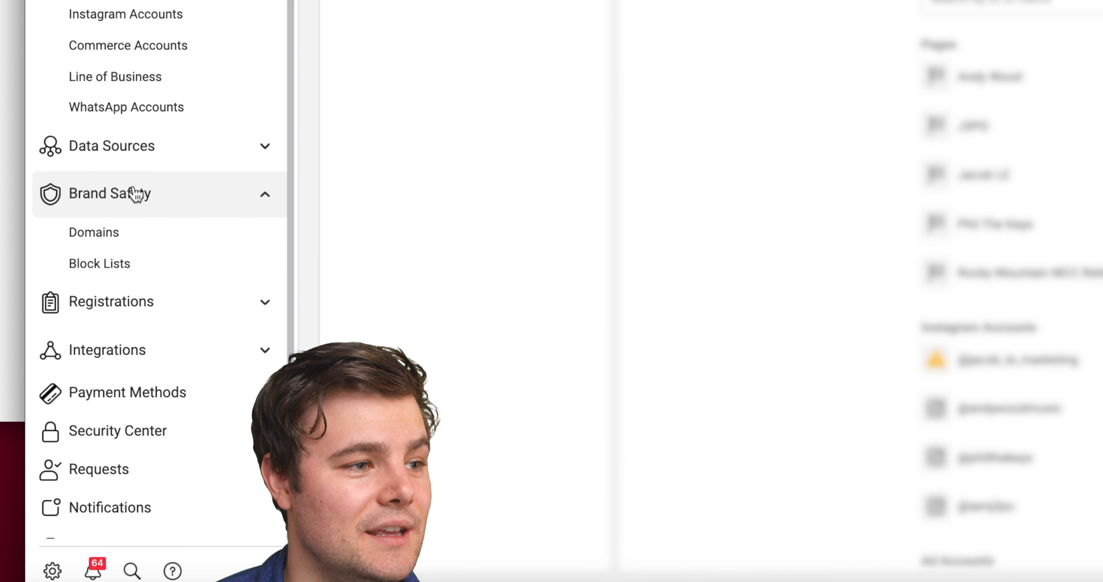
click(116, 244)
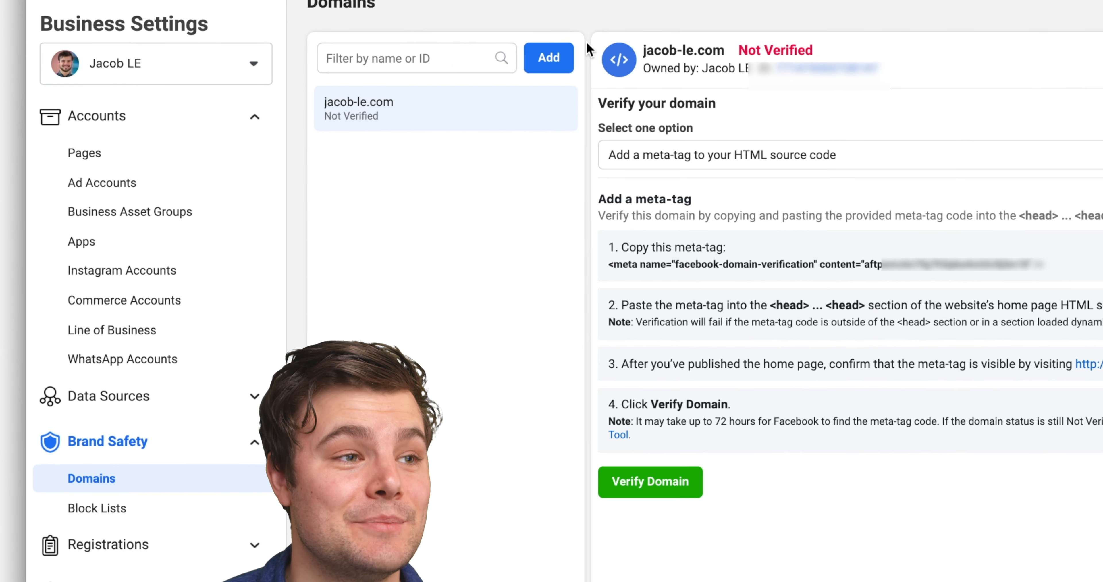
Add the domain jacobletest.com to the business
click(563, 59)
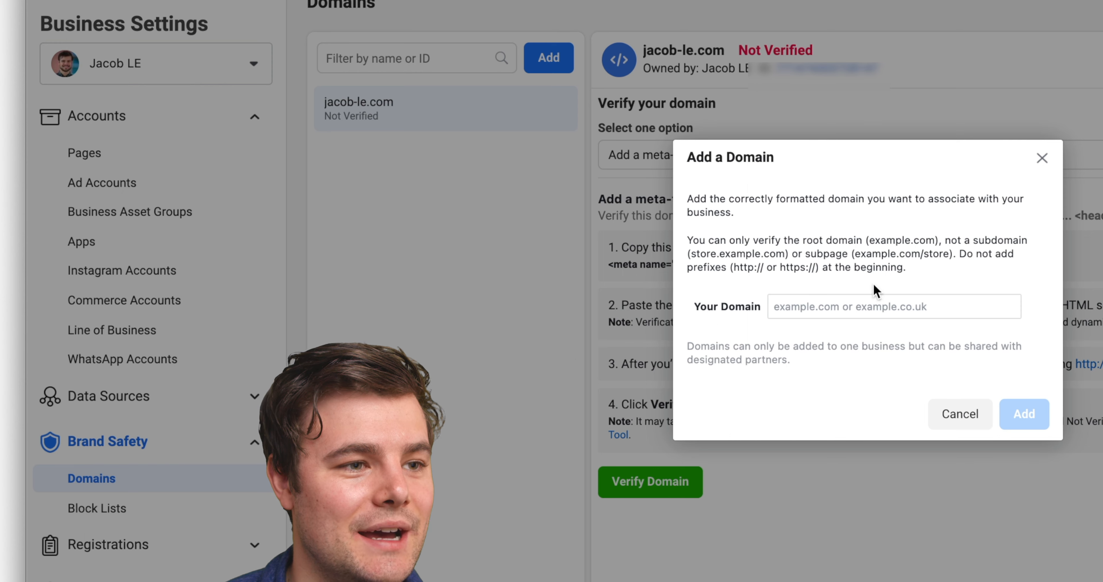
click(861, 299)
text(jac)
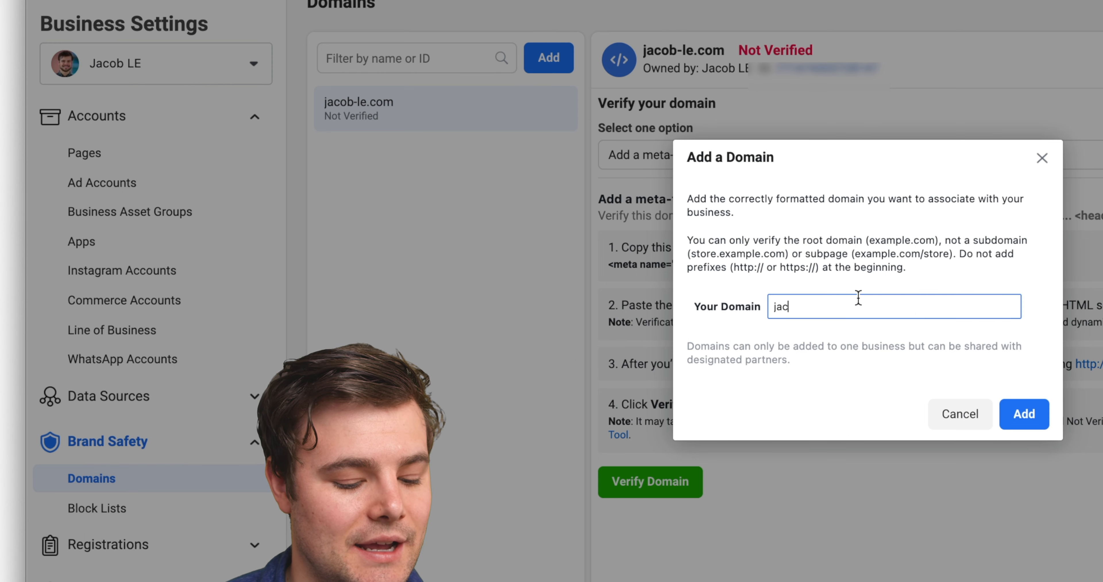
text(obletes)
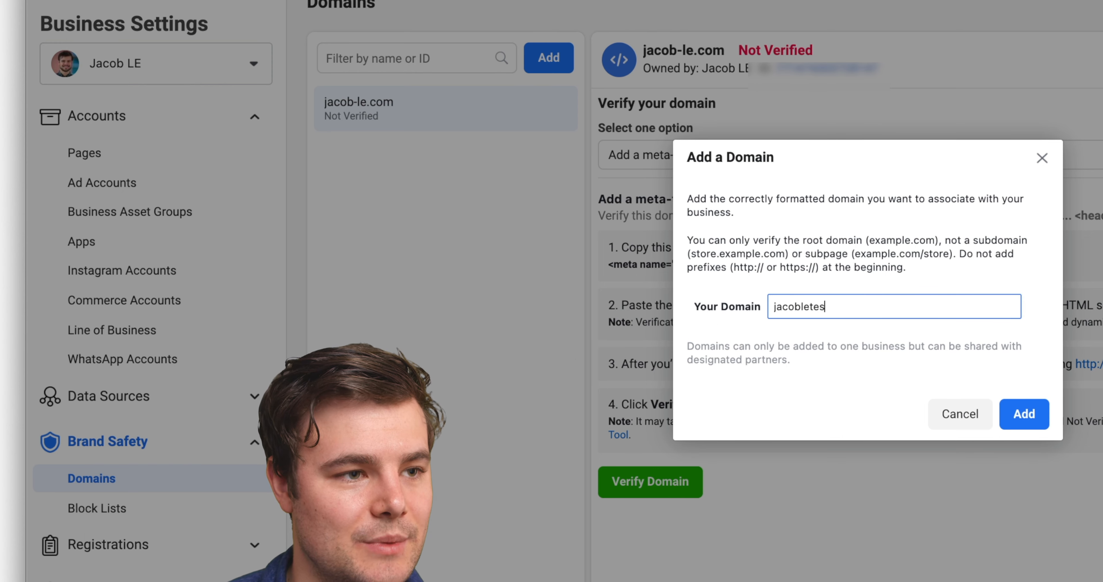
text(t.com)
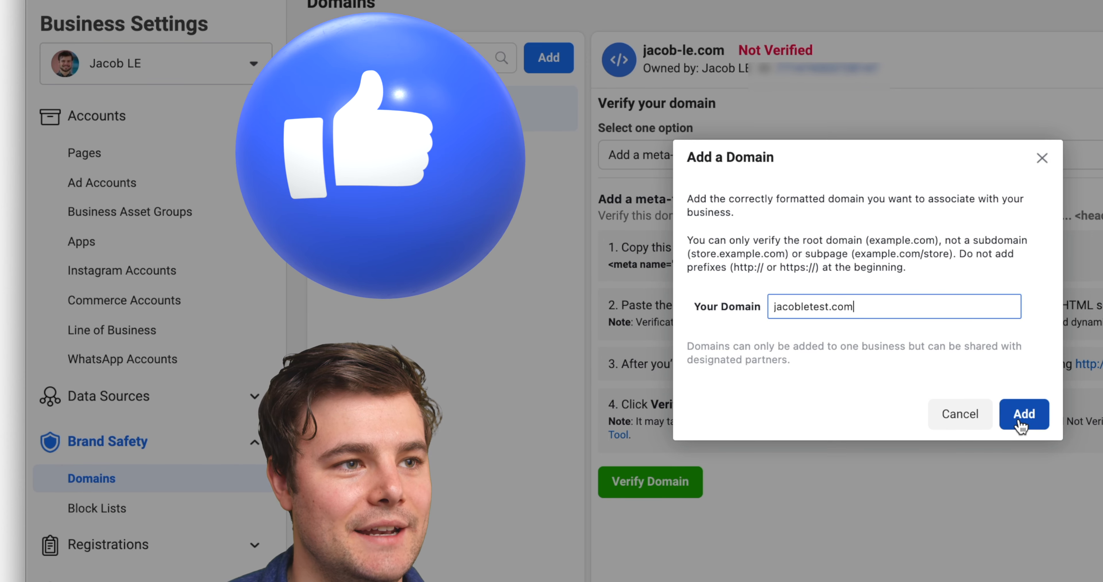
click(1020, 424)
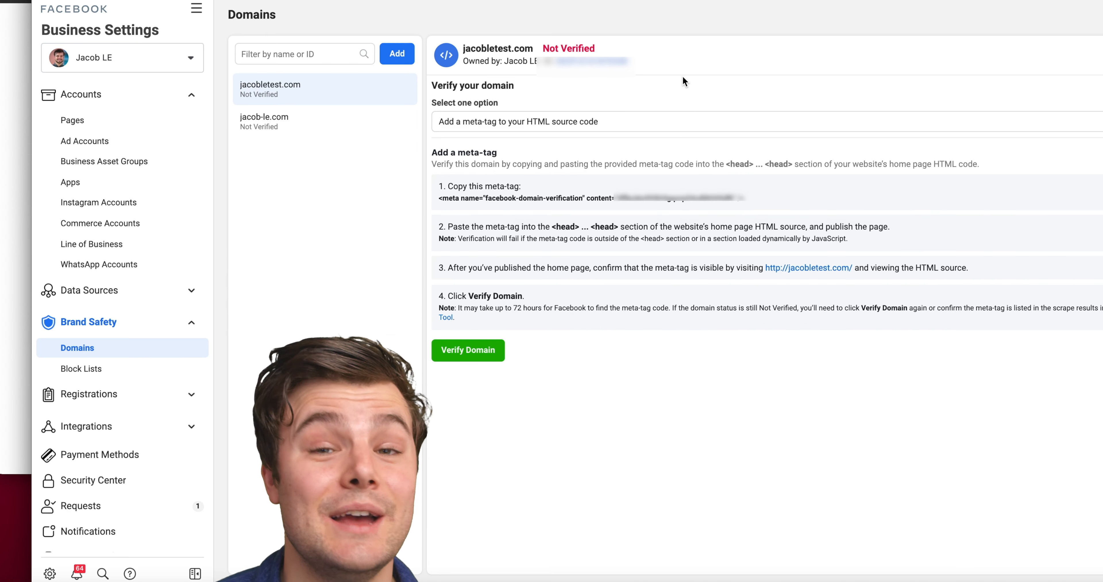
Set jacobletest.com's verification method to updating the DNS TXT record with the domain registrar
click(628, 128)
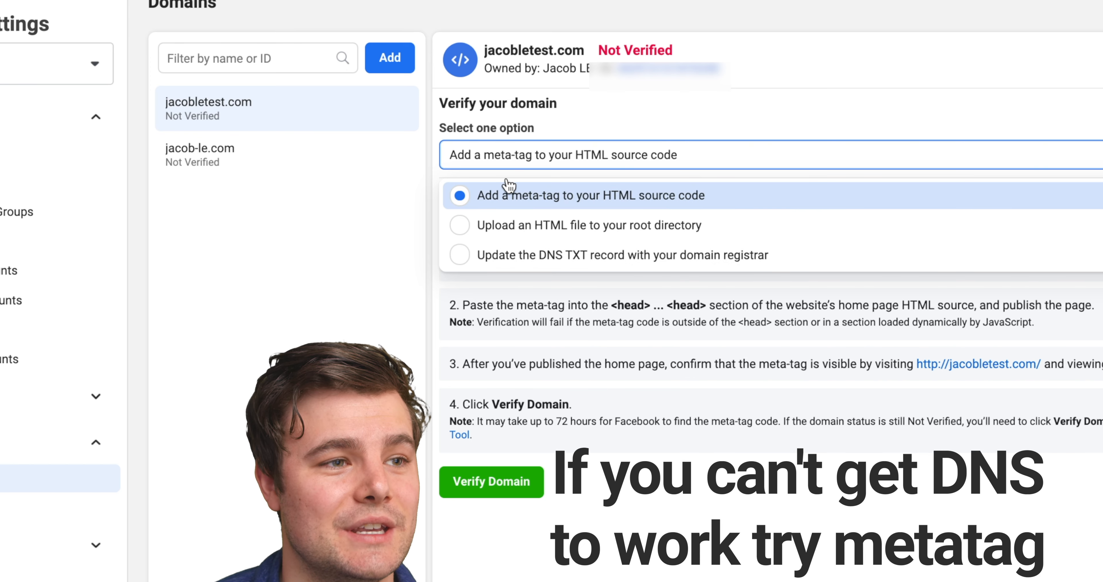
click(535, 256)
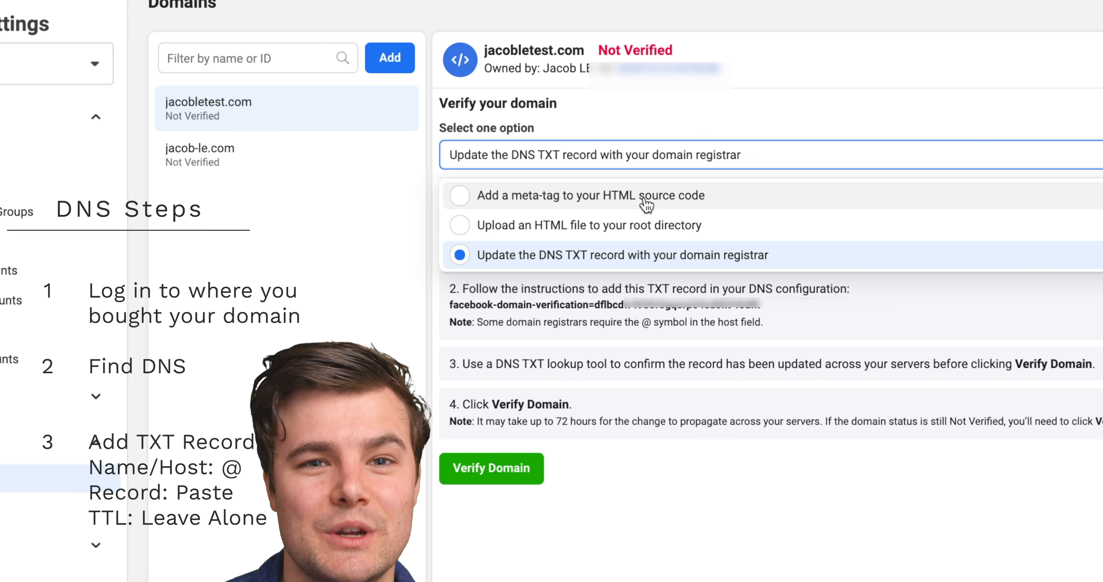
click(752, 103)
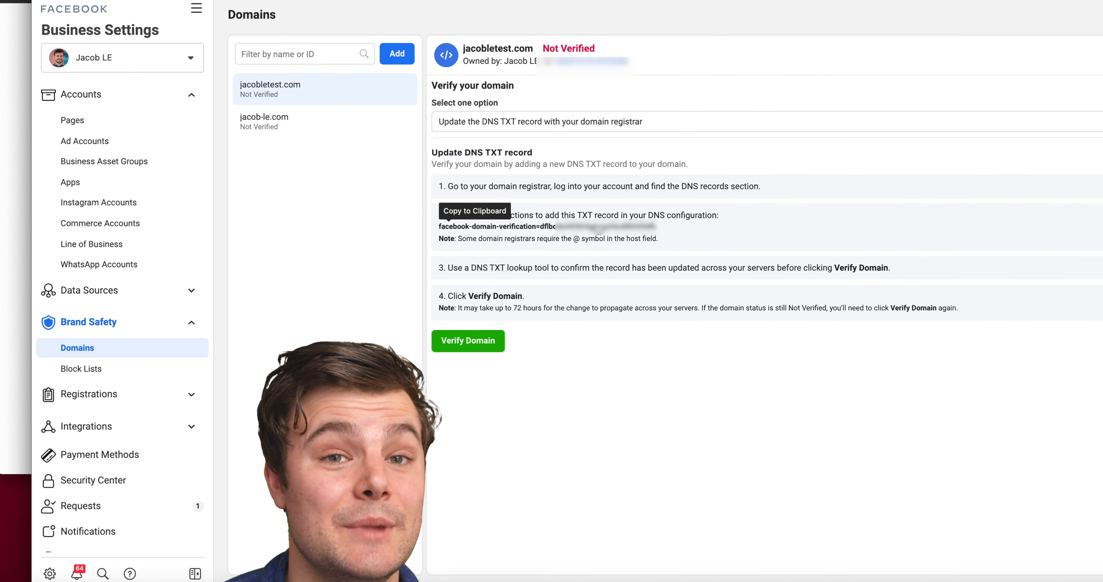
Copy the domain verification TXT record and paste it into an untitled text document
click(598, 228)
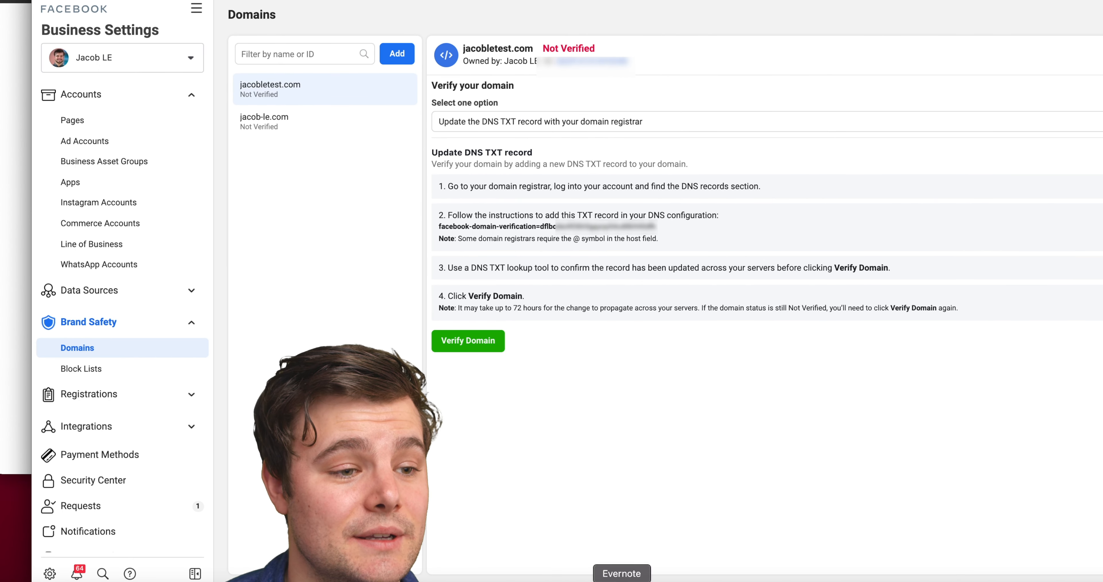
click(596, 581)
key(super+v)
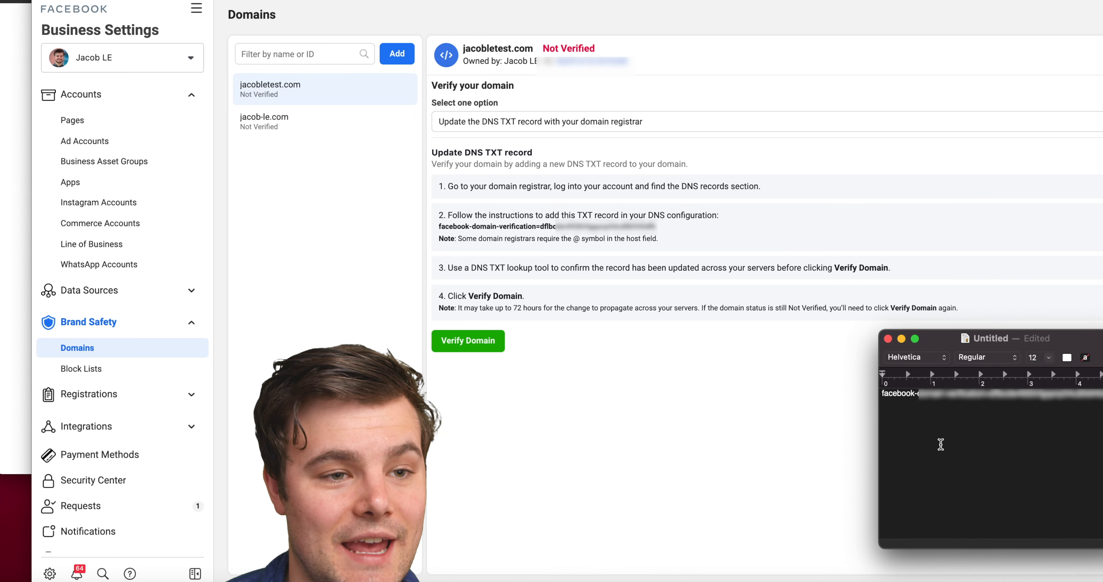
Switch to the Shopify admin and open the DNS settings of the Shopify-managed domain jacobletestsite.com
click(720, 412)
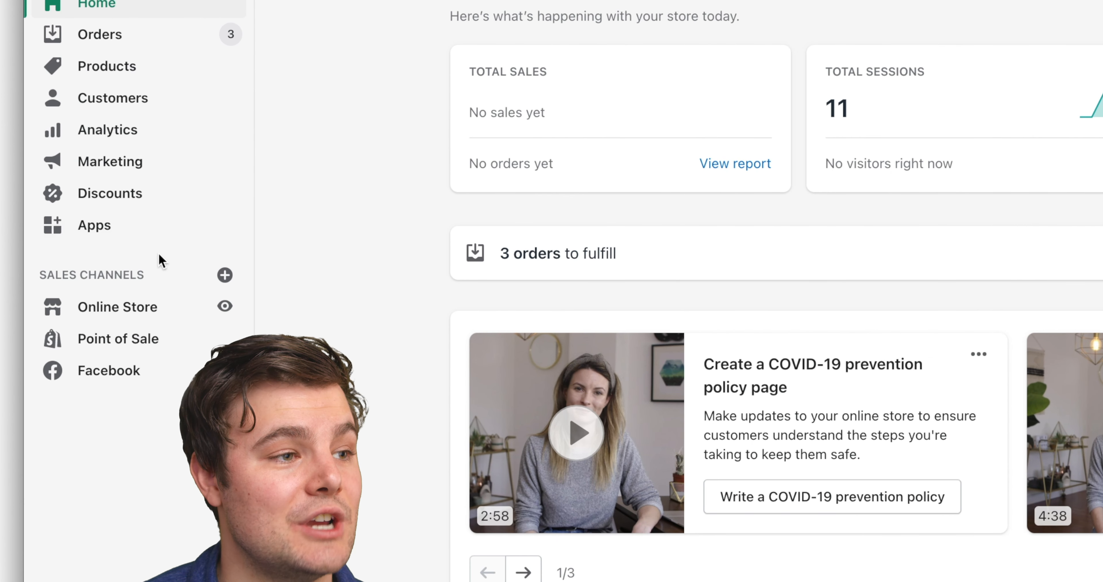
click(103, 307)
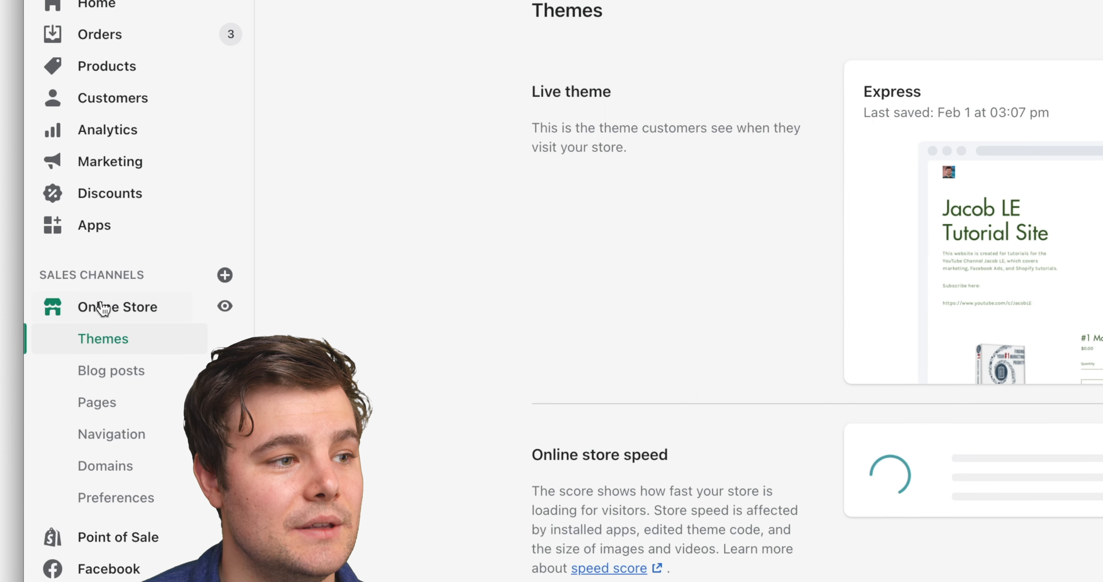
click(124, 471)
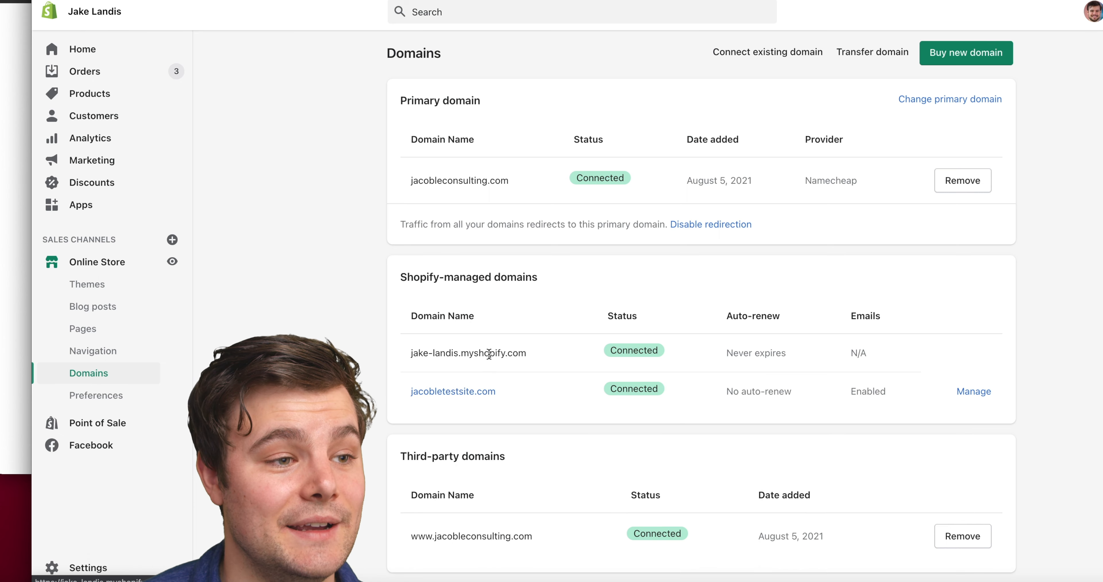
click(464, 392)
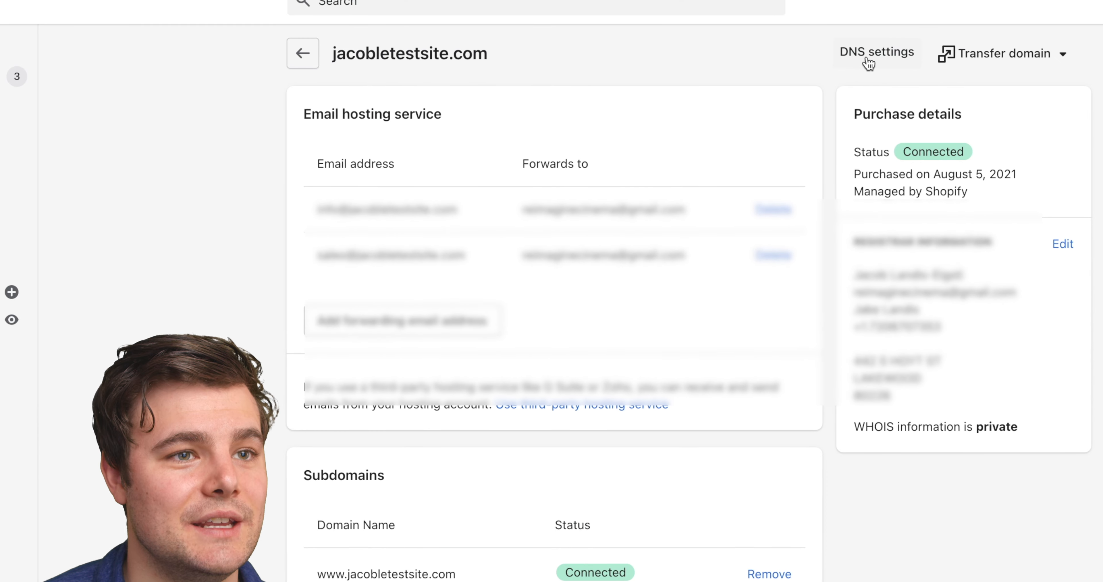
click(869, 63)
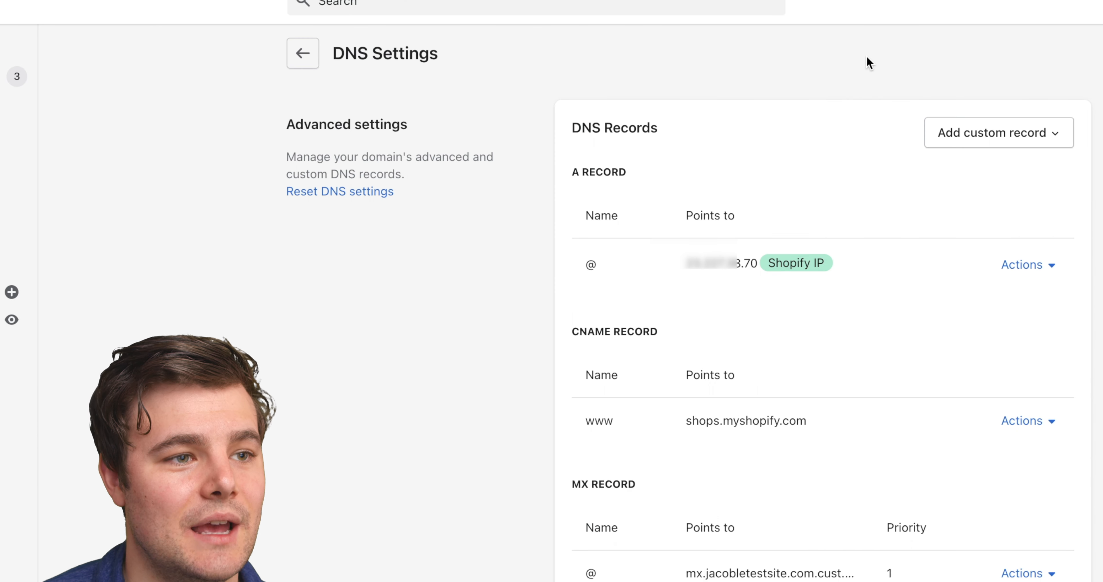
Add a custom TXT record named @ with the copied domain verification code as its TXT value
click(967, 145)
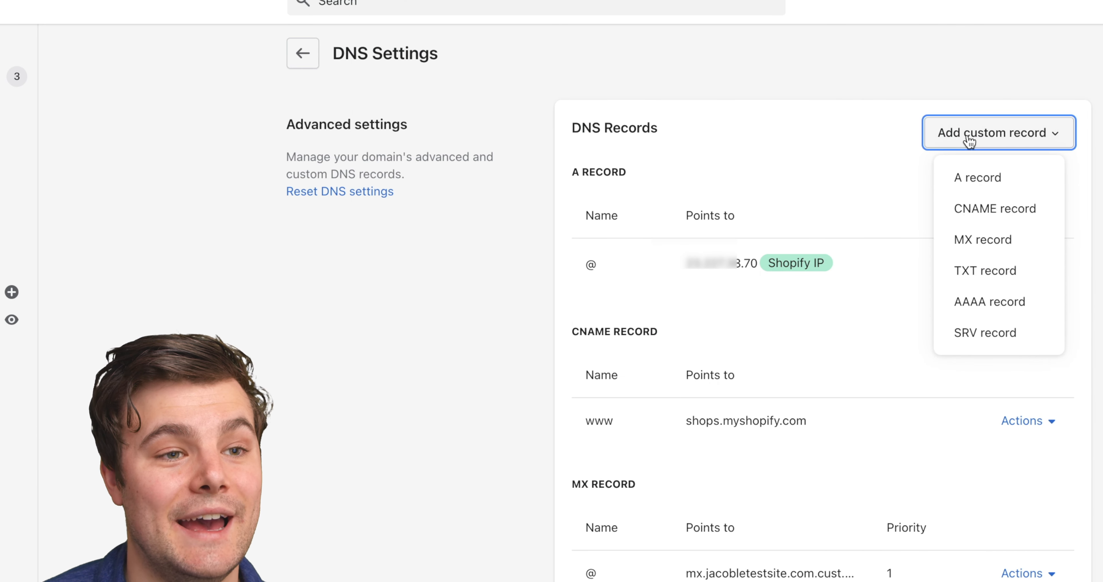
click(975, 271)
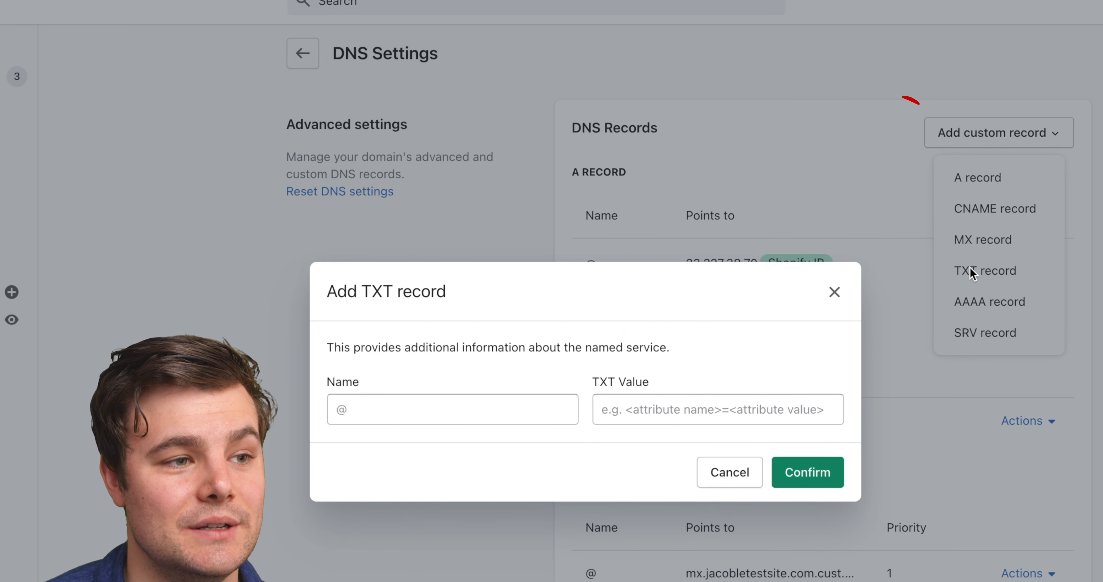
click(466, 403)
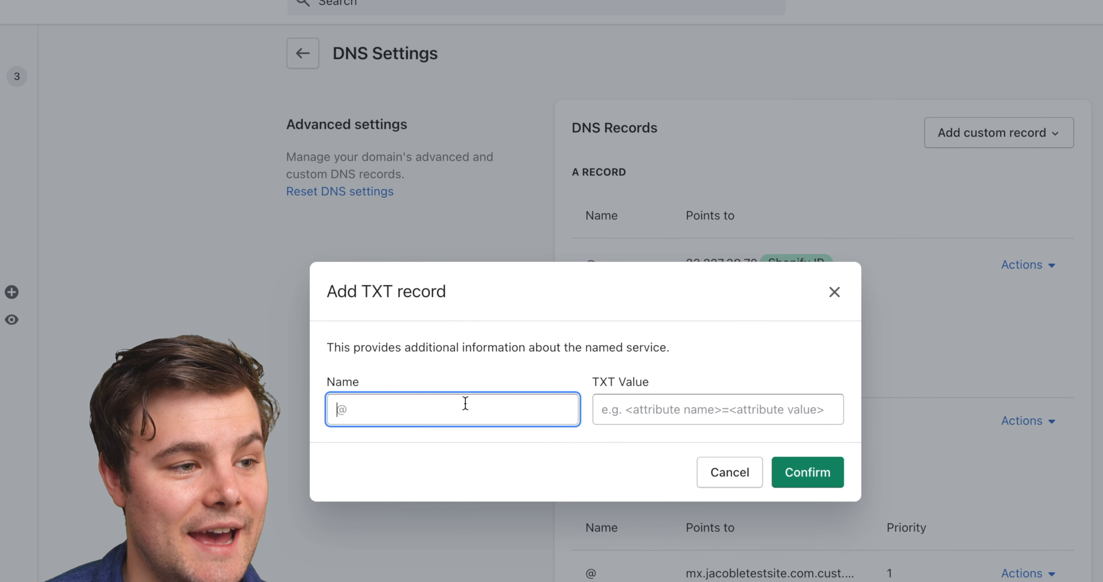
text(@)
click(647, 403)
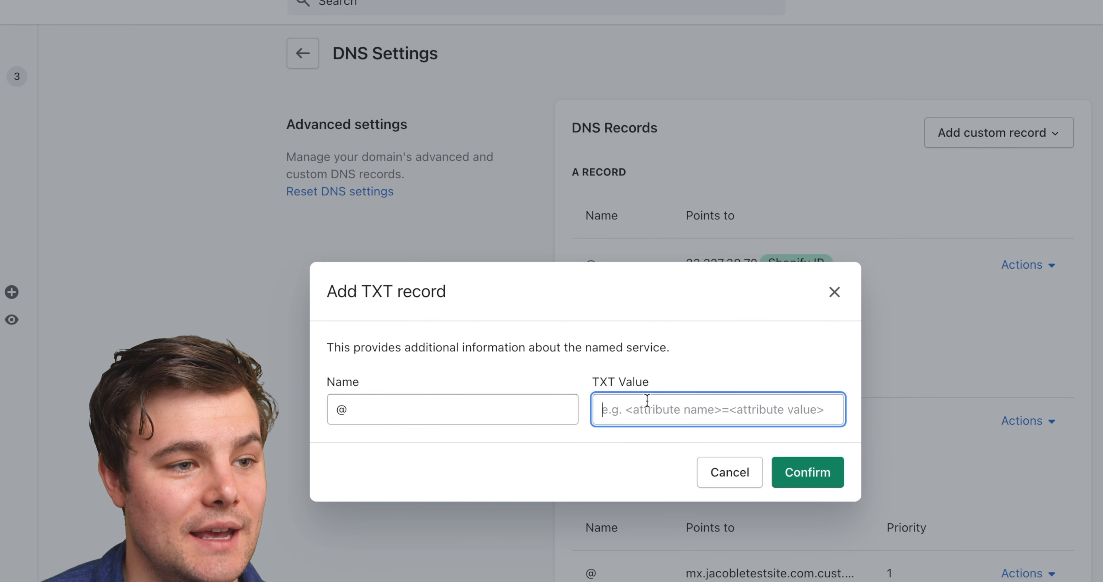
key(ctrl+v)
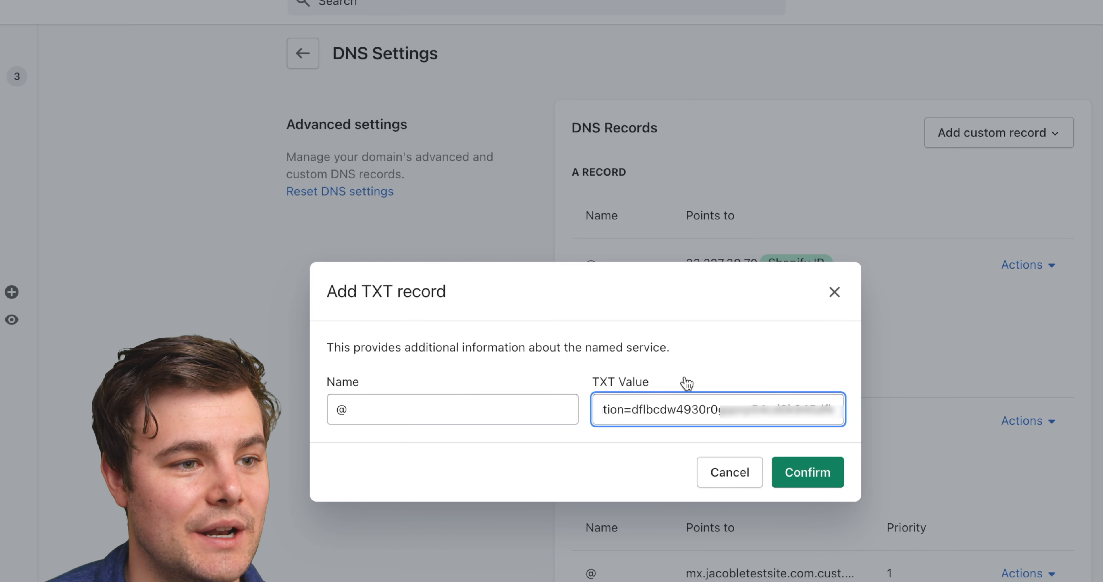
click(808, 472)
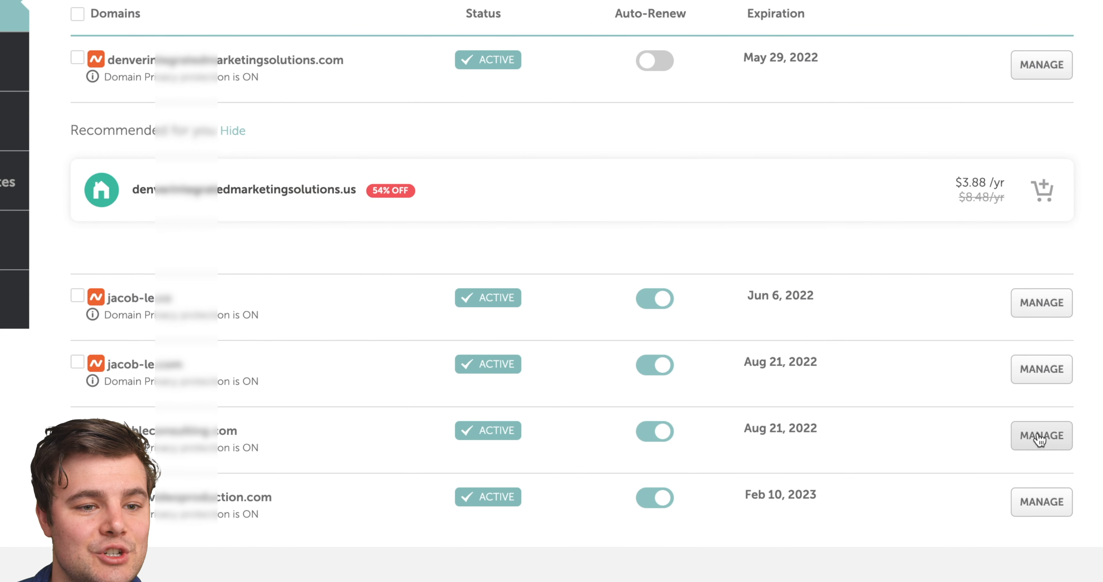
Open the Advanced DNS settings of jacobleconsulting.com in Namecheap and start a new host record of type TXT Record
click(1041, 437)
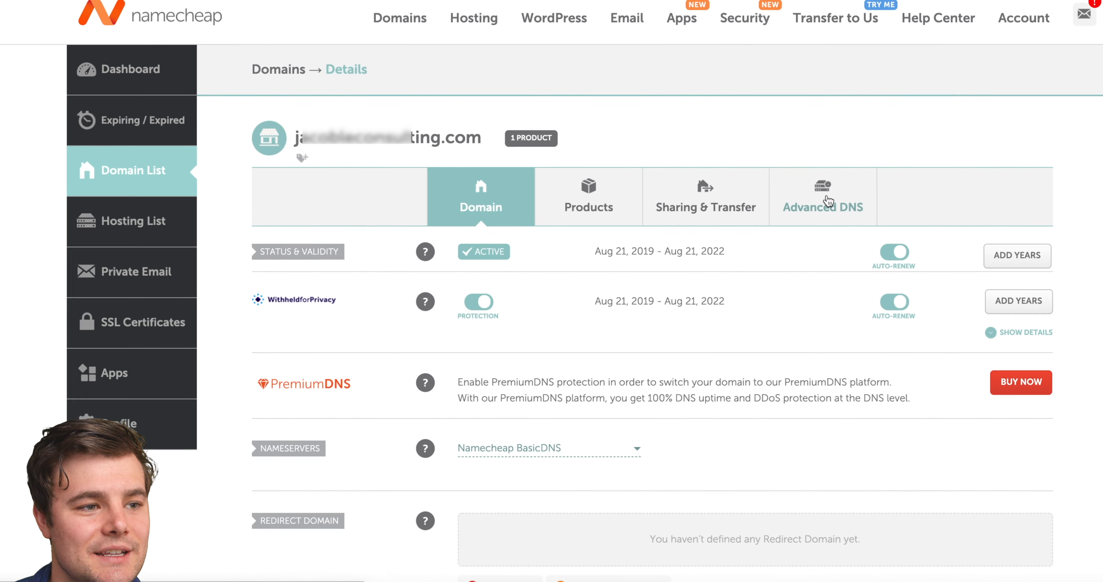
click(793, 146)
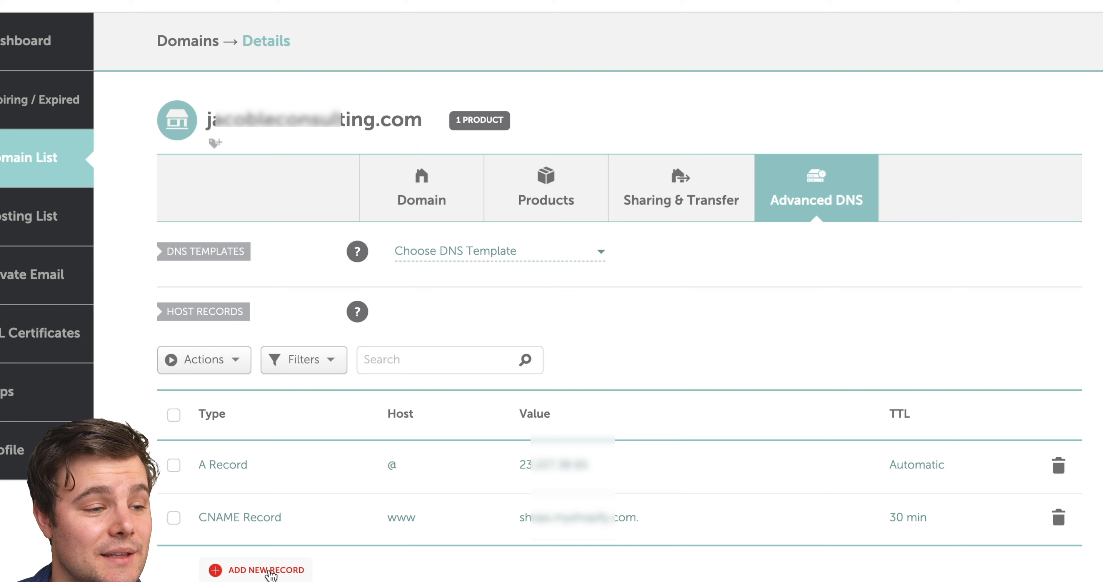
click(271, 574)
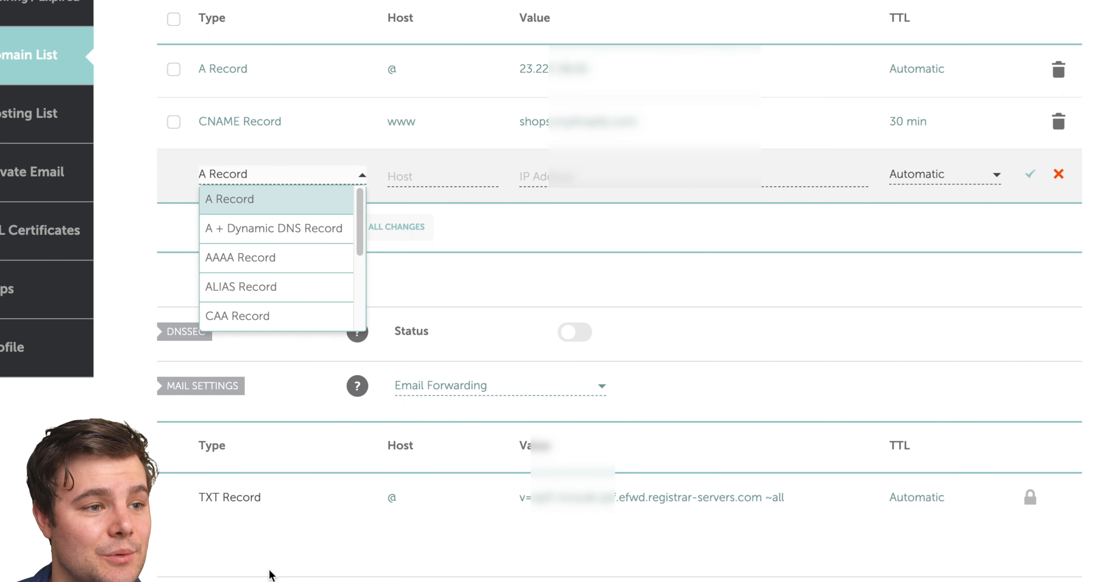
scroll(250, 259, down, 3)
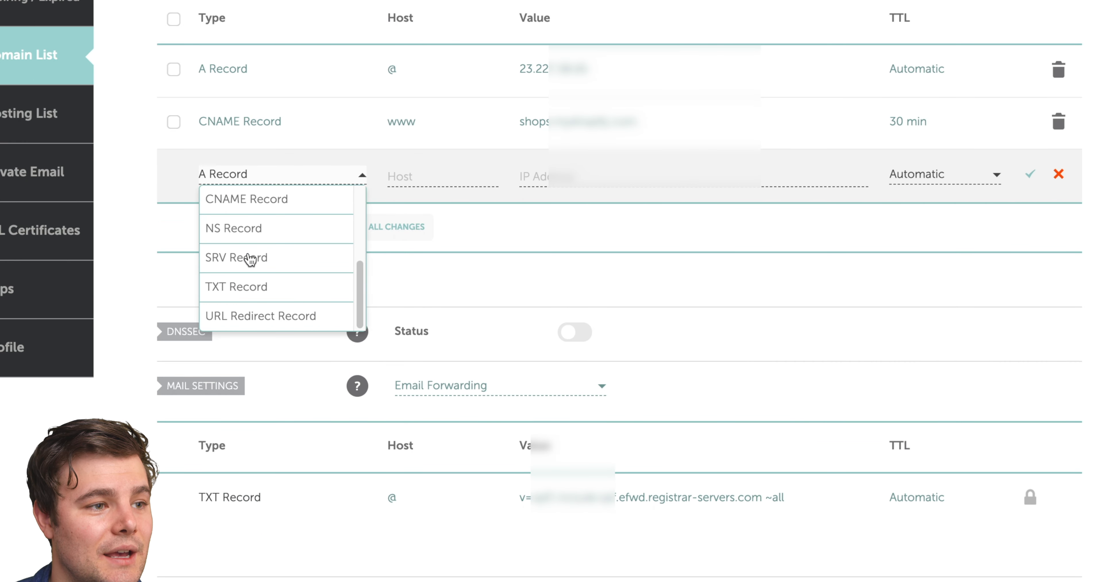
click(245, 287)
Set the new TXT record's host to @, paste the domain verification code as its value, and save all changes
click(461, 183)
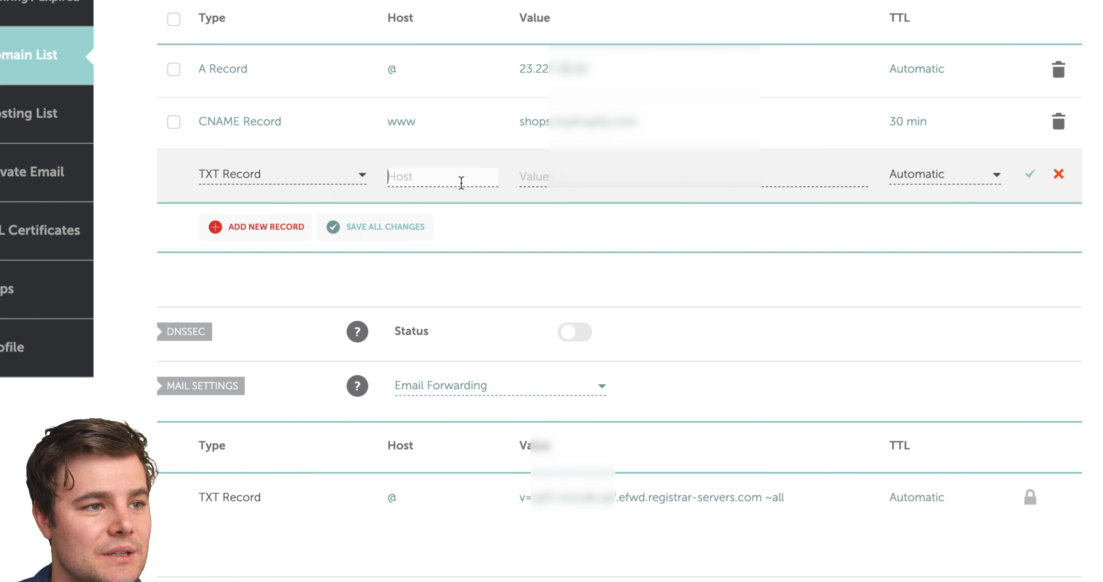
text(@)
key(Tab)
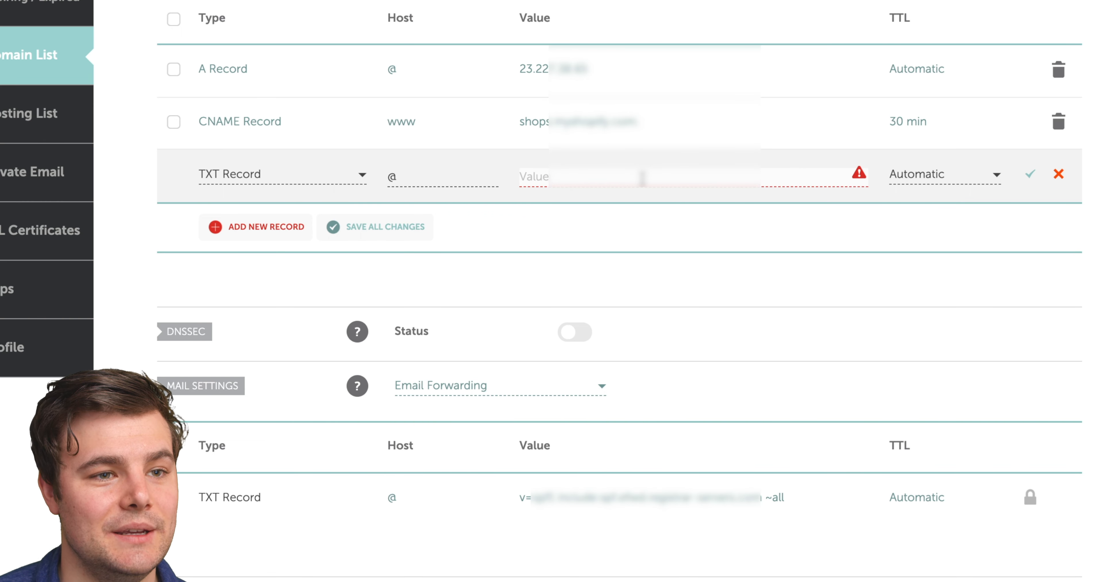
key(ctrl+v)
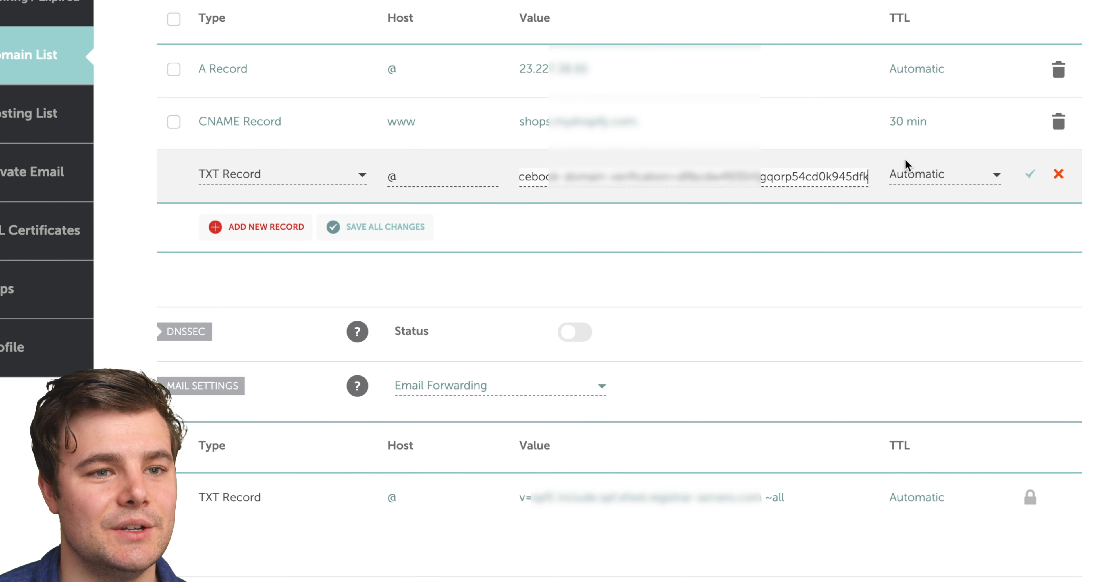
click(397, 226)
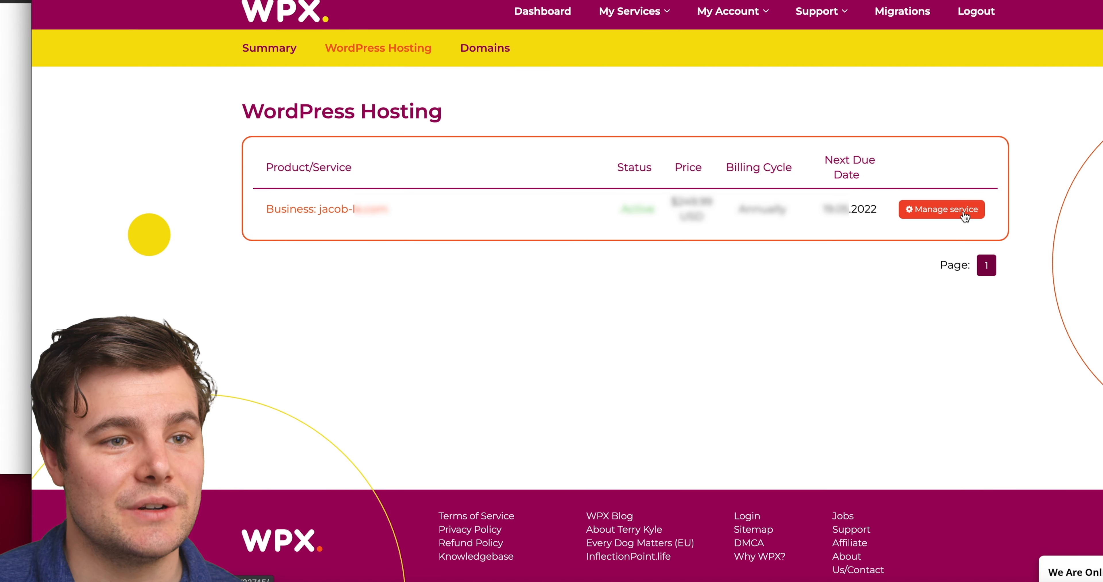
Open the DNS editor of the WordPress hosting service in WPX and choose the domain jacob-le.com
click(965, 216)
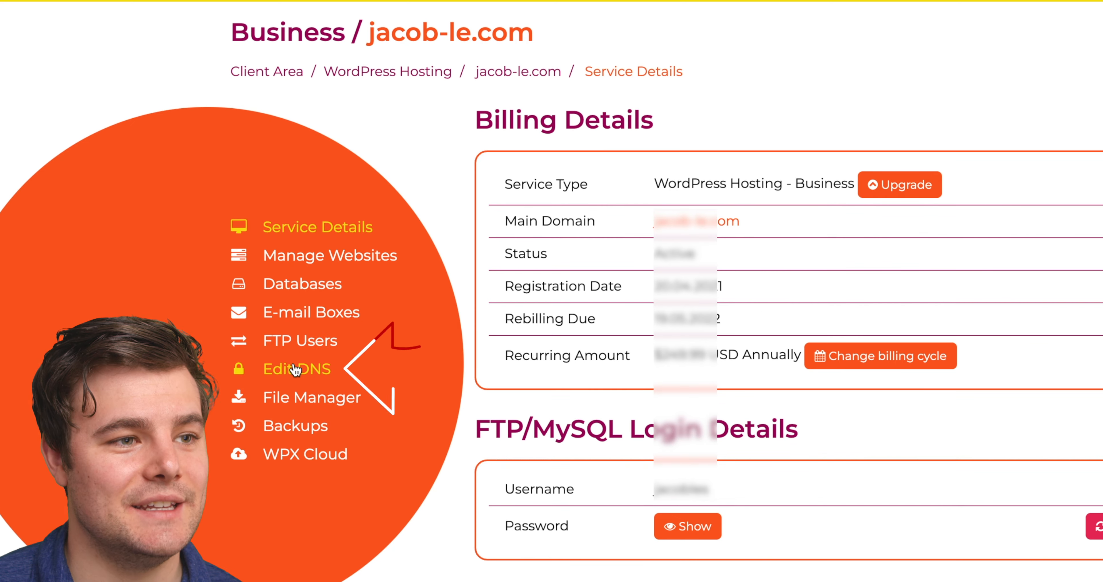
click(296, 369)
click(1050, 245)
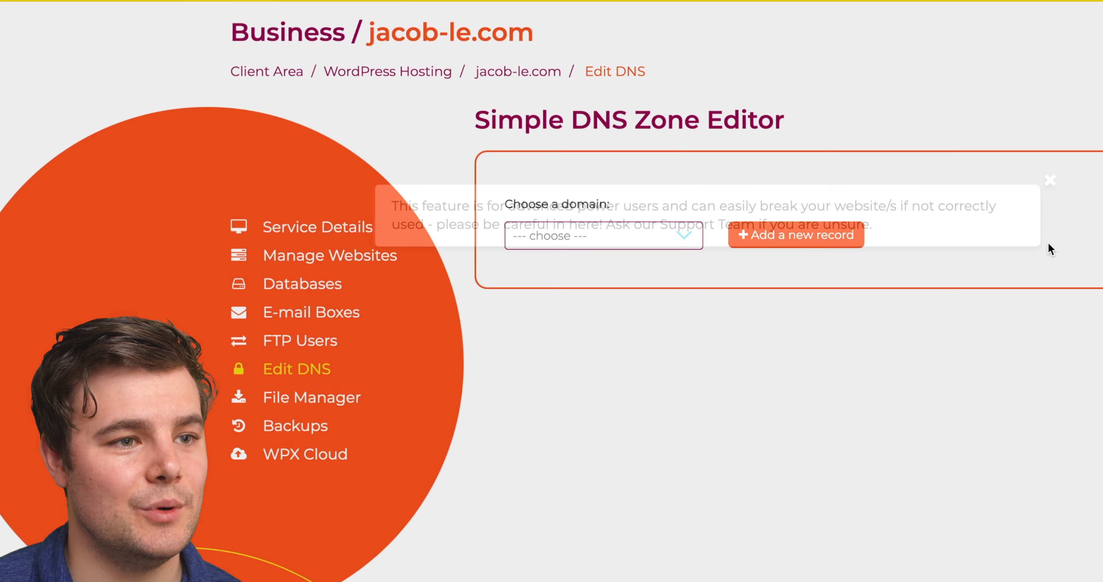
click(614, 237)
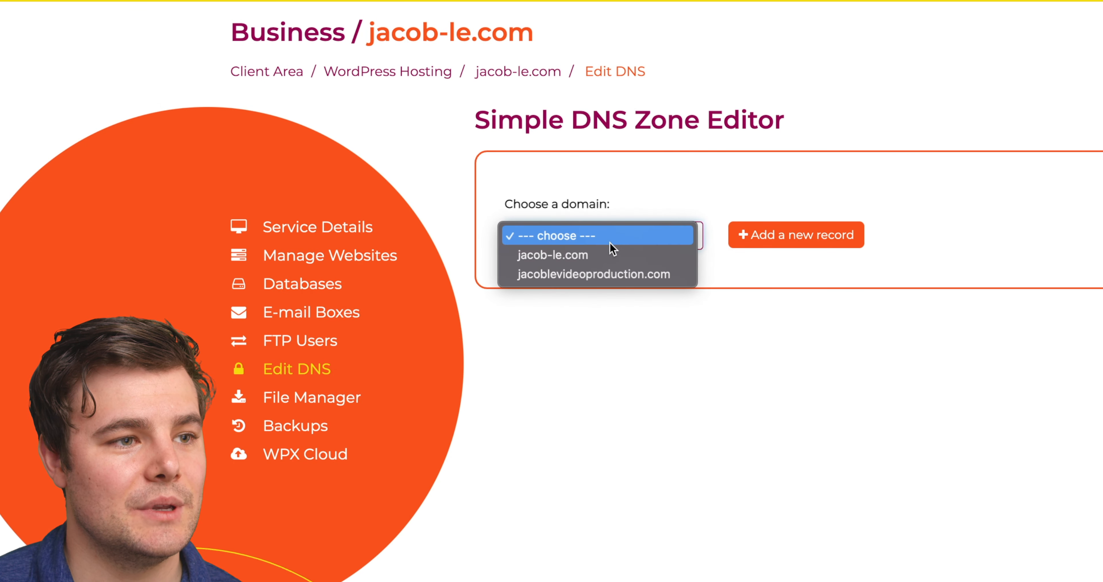
click(608, 246)
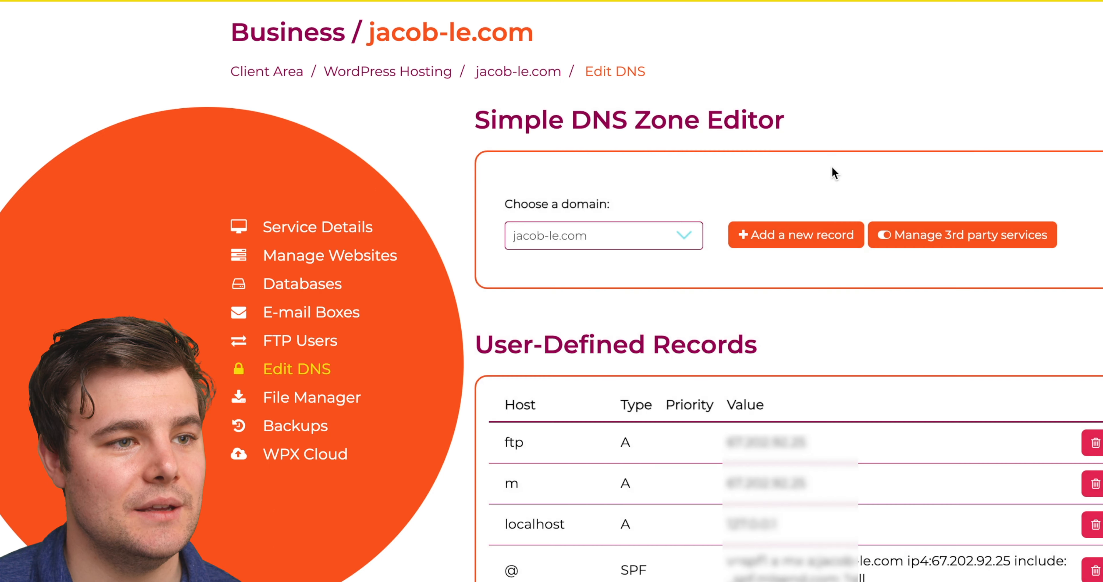
Start a new TXT (Text) record for jacob-le.com with host @ and paste the domain verification code as its value
click(797, 235)
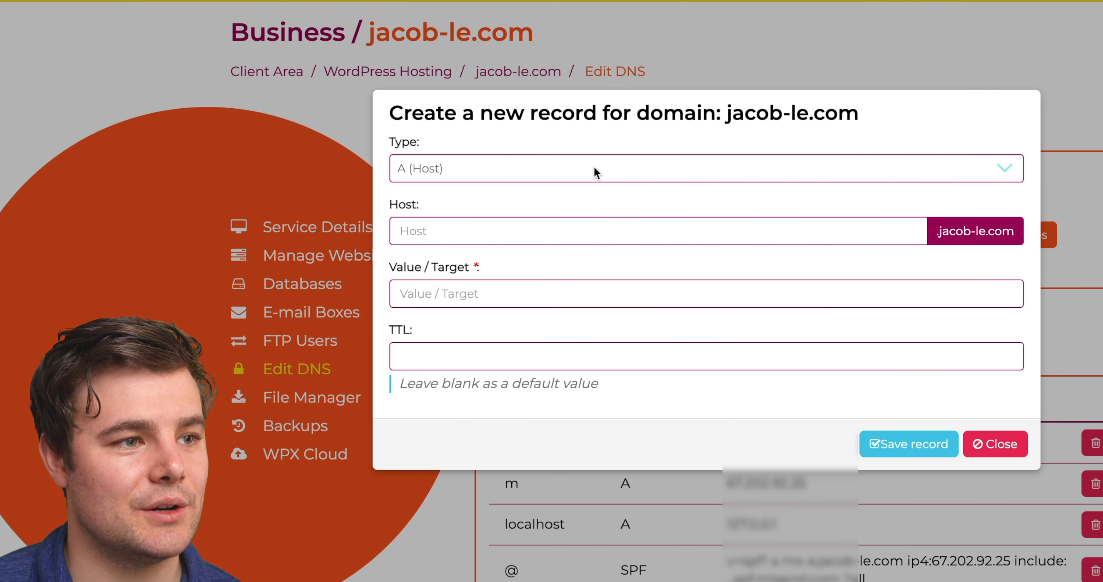
click(528, 179)
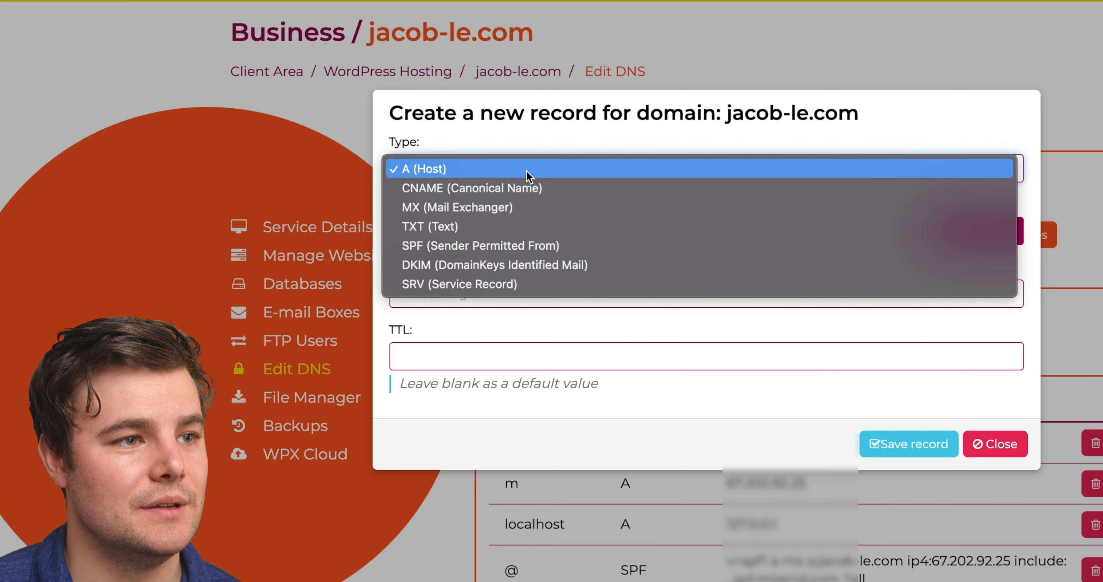
click(496, 226)
click(493, 231)
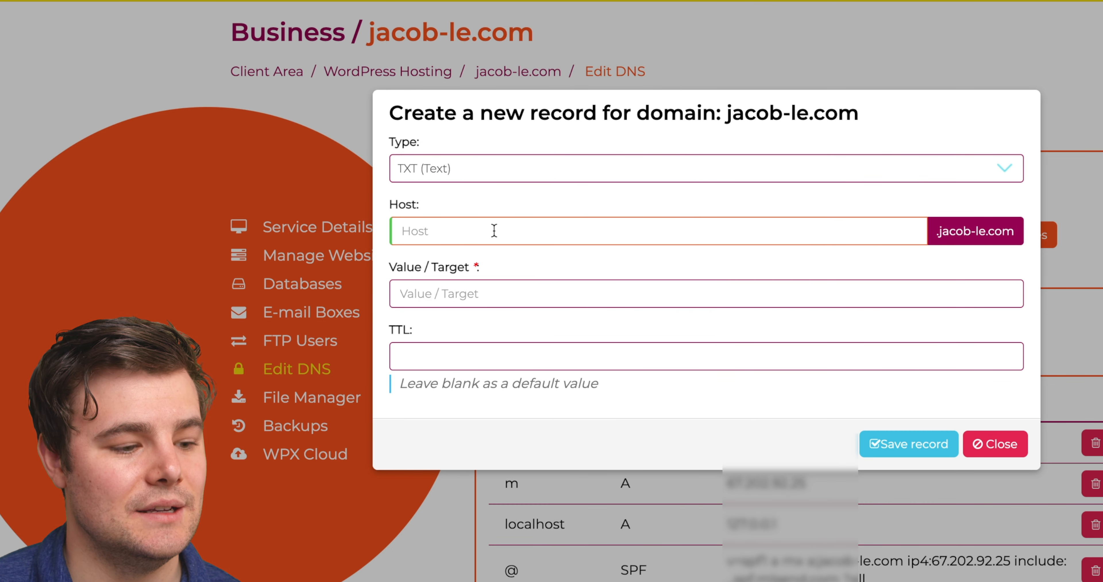
text(@)
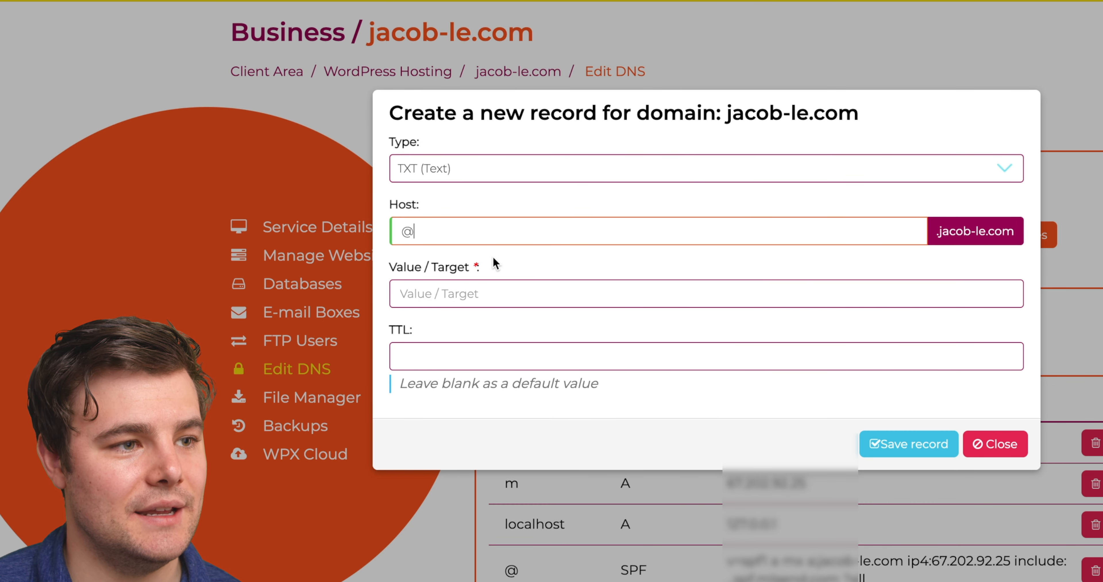
click(483, 290)
key(ctrl+v)
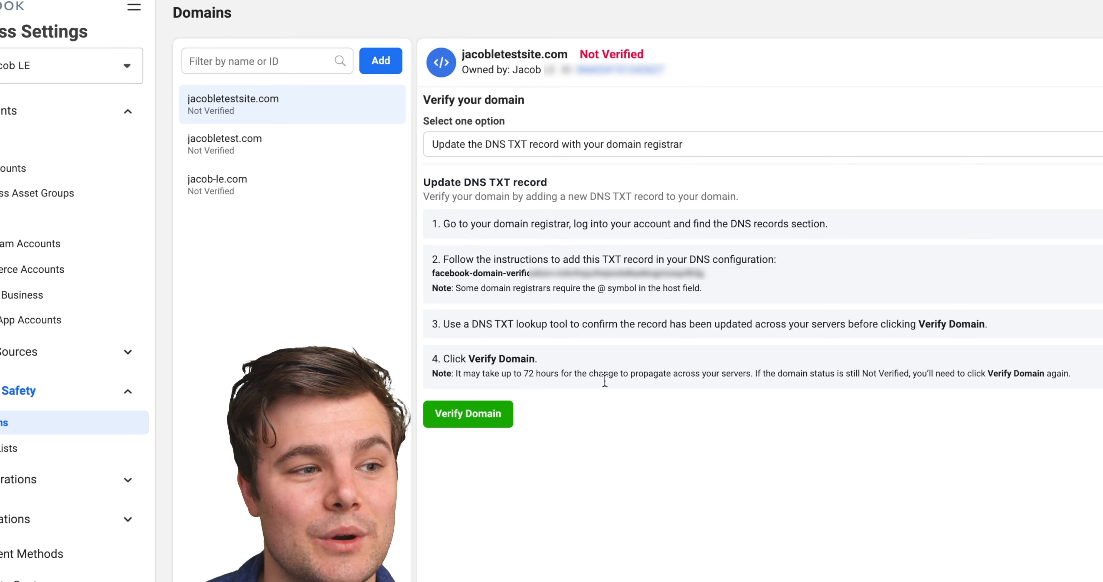
Verify the domain jacobletestsite.com in Facebook Business Settings and dismiss the confirmation
click(499, 411)
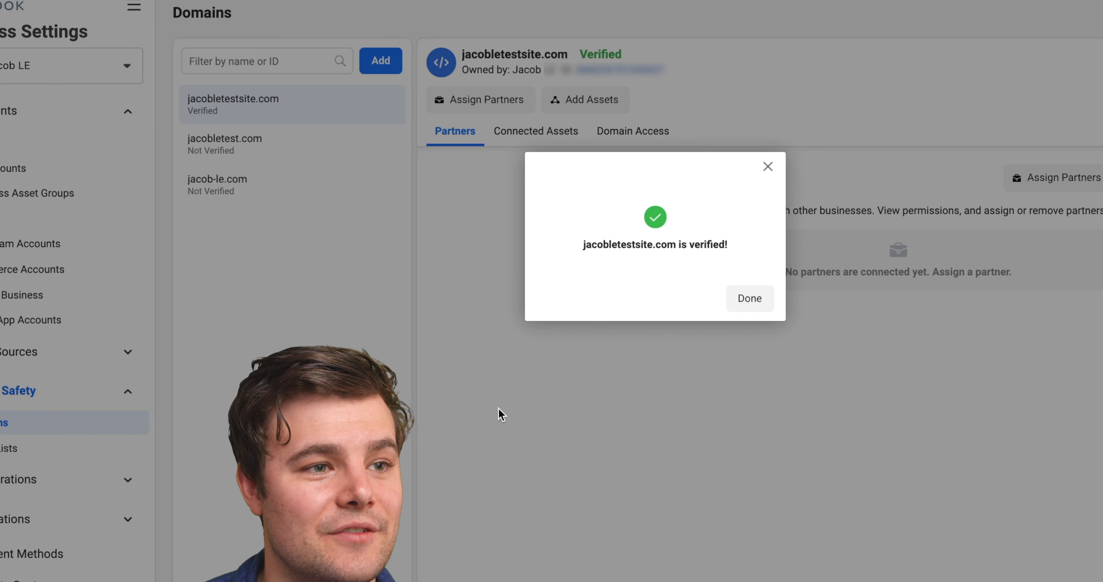
click(765, 170)
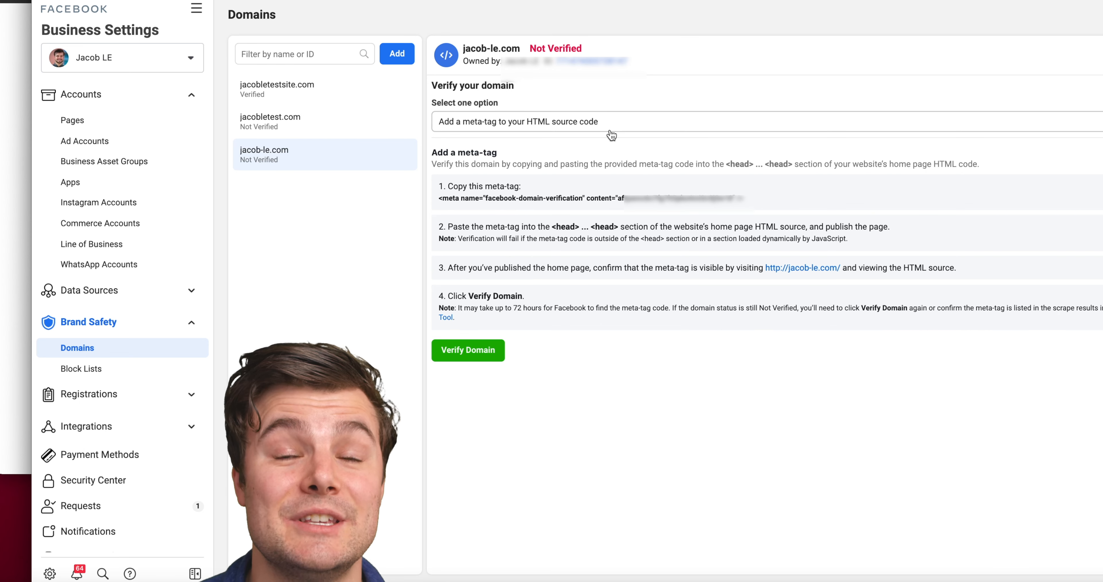
Copy the domain verification meta-tag for jacob-le.com and paste it into the open TextEdit document
click(581, 202)
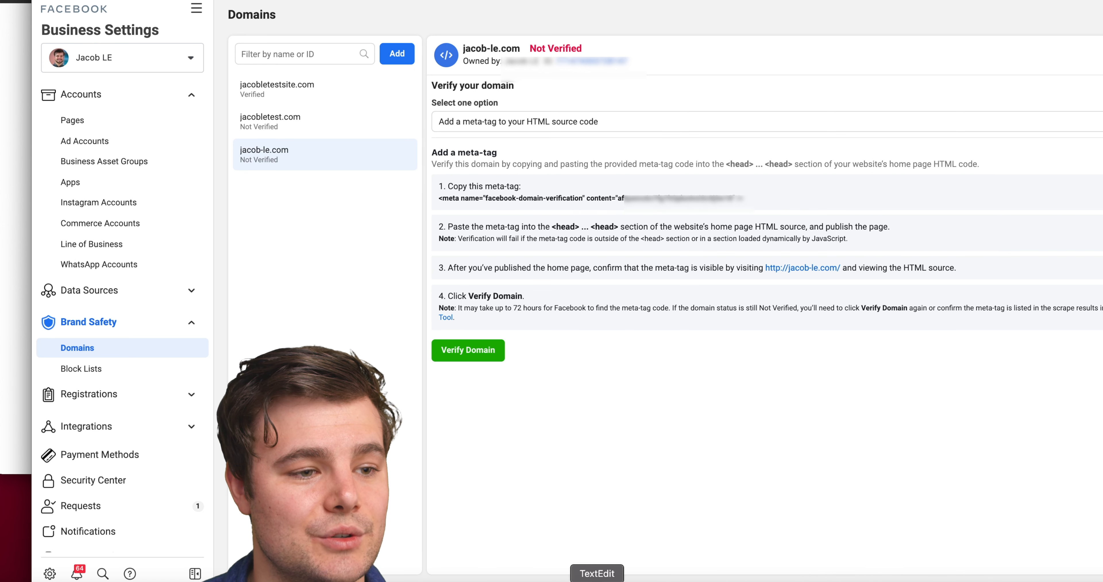
click(597, 580)
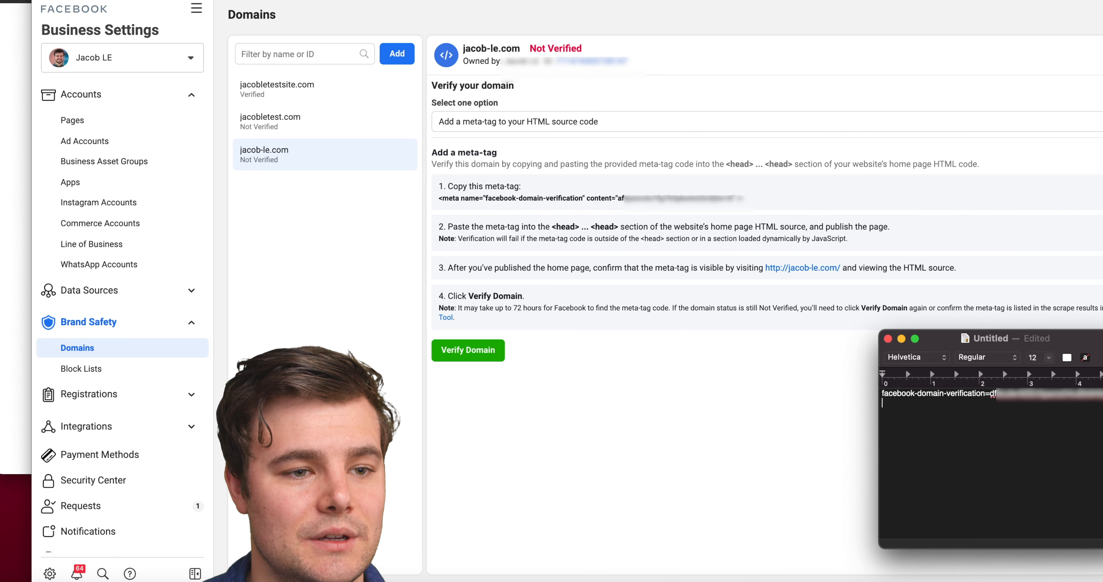
key(super+v)
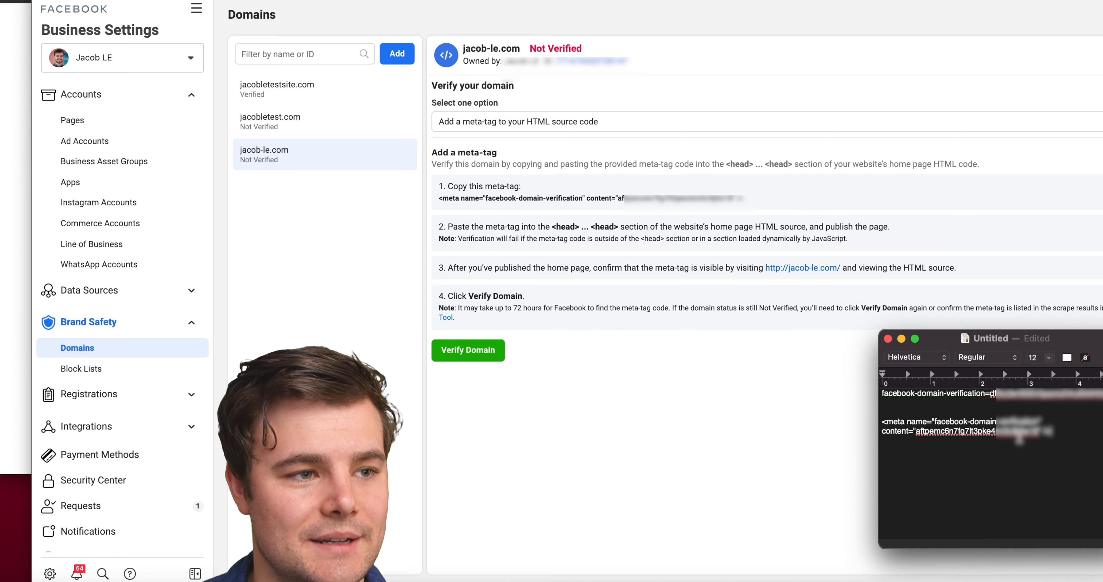
click(832, 441)
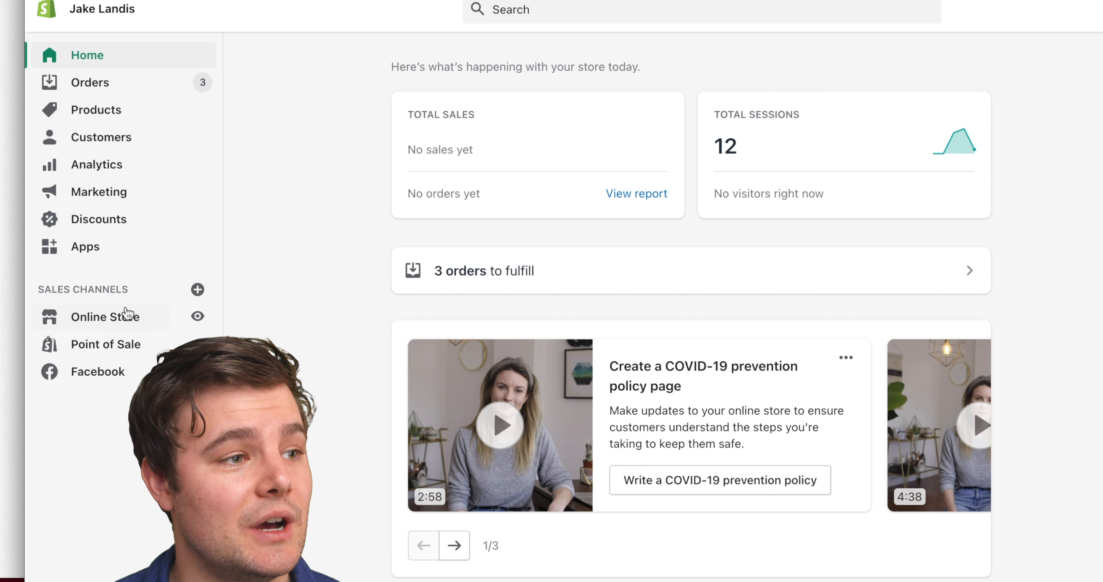
In the Shopify admin, open the code editor for the store's live Express theme
click(128, 316)
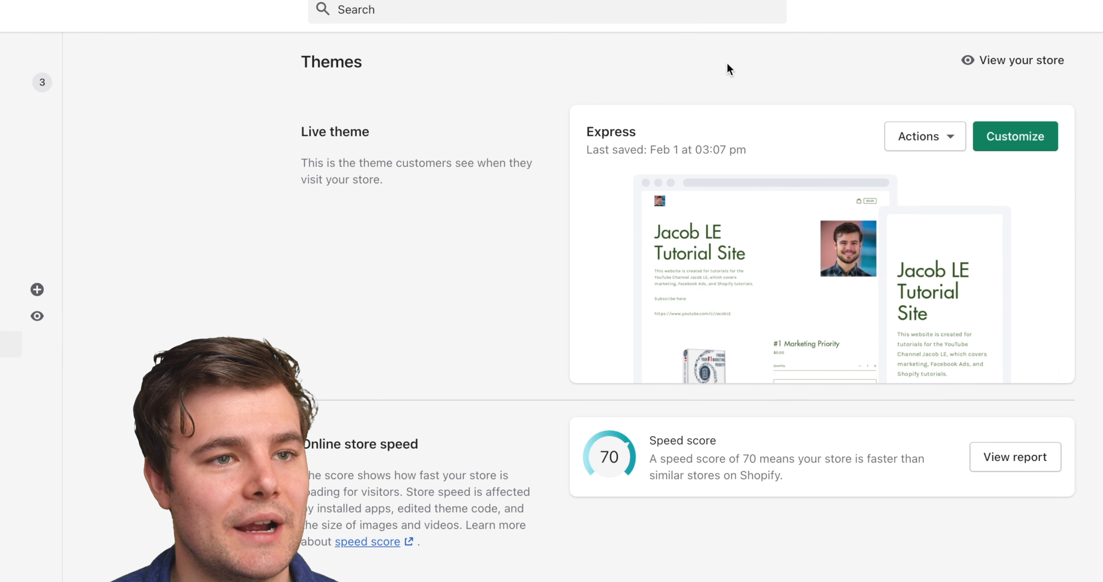
click(936, 139)
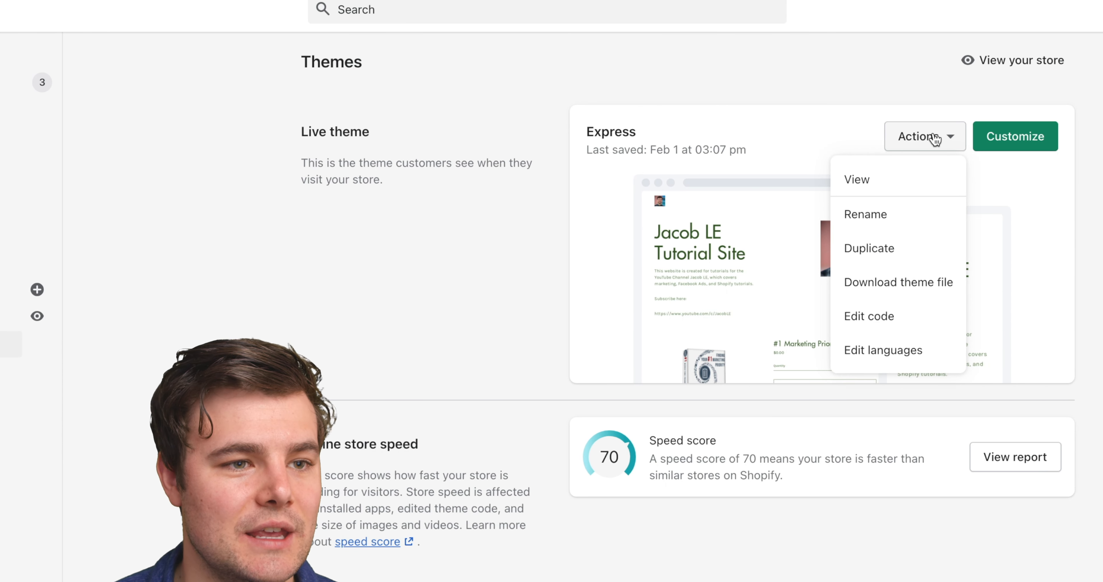
click(881, 311)
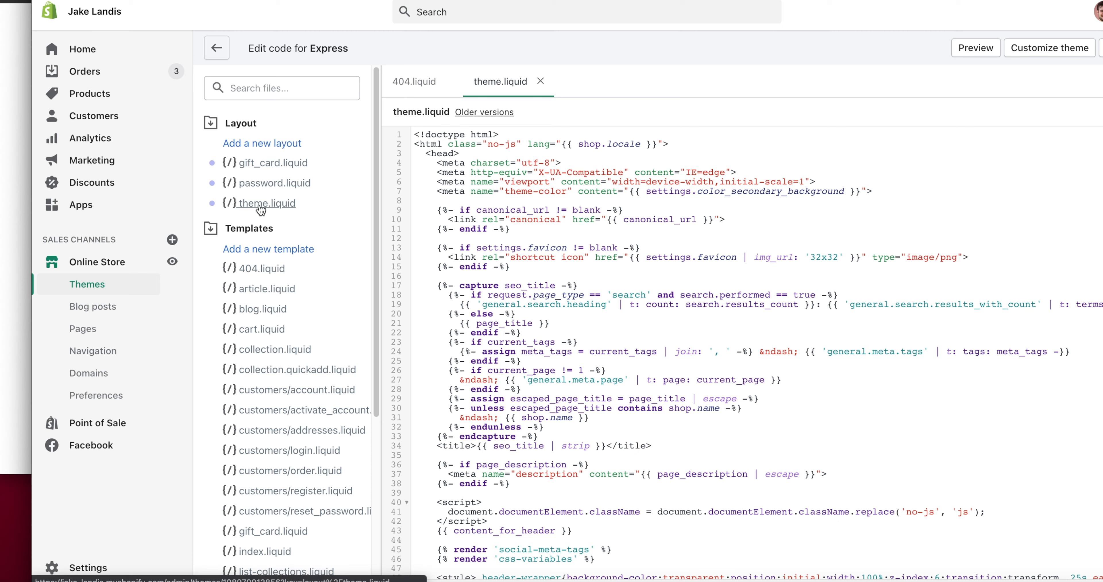
Paste the Facebook domain verification meta-tag on a new line before the closing head tag in theme.liquid
click(504, 271)
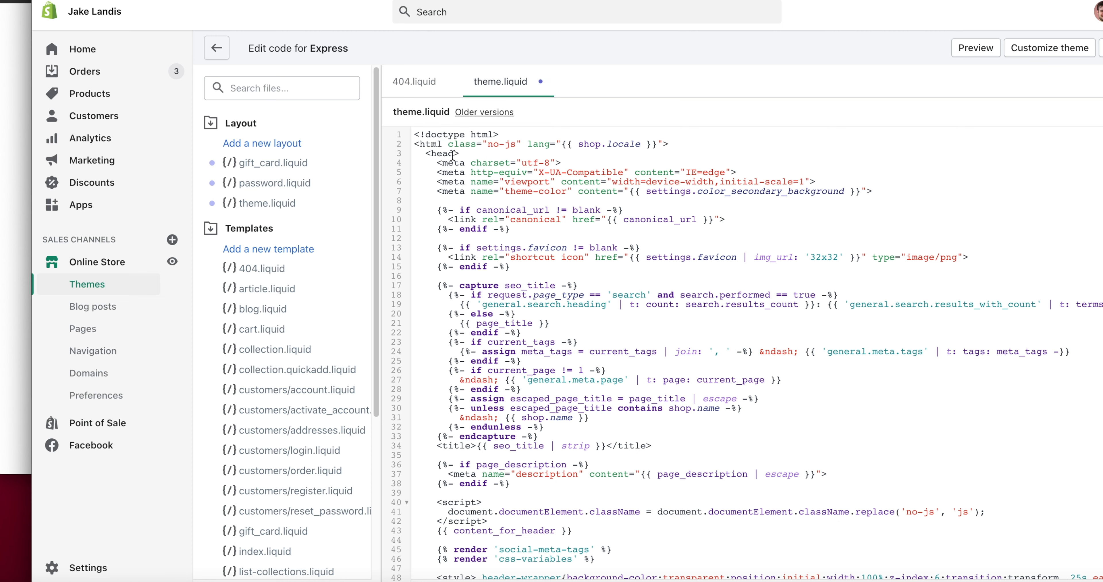
scroll(492, 291, down, 6)
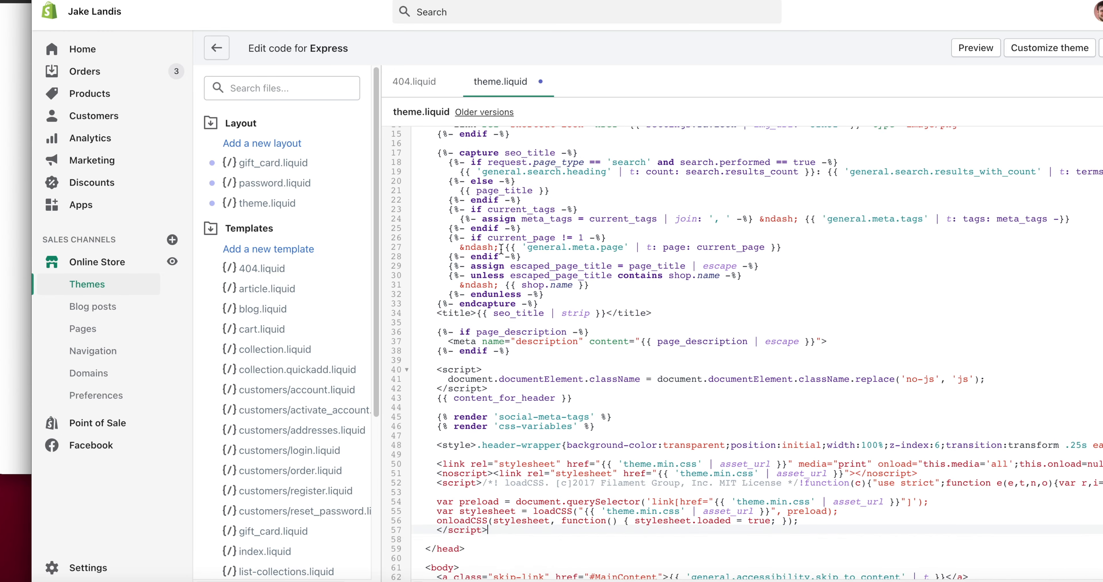
key(Return)
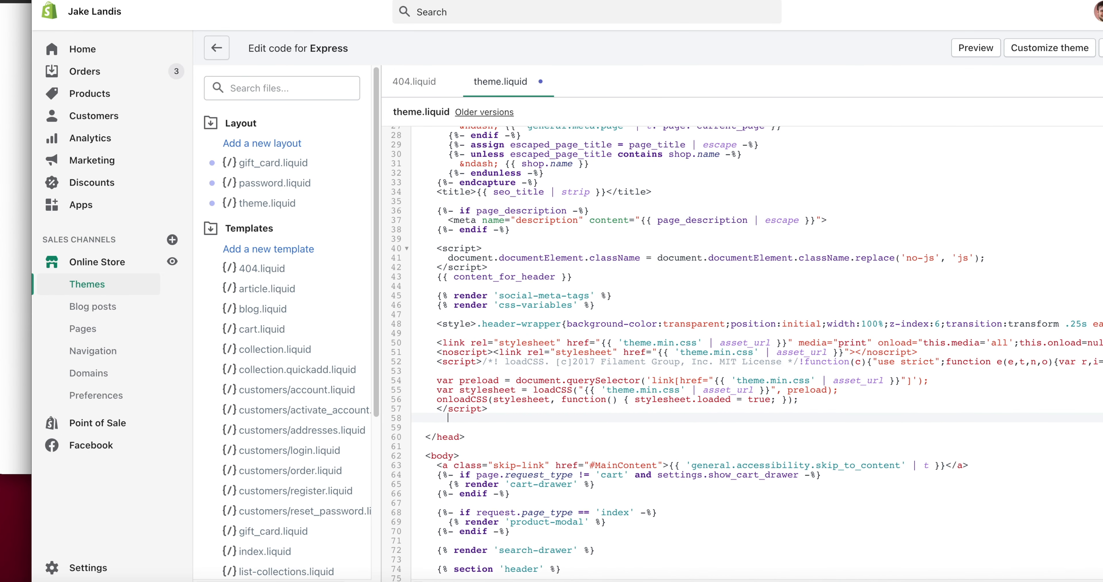
key(ctrl+v)
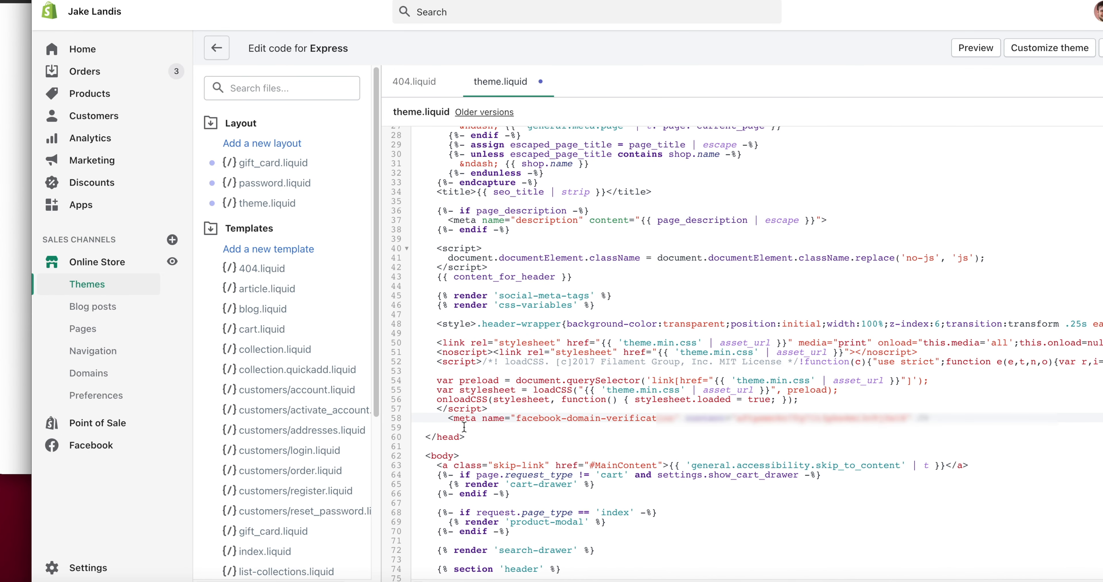
key(BackSpace)
key(BackSpace)
key(BackSpace)
key(BackSpace)
key(BackSpace)
key(BackSpace)
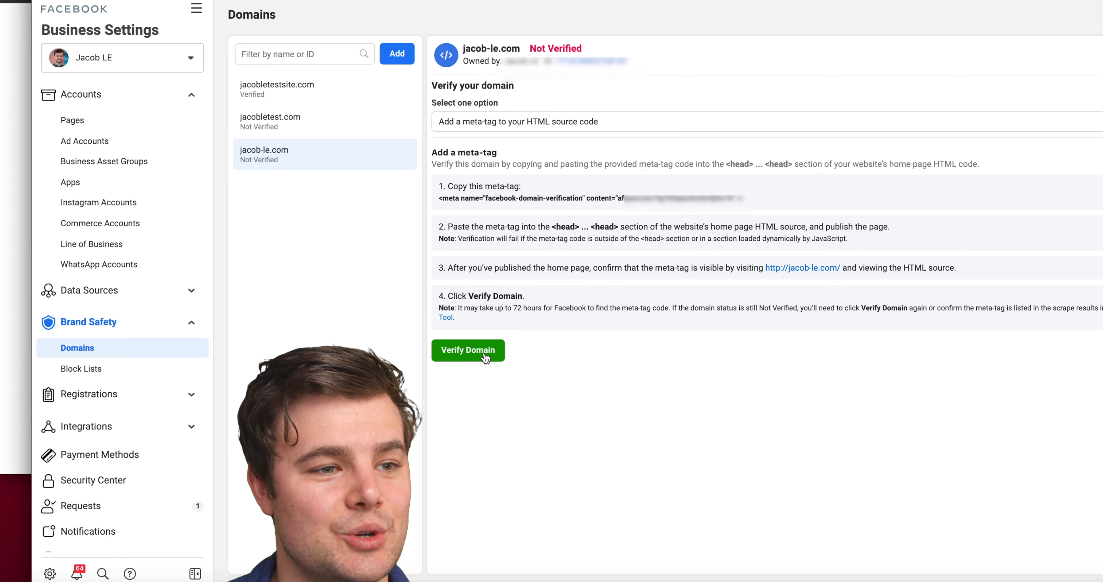
Choose the option to add a meta-tag to the HTML source for jacob-le.com and copy the tag into the TextEdit document
click(625, 122)
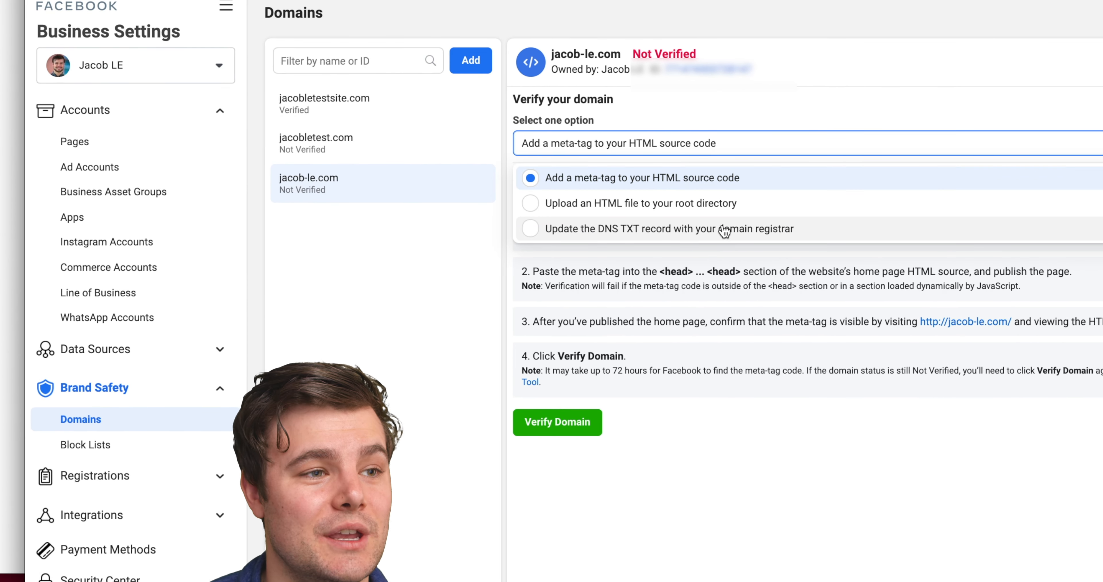
click(687, 182)
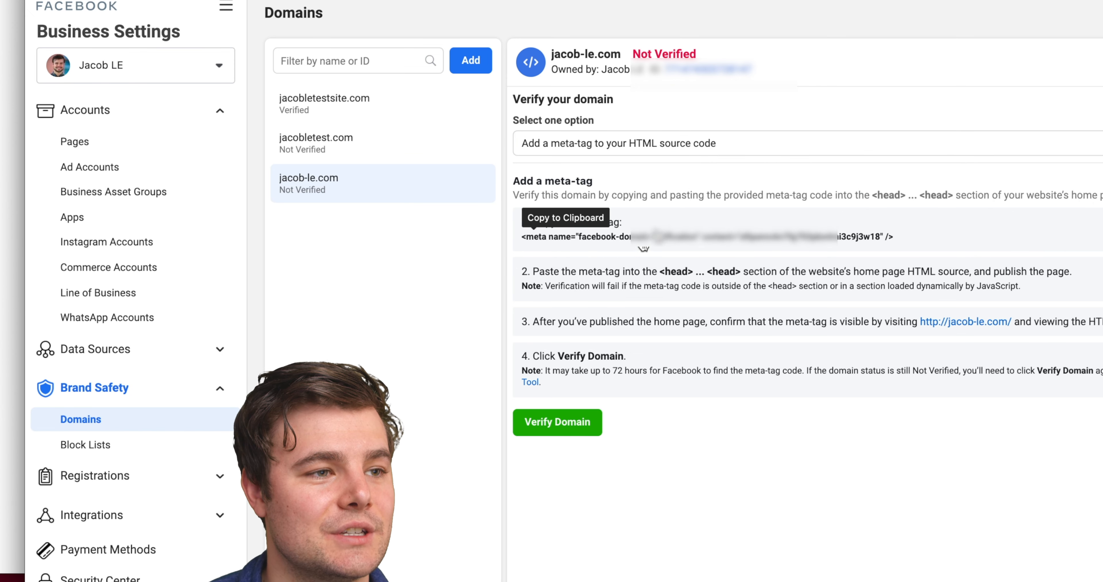
click(682, 248)
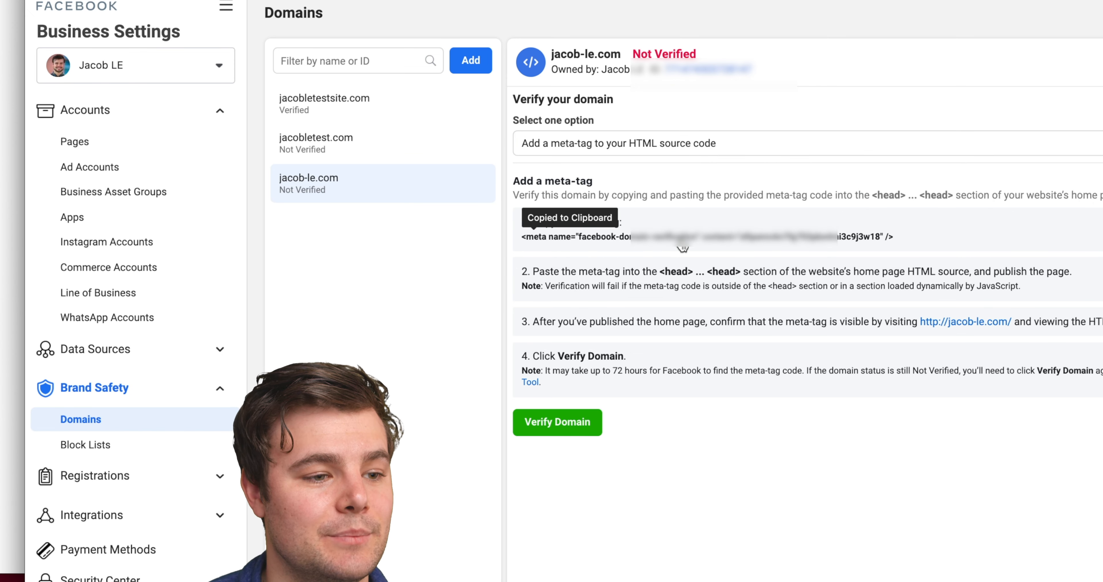
click(592, 580)
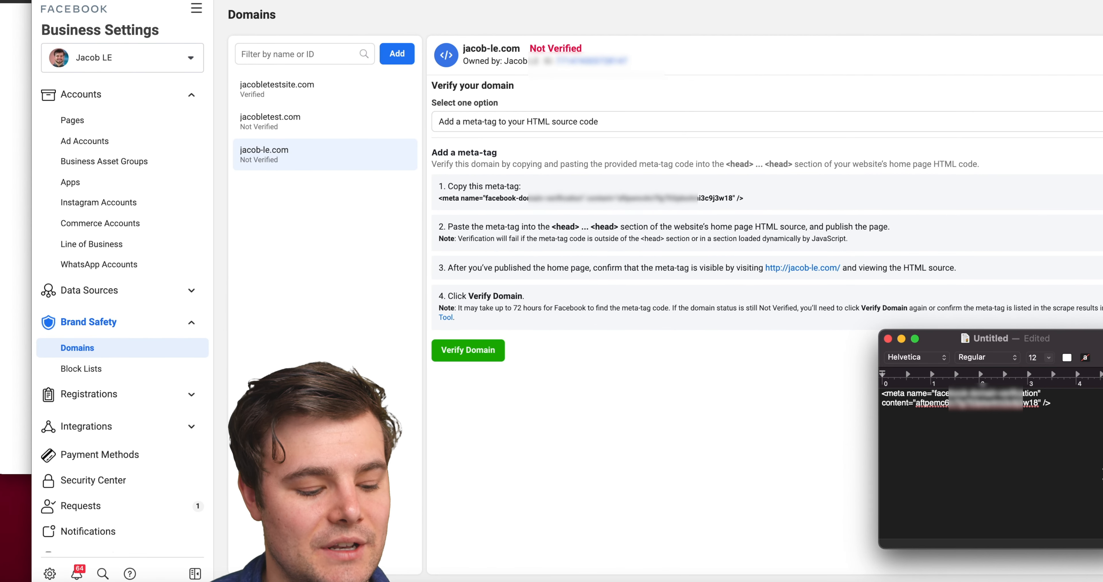
key(Return)
key(Return)
key(super+v)
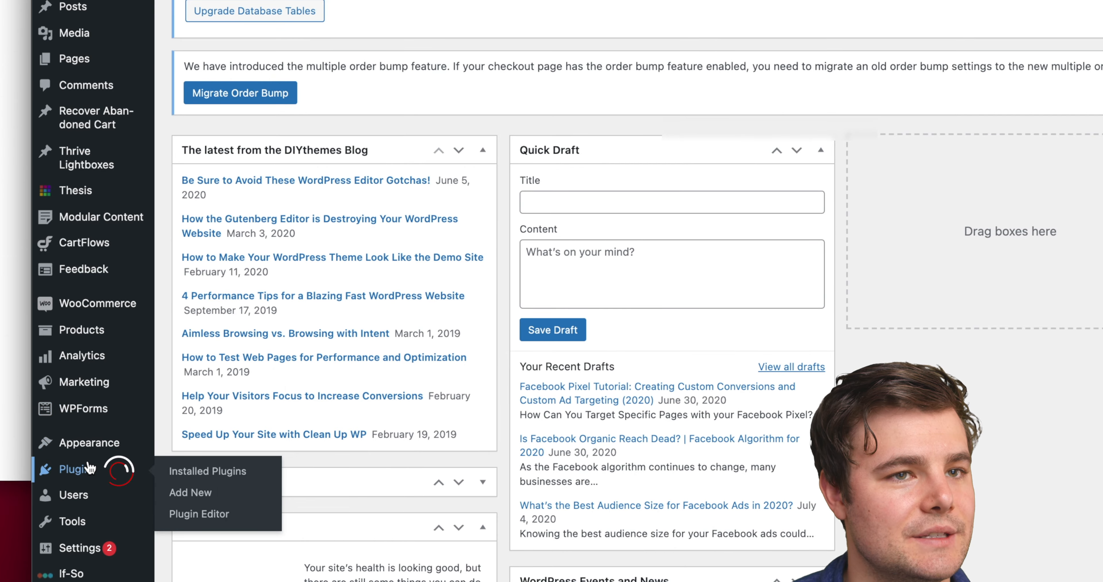
Search the WordPress plugin directory for "head footer" and examine the available plugins
click(88, 467)
click(946, 239)
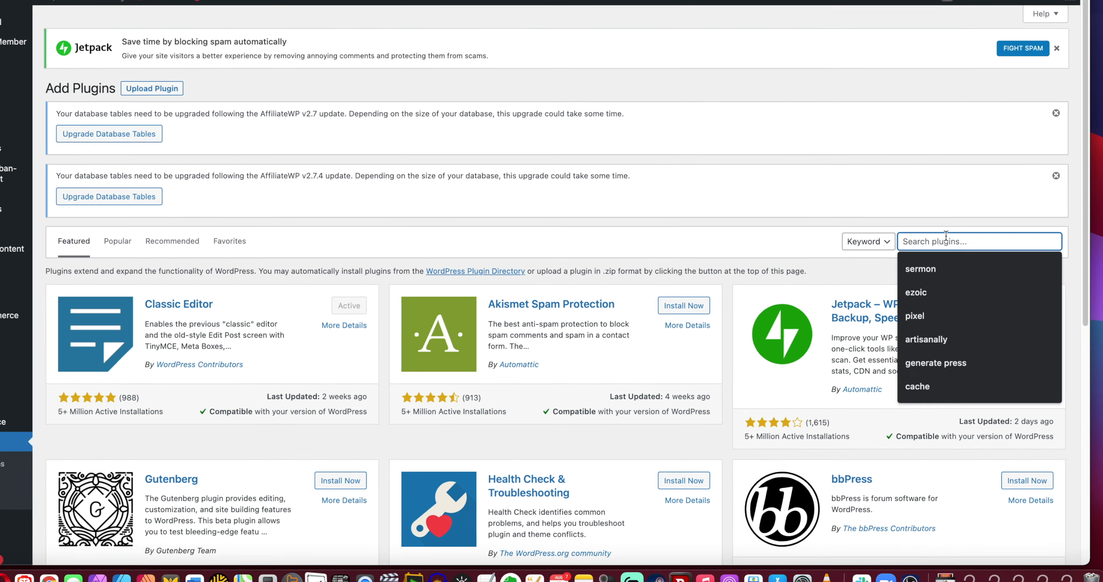
text(head footer)
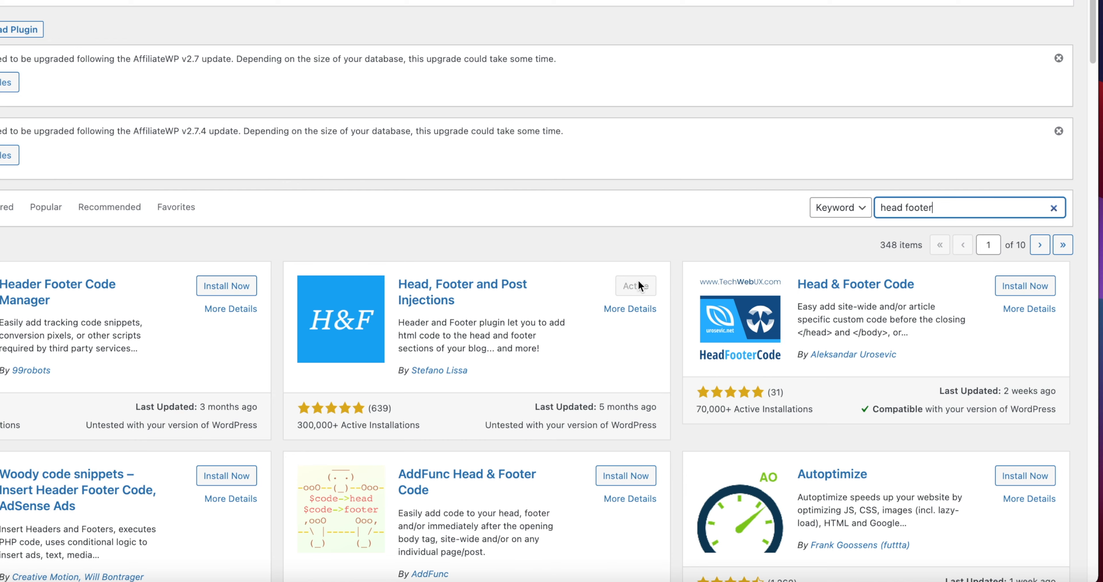
scroll(566, 124, down, 3)
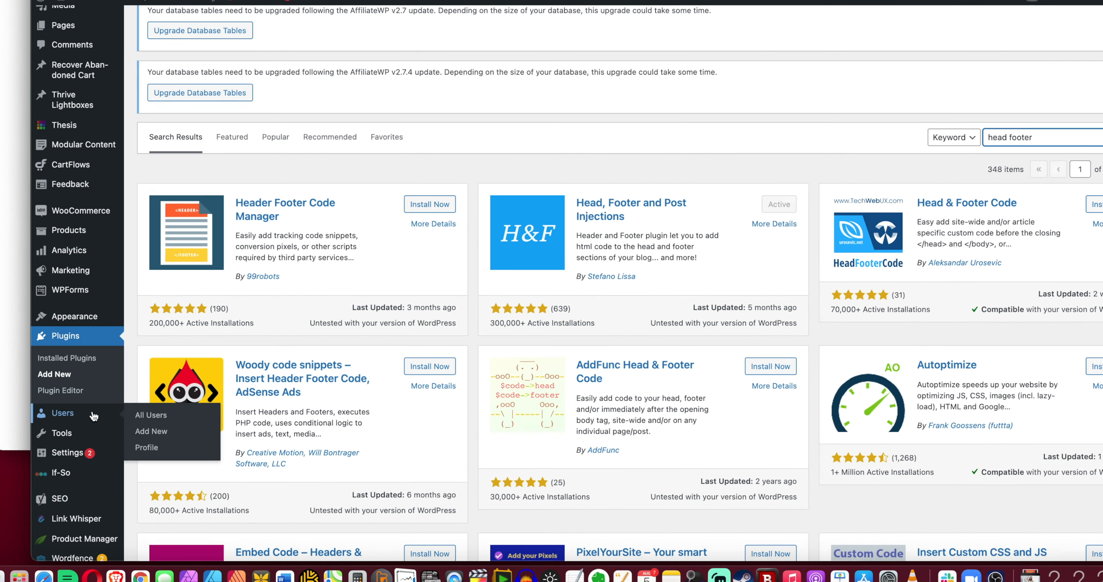
Open the Header and Footer plugin settings in the WordPress dashboard
mouse_move(75, 444)
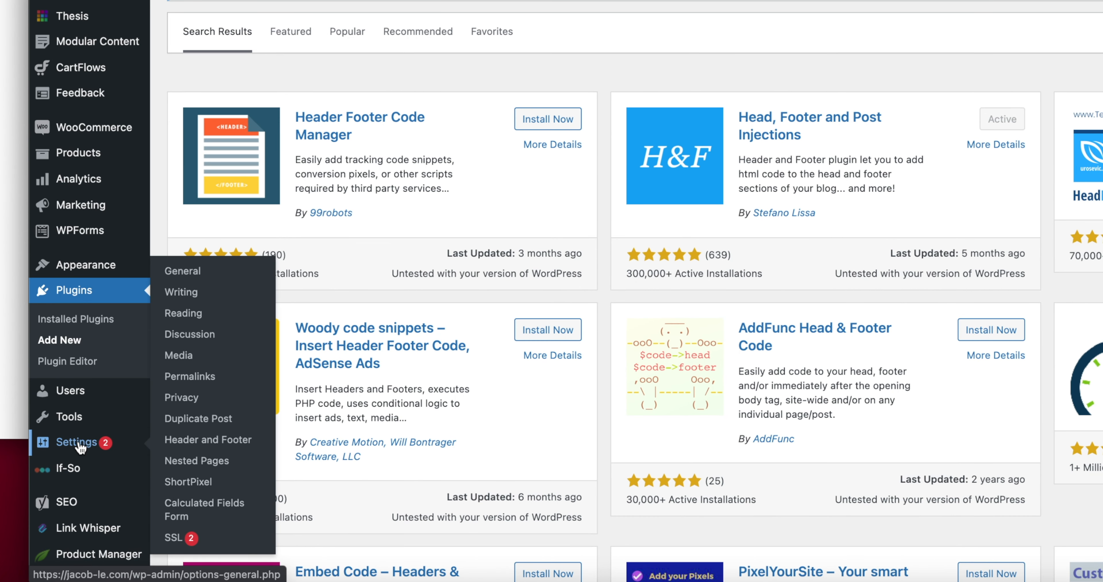
click(207, 447)
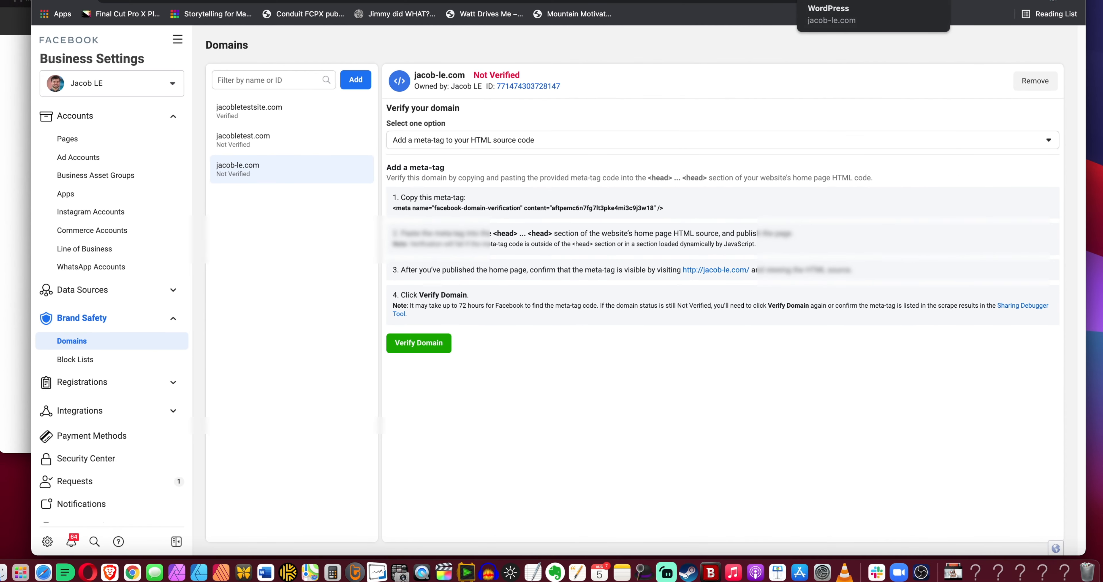
click(873, 2)
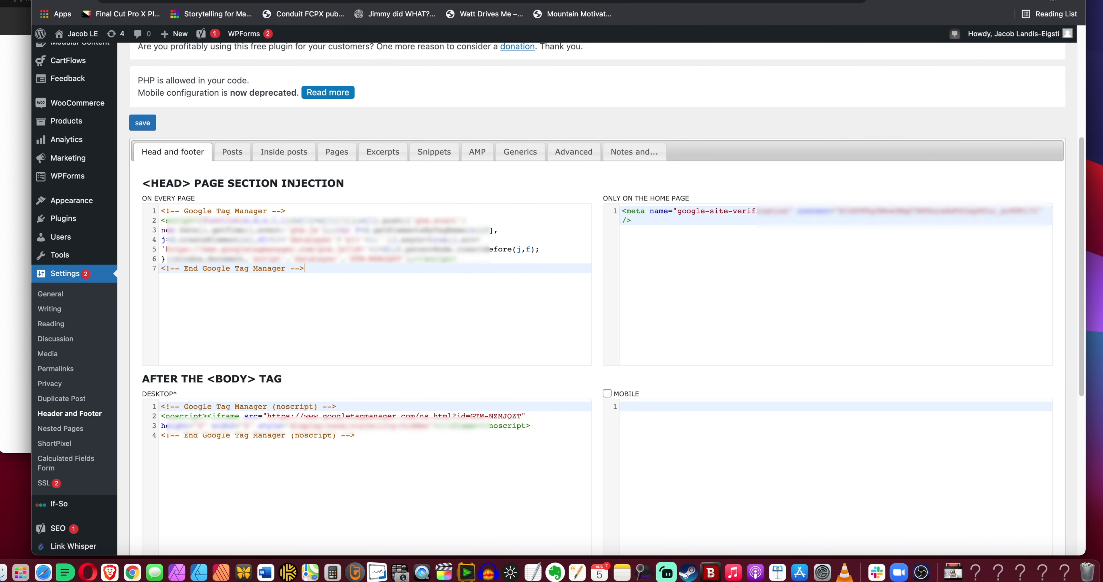
Paste the Facebook verification meta-tag on a new line in the home-page-only head section injection and save the settings
click(667, 238)
key(Return)
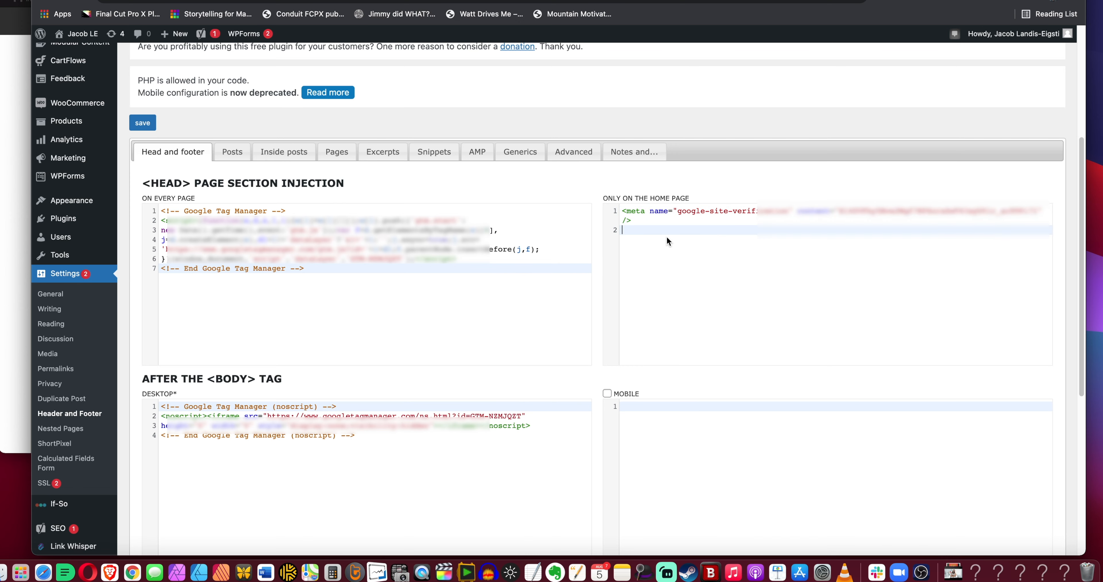
key(super+v)
scroll(519, 276, down, 5)
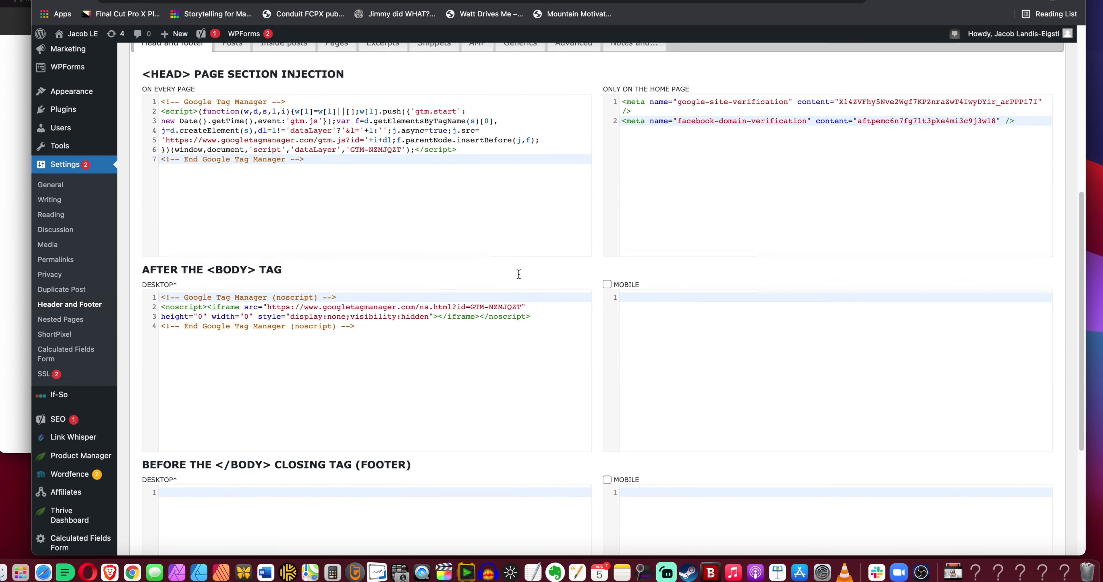
scroll(519, 276, down, 3)
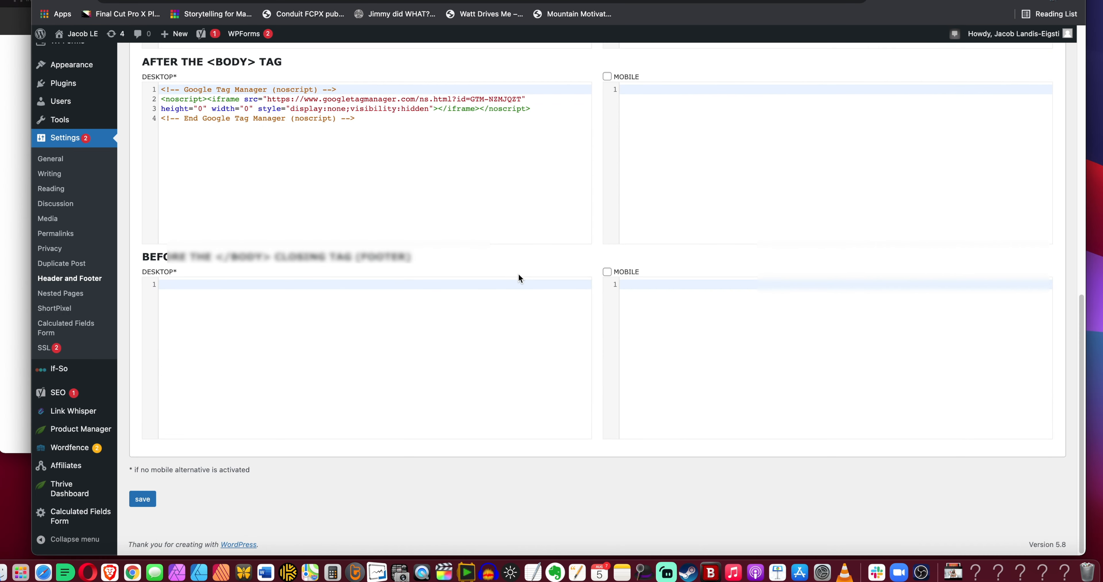
click(144, 499)
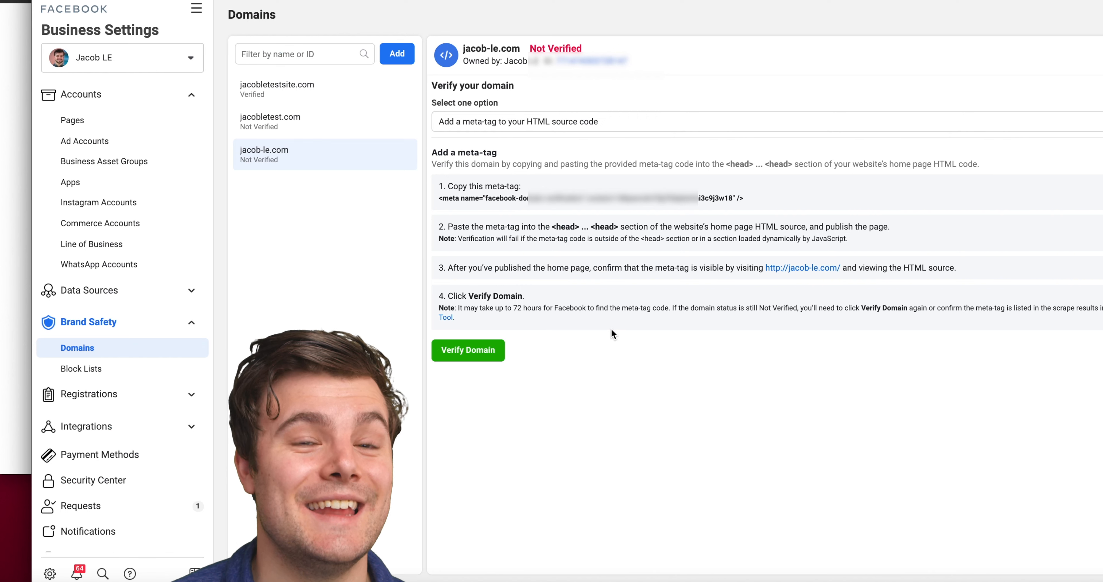
Verify the domain jacob-le.com in Facebook Business Settings
click(480, 352)
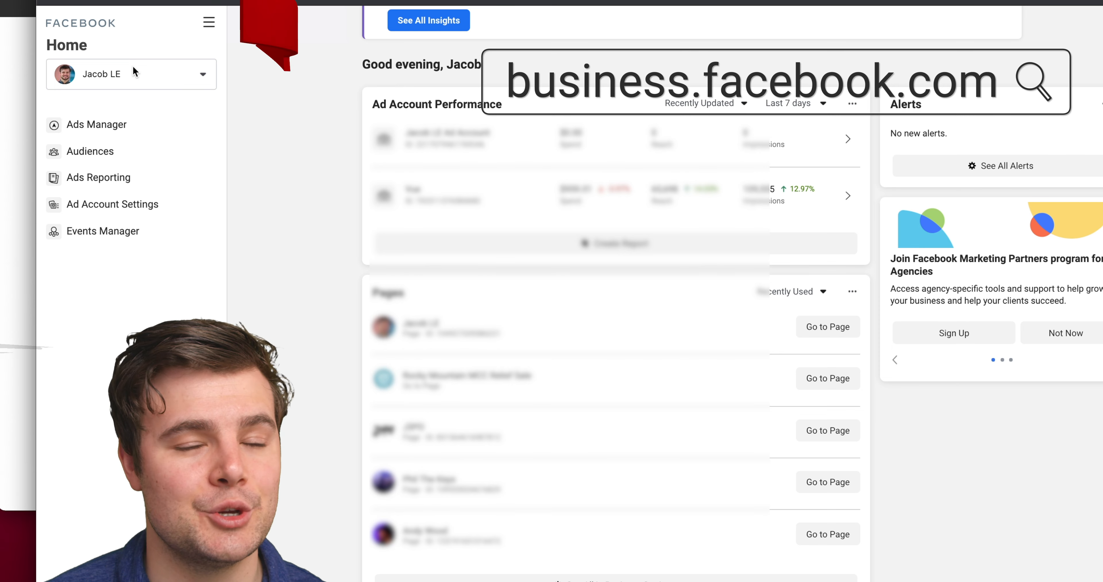
Open the web event configurations from Aggregated Event Measurement in Facebook Events Manager
click(206, 25)
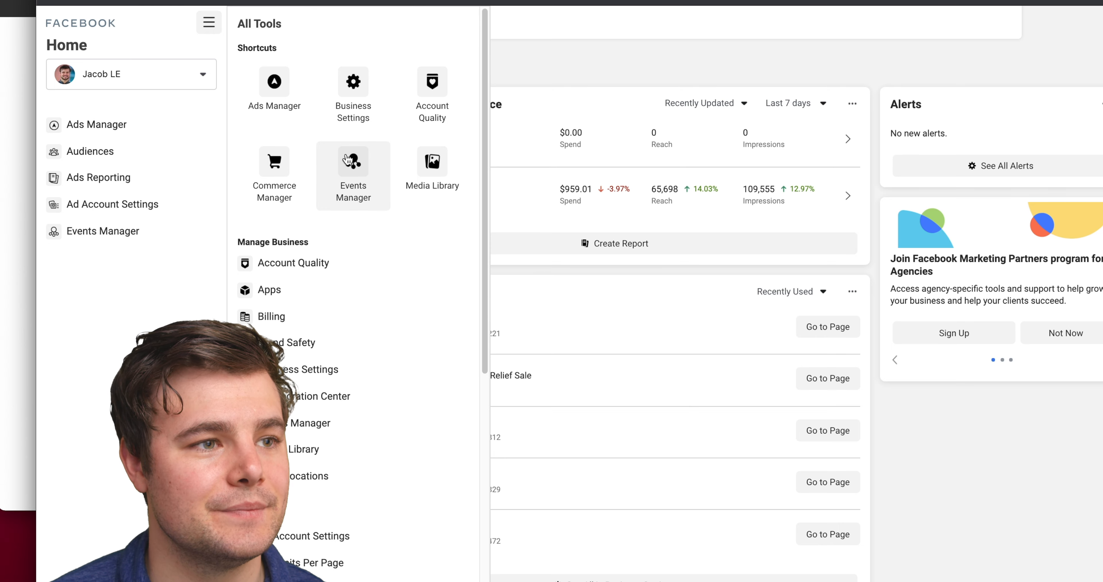
click(348, 161)
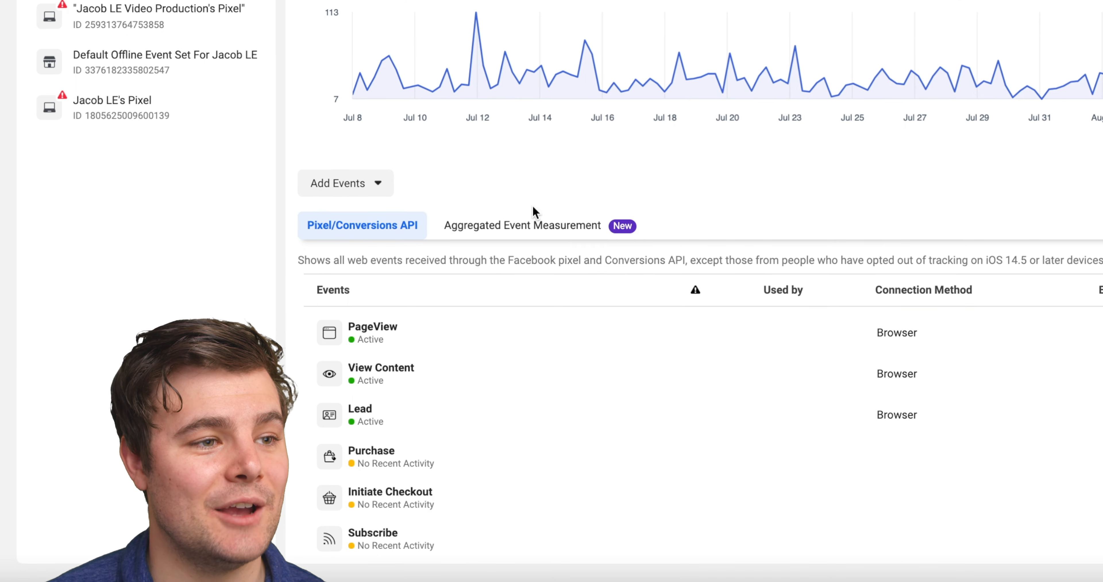
click(511, 237)
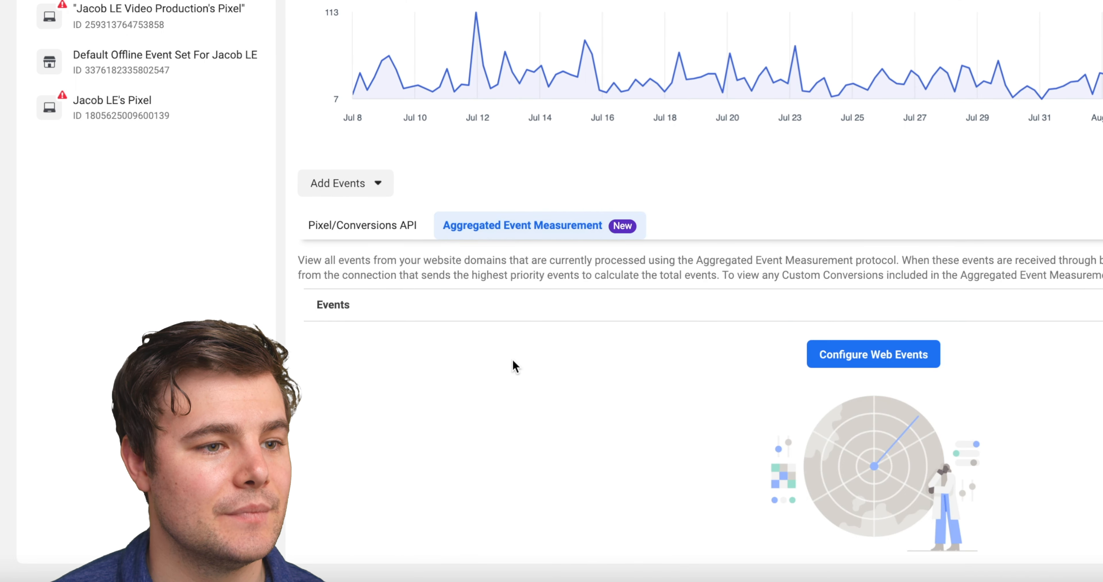
scroll(471, 329, down, 1)
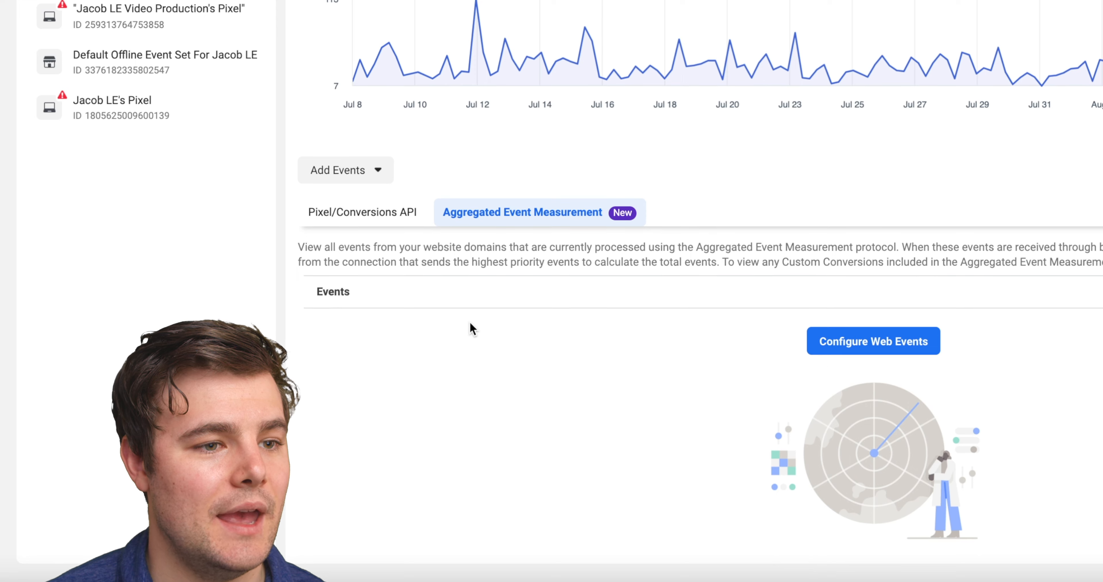
click(895, 343)
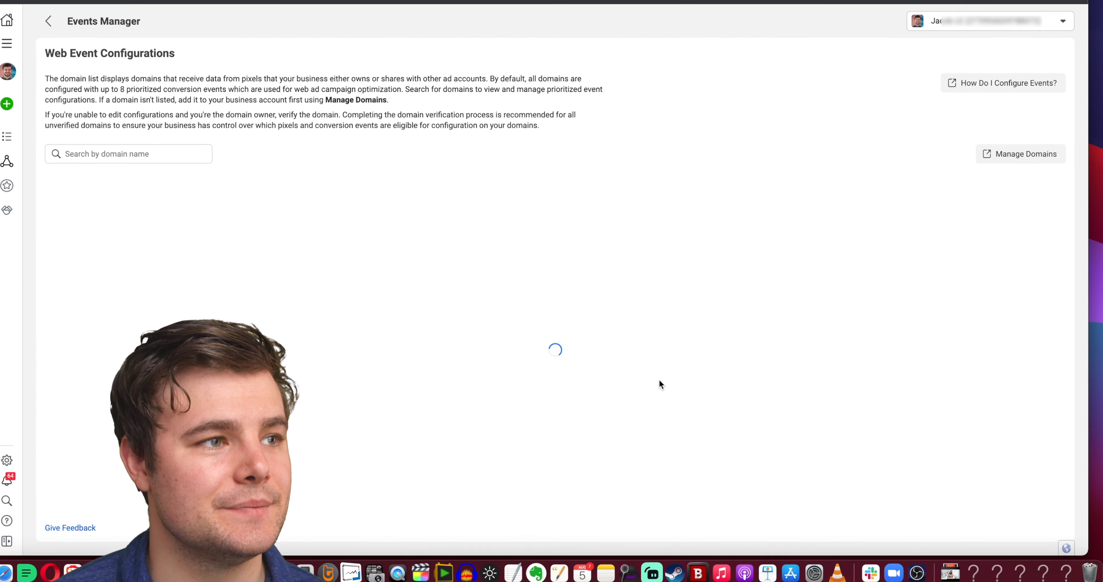
Open the web event configuration of the domain jacob-le.com for editing
click(390, 251)
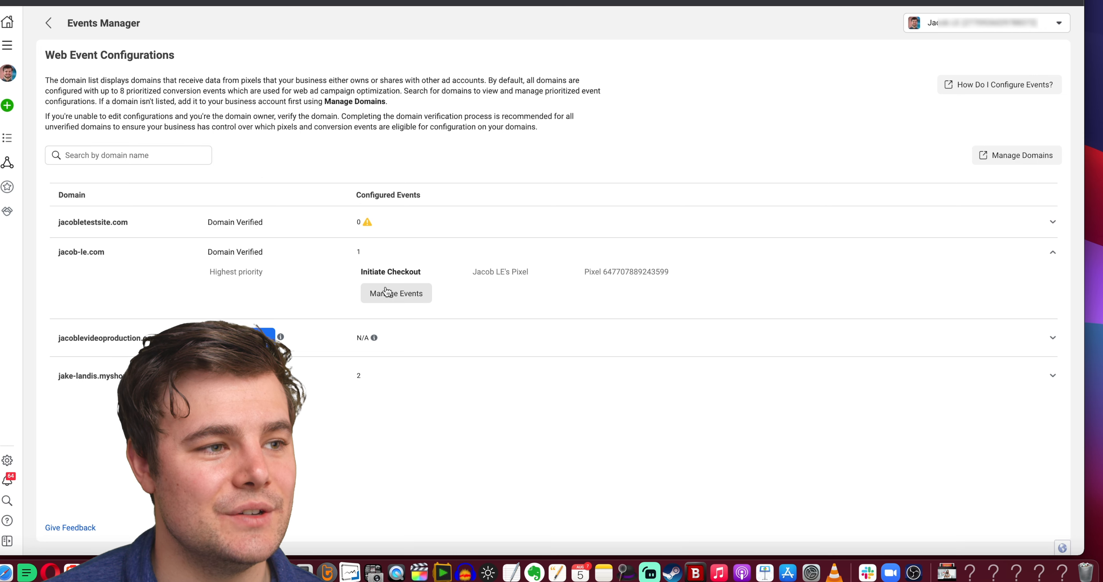
click(387, 295)
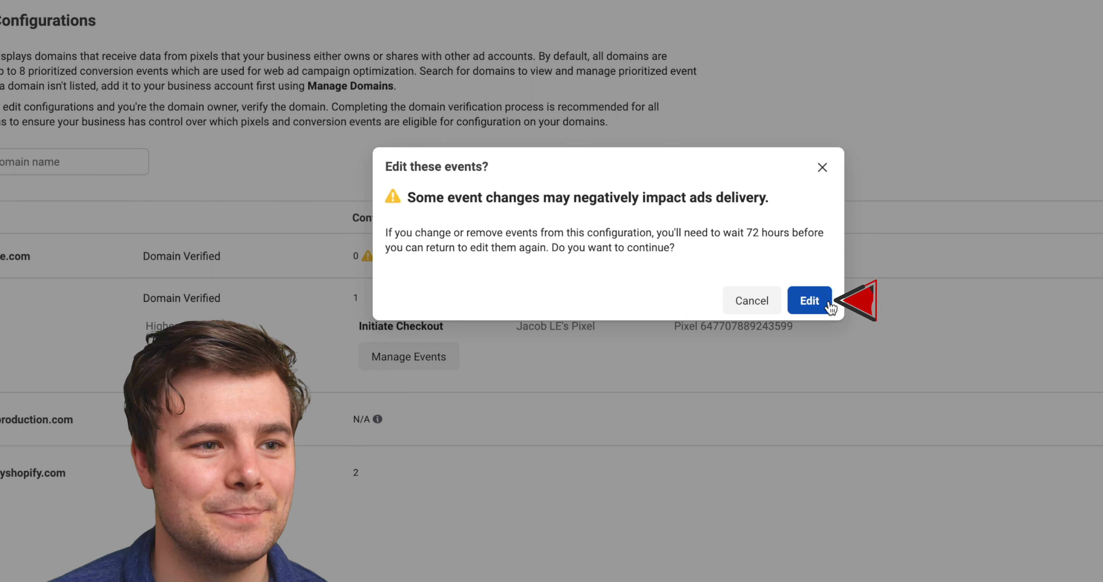
click(811, 300)
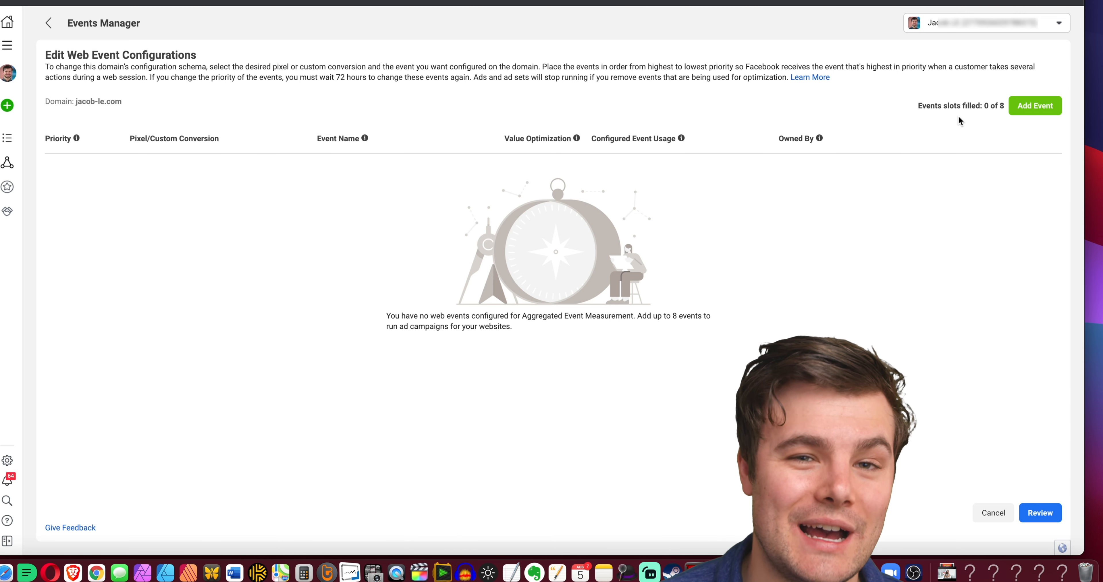
Add a Purchase event for jacob-le.com using the first listed pixel named Jacob LE's Pixel
click(1039, 107)
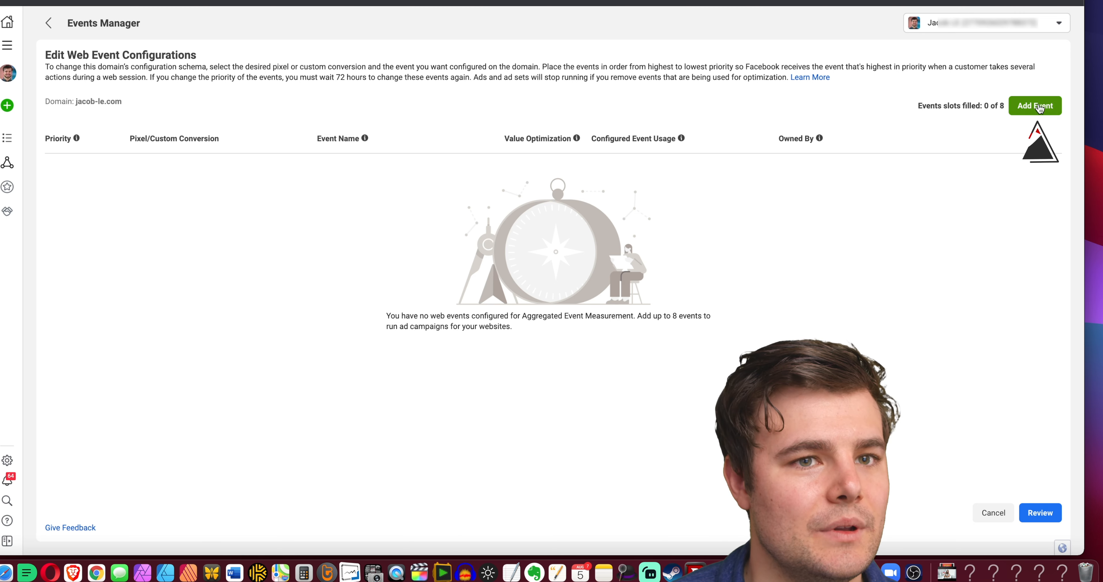
click(263, 180)
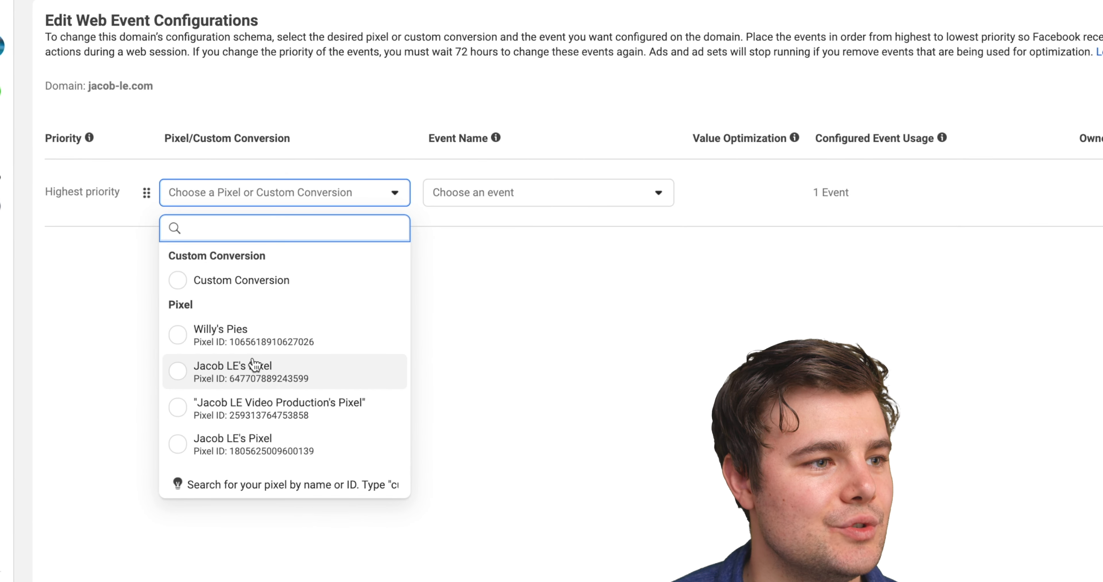
click(254, 366)
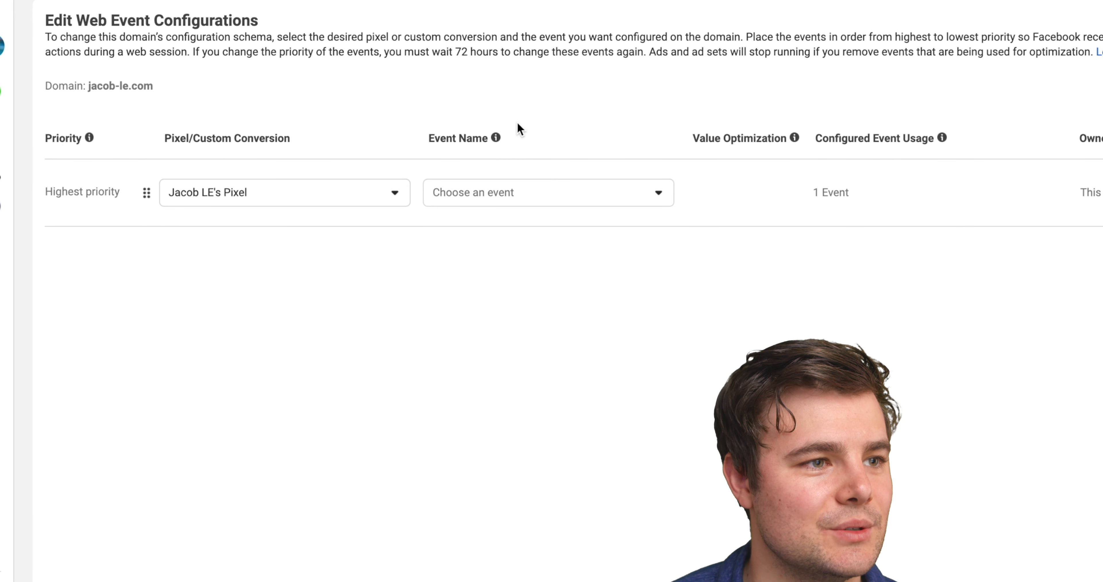
click(569, 193)
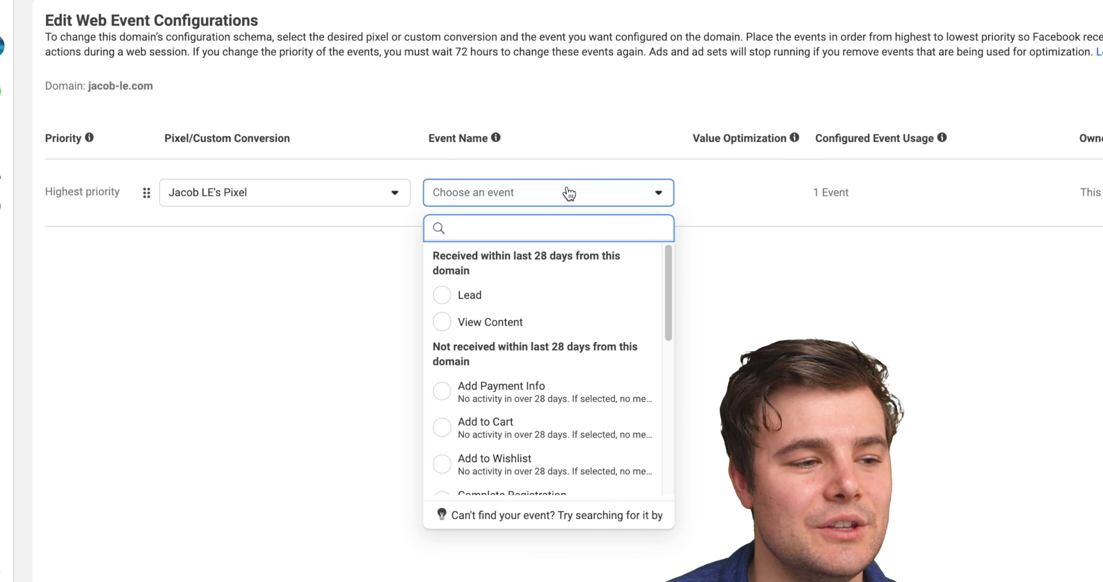
scroll(467, 312, down, 3)
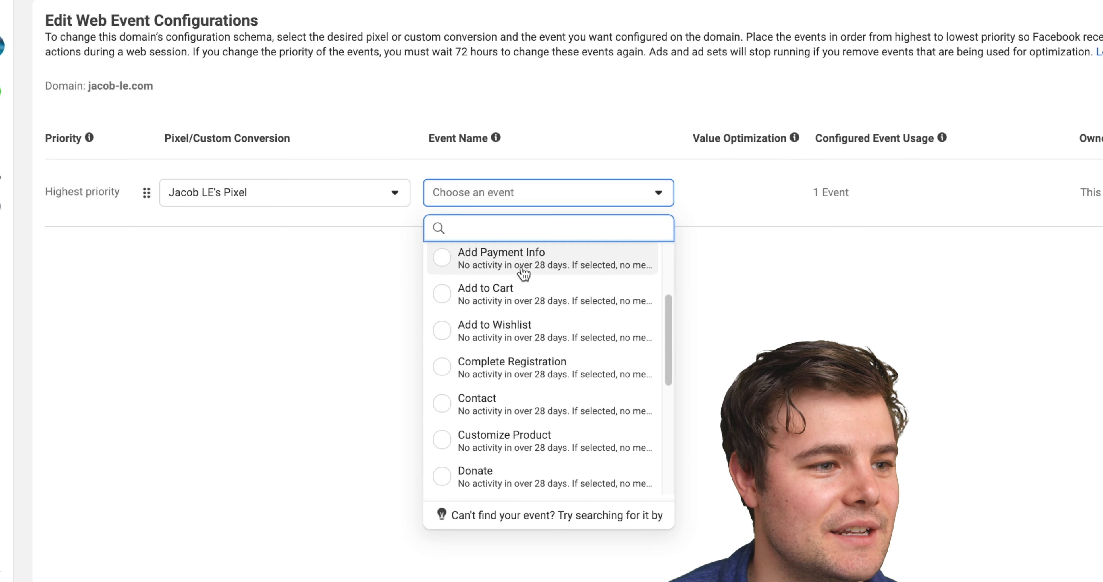
scroll(510, 326, down, 5)
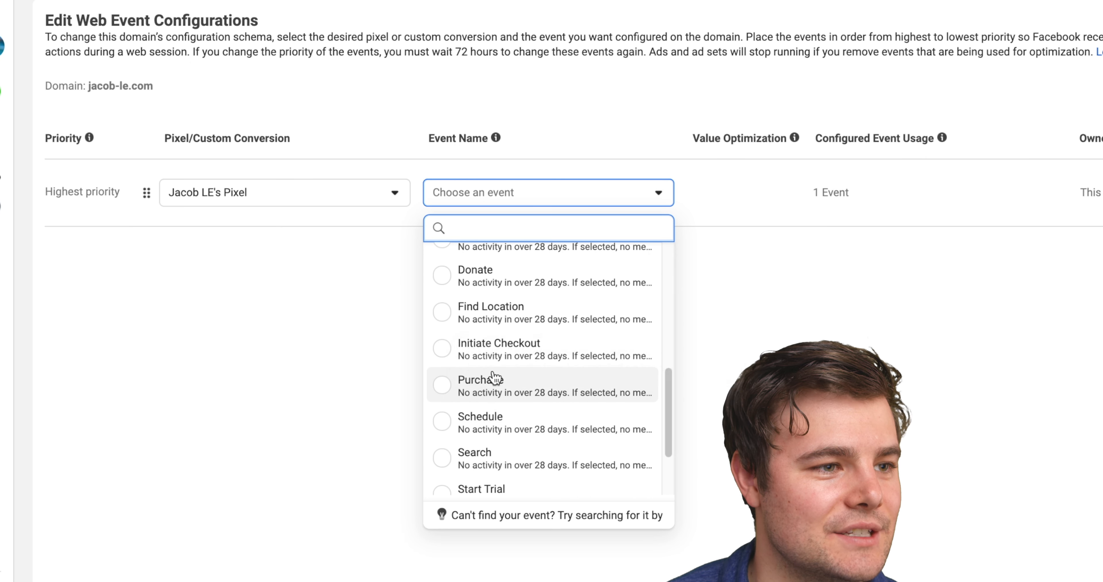
click(501, 394)
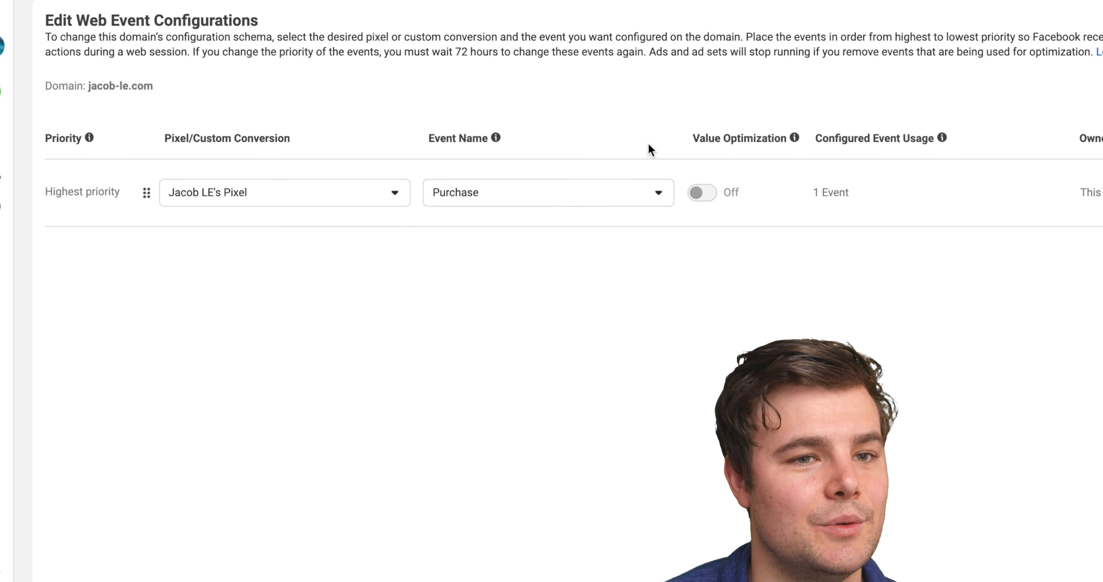
Reorder the web events by raising View Content to the highest priority, and move Purchase back above it
mouse_move(698, 195)
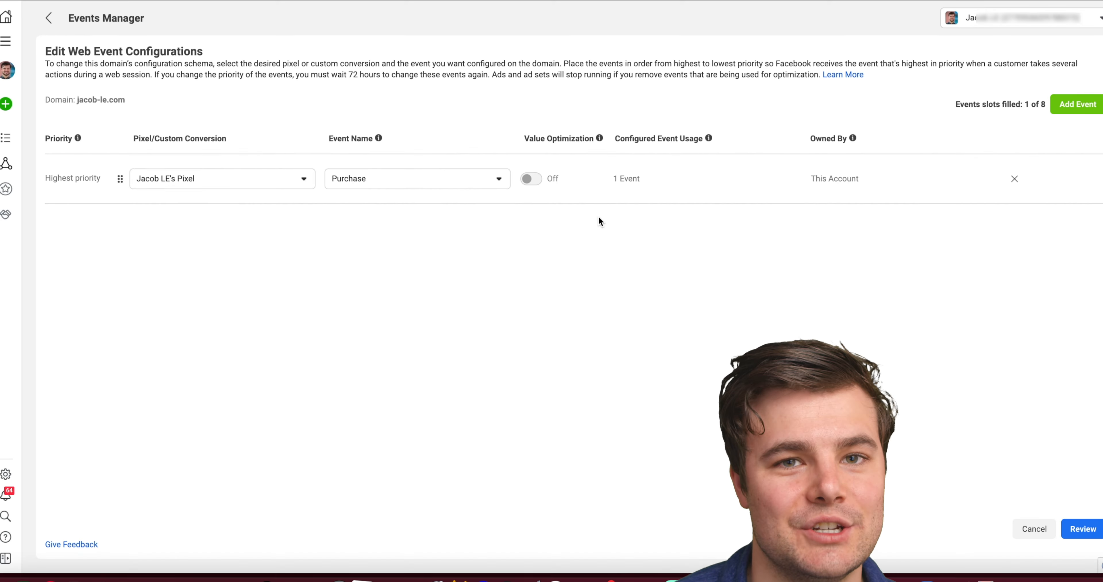
mouse_move(550, 180)
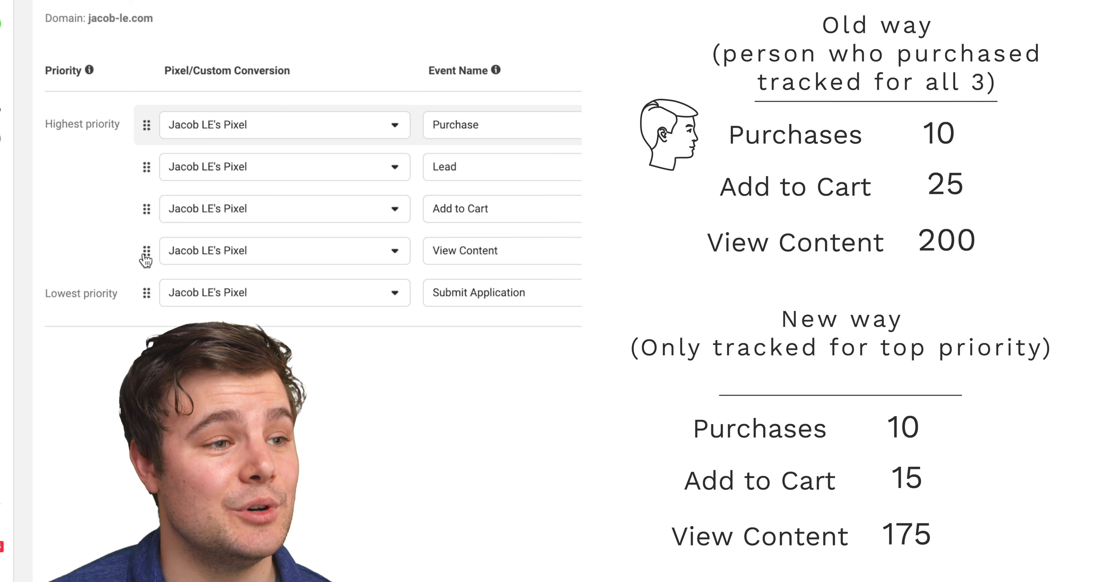
drag(146, 257, 146, 126)
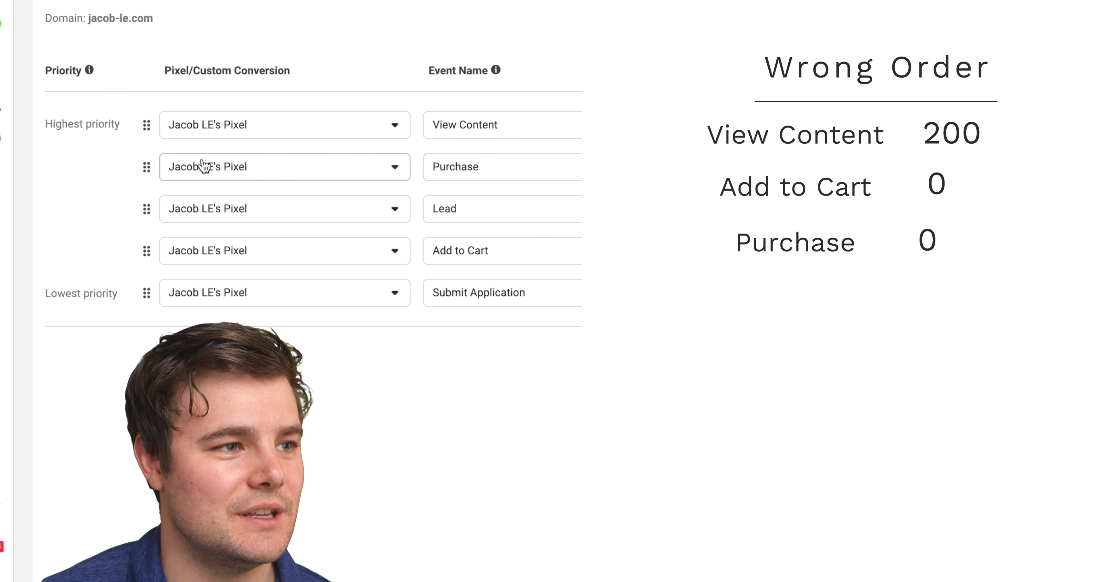
drag(144, 167, 142, 123)
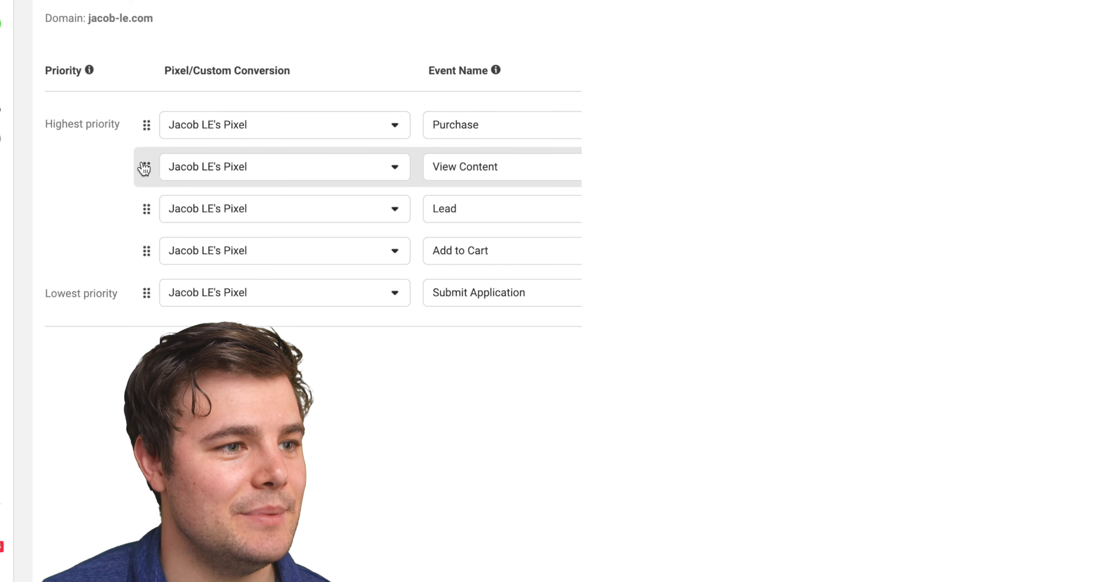
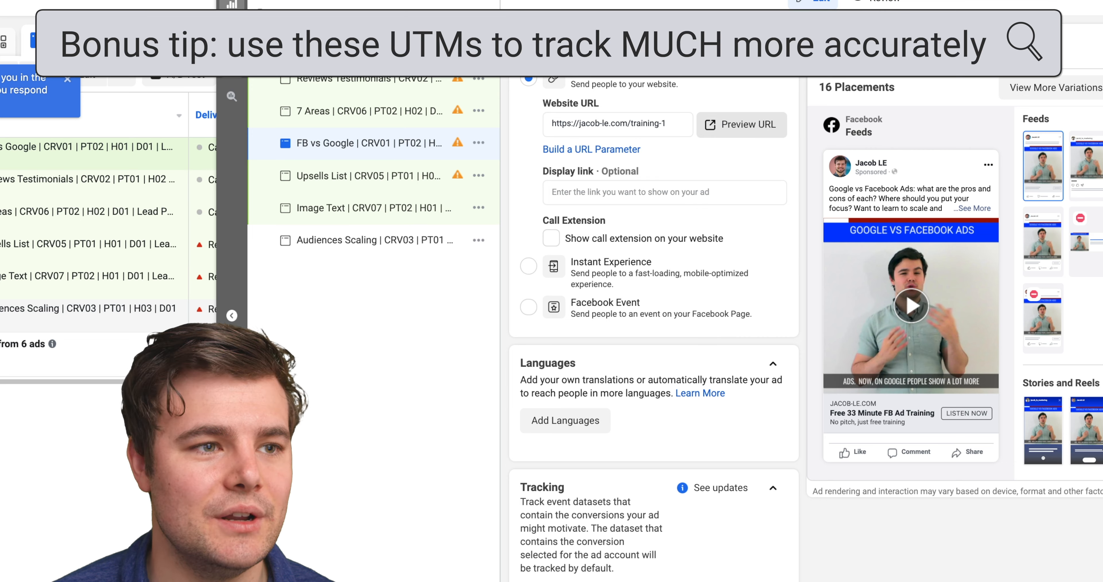
Build a URL parameter for the ad's website link with campaign source "facebook" and apply it
click(615, 150)
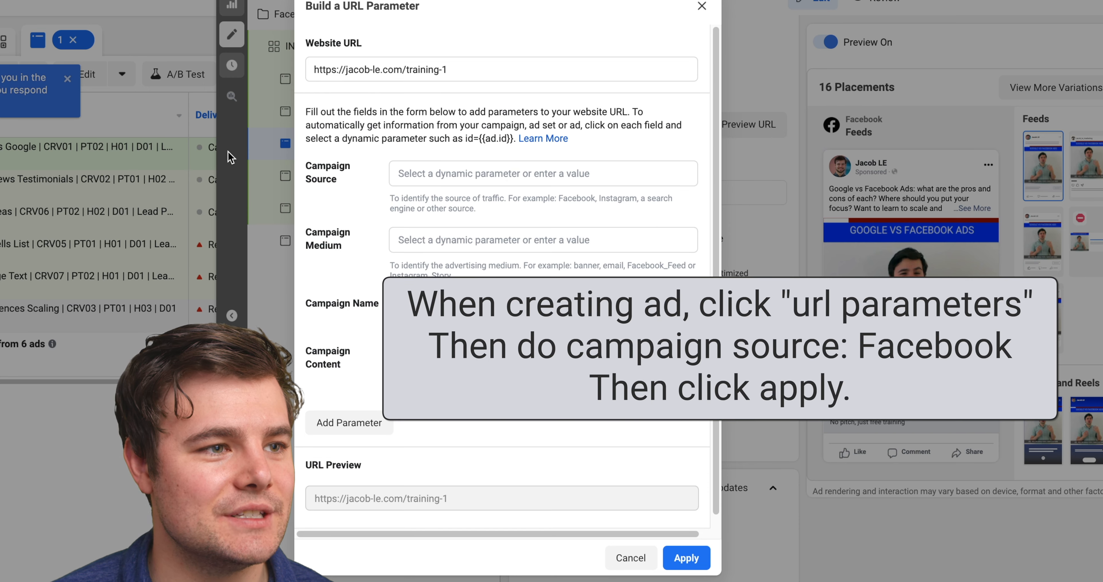
click(465, 172)
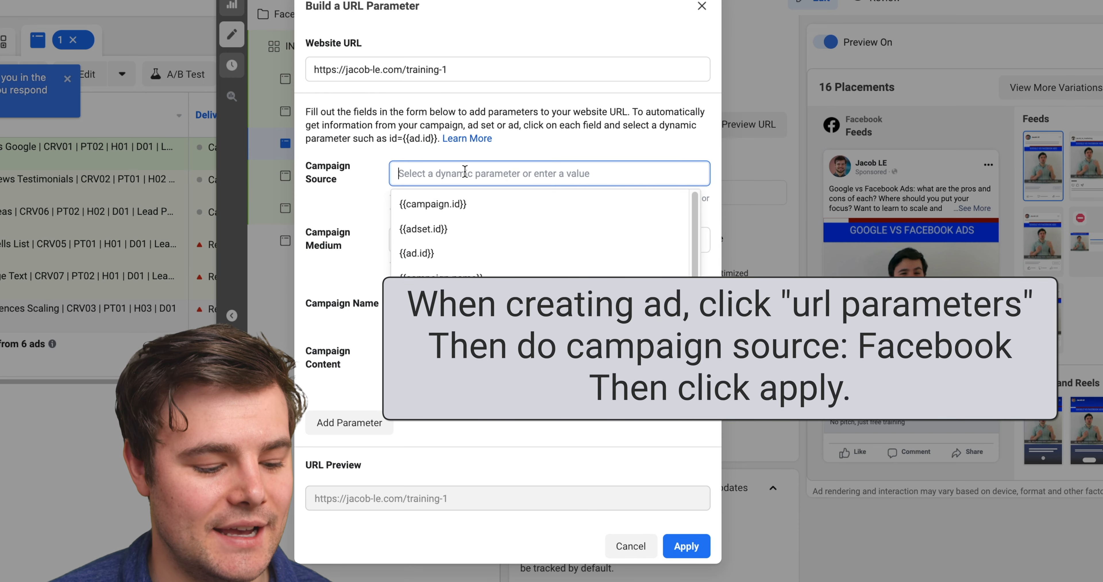
text(facebook)
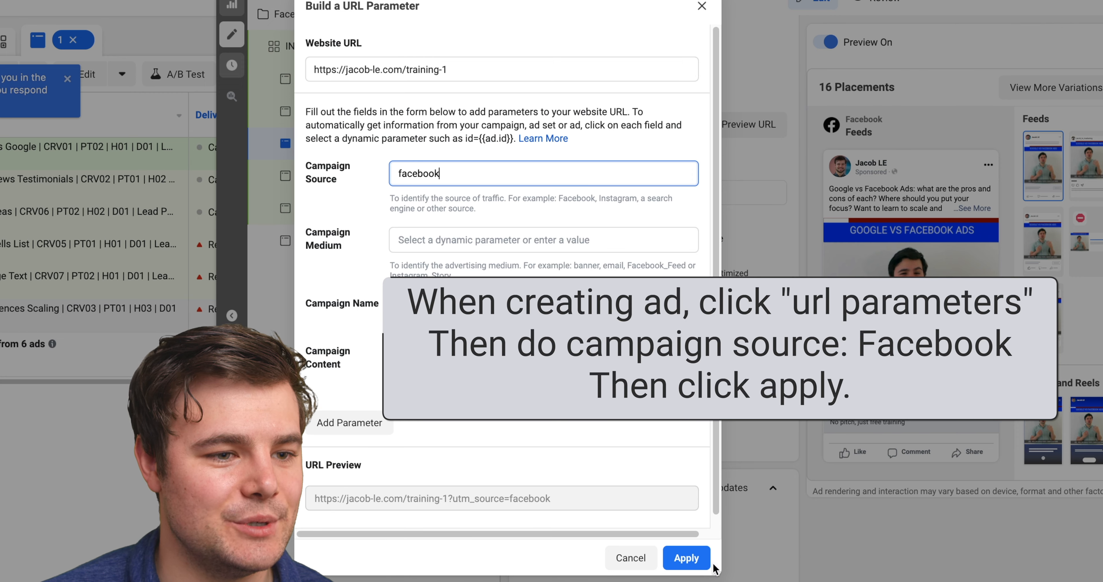
click(687, 558)
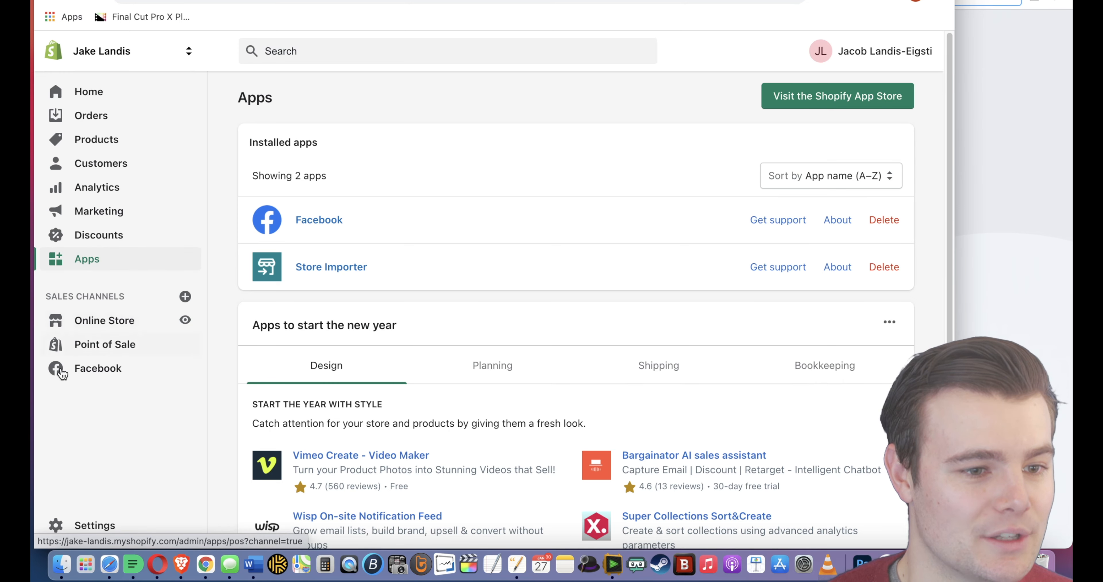
Look through the sales channels that can be added to the store in the Shopify admin
click(185, 296)
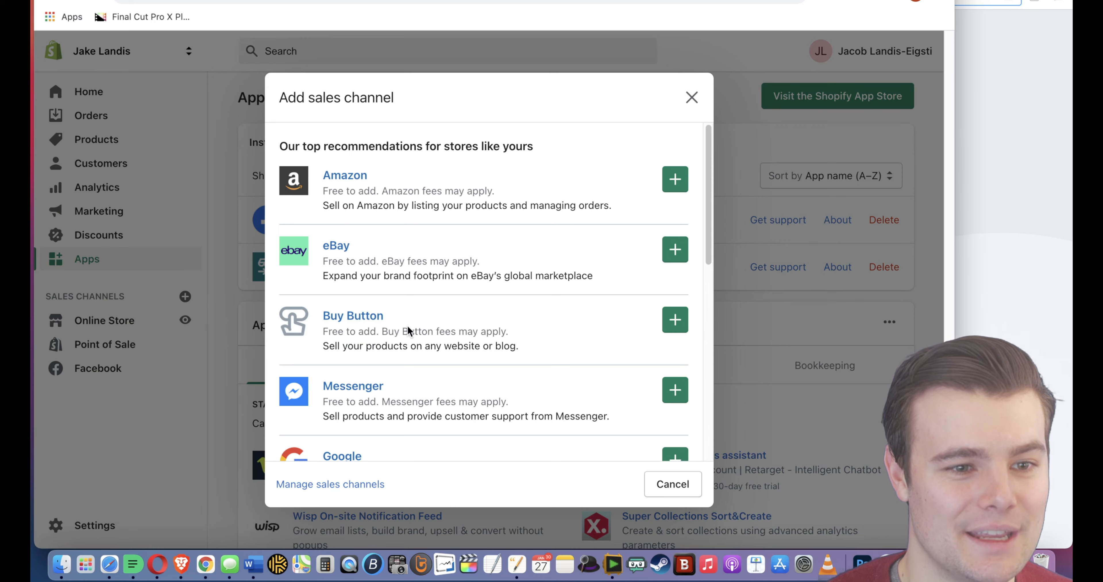
scroll(471, 315, down, 3)
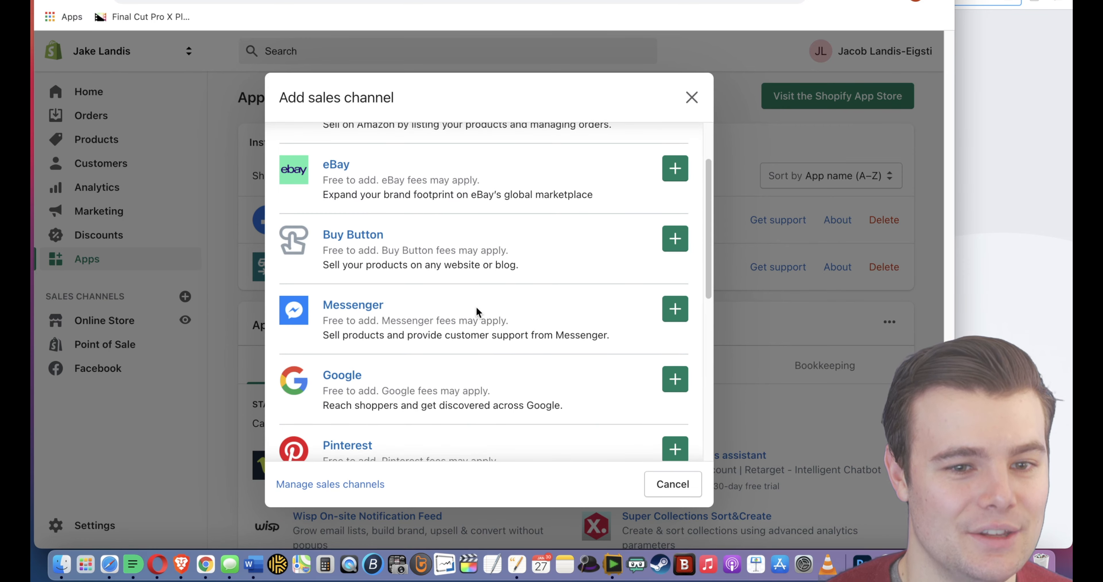
click(695, 101)
Open the store's Facebook sales channel and continue the Facebook Marketing setup
click(98, 370)
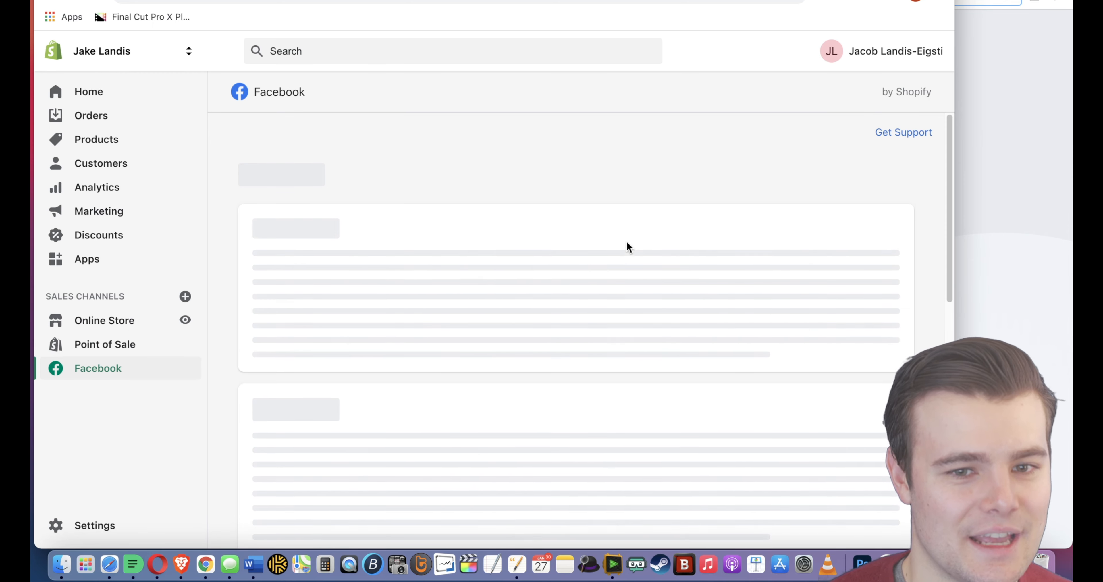
scroll(625, 256, down, 5)
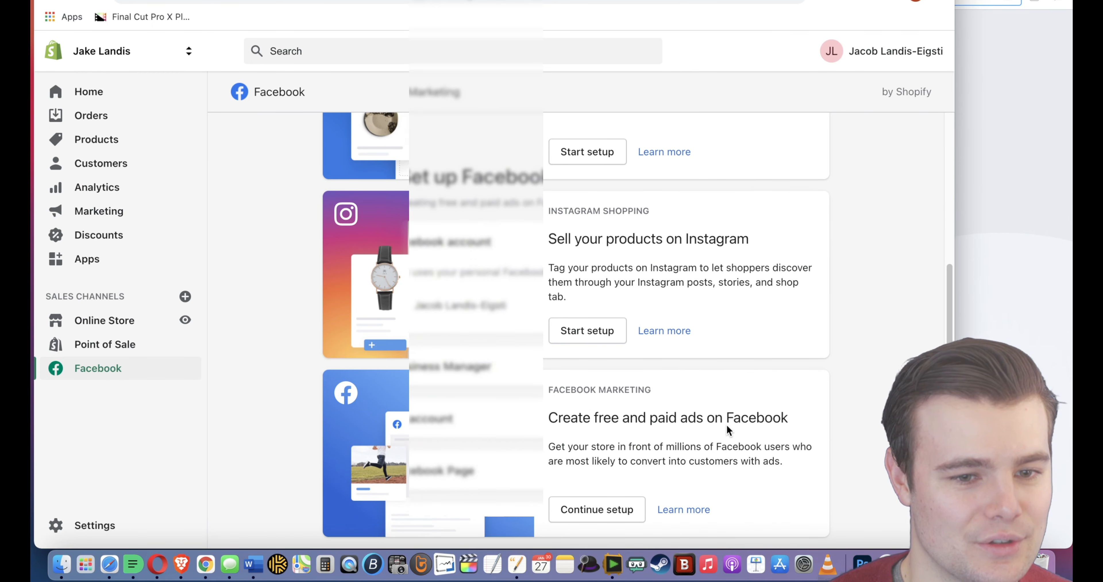
click(621, 510)
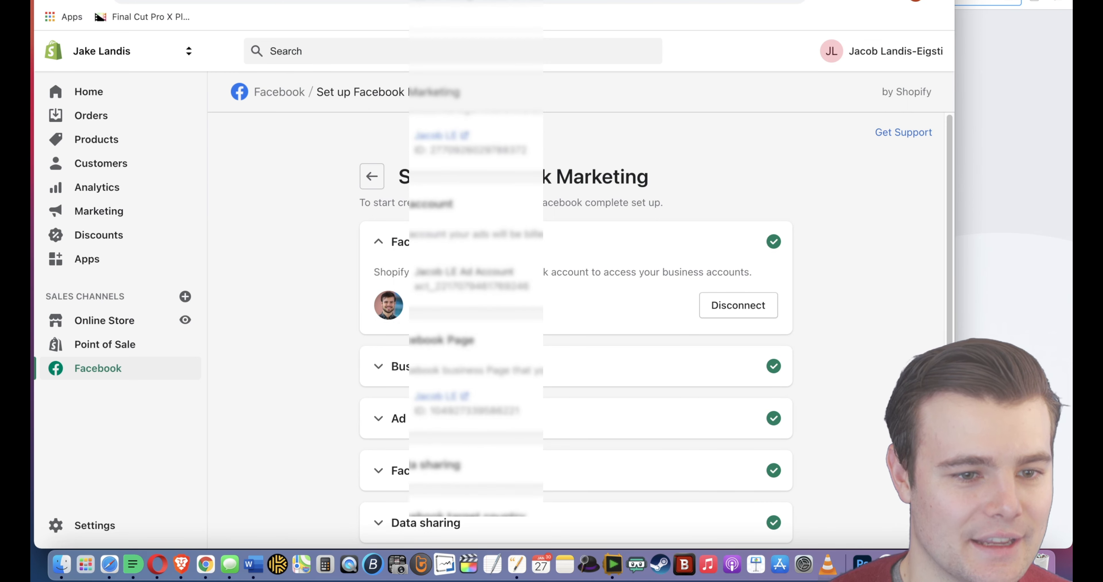
Review the connected Business Manager, ad account and Facebook Page in the Facebook Marketing setup
click(403, 366)
scroll(386, 376, down, 2)
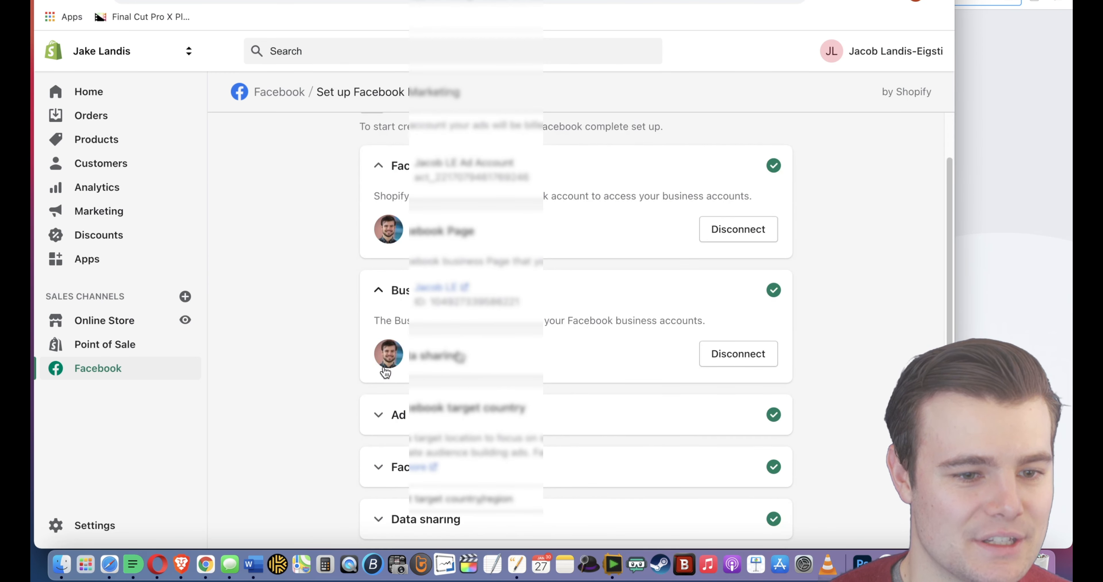
click(402, 415)
scroll(312, 431, down, 5)
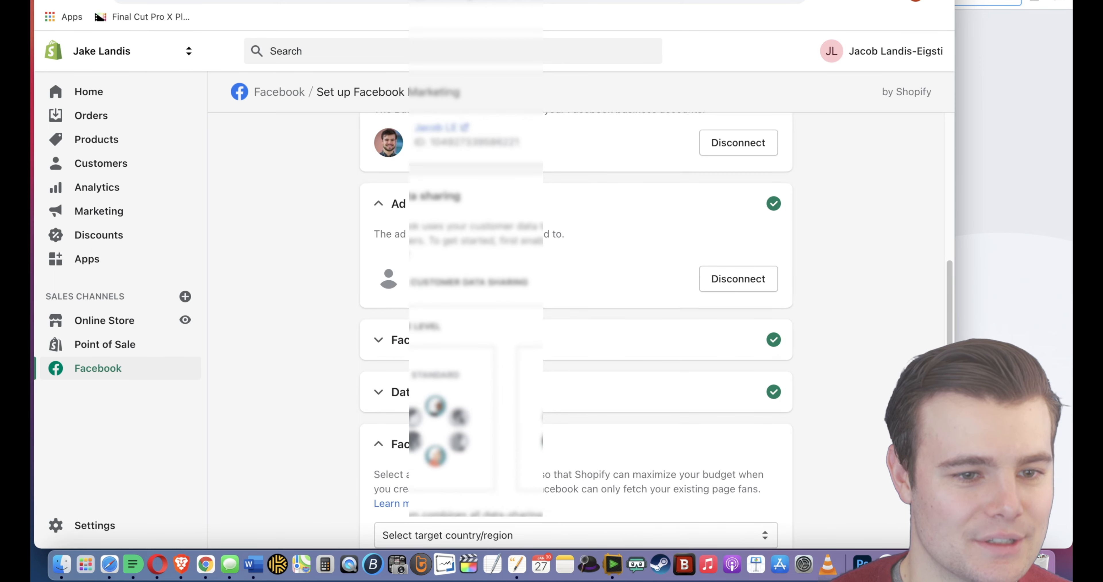
click(368, 340)
scroll(437, 402, down, 3)
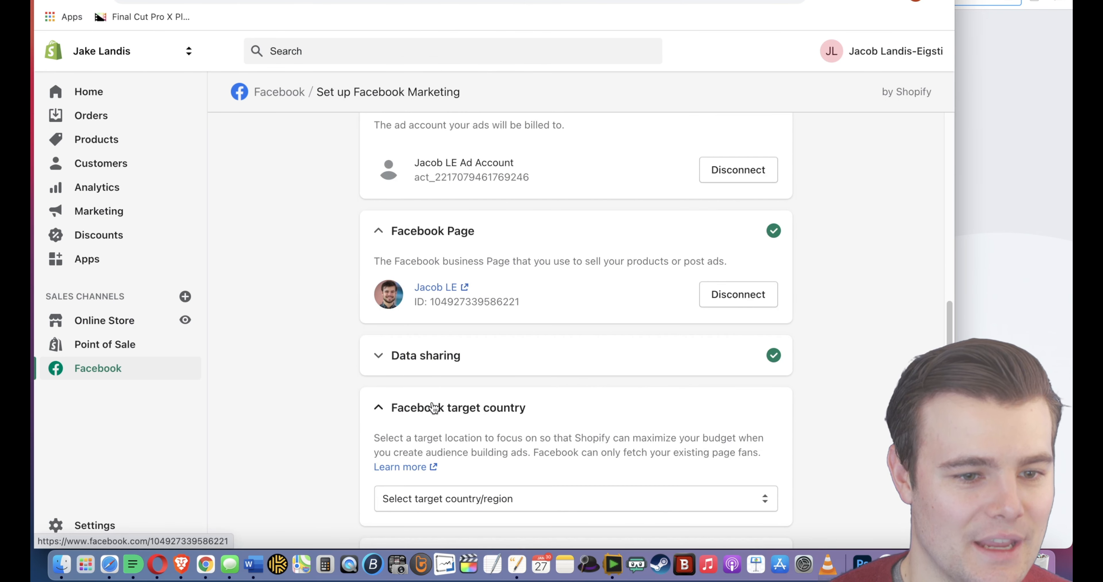
Examine the customer data sharing settings, including the sharing level and the pixel used for tracking
click(453, 369)
scroll(313, 365, down, 3)
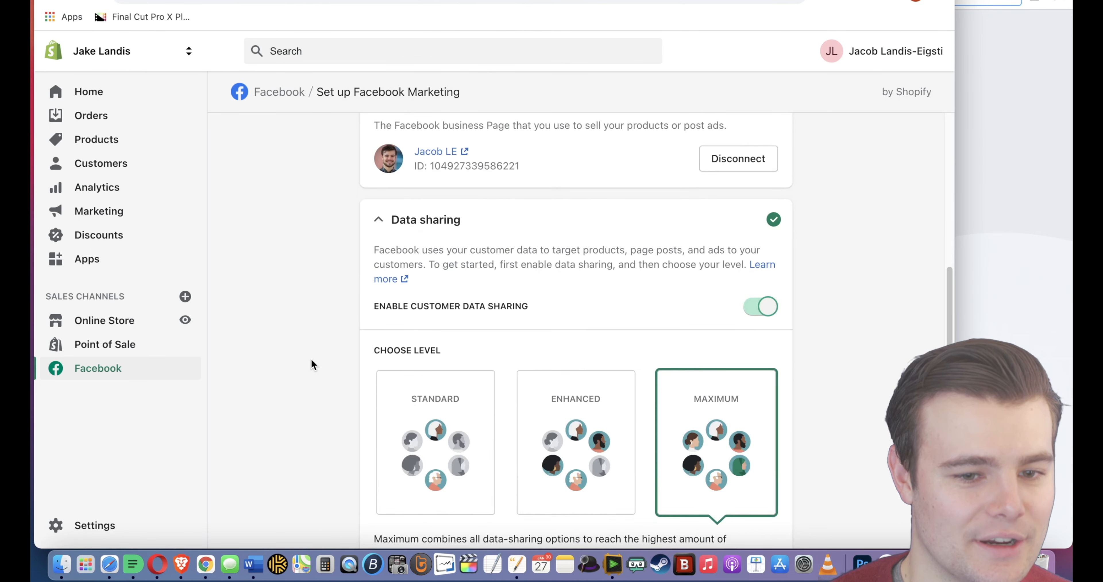
scroll(309, 364, down, 3)
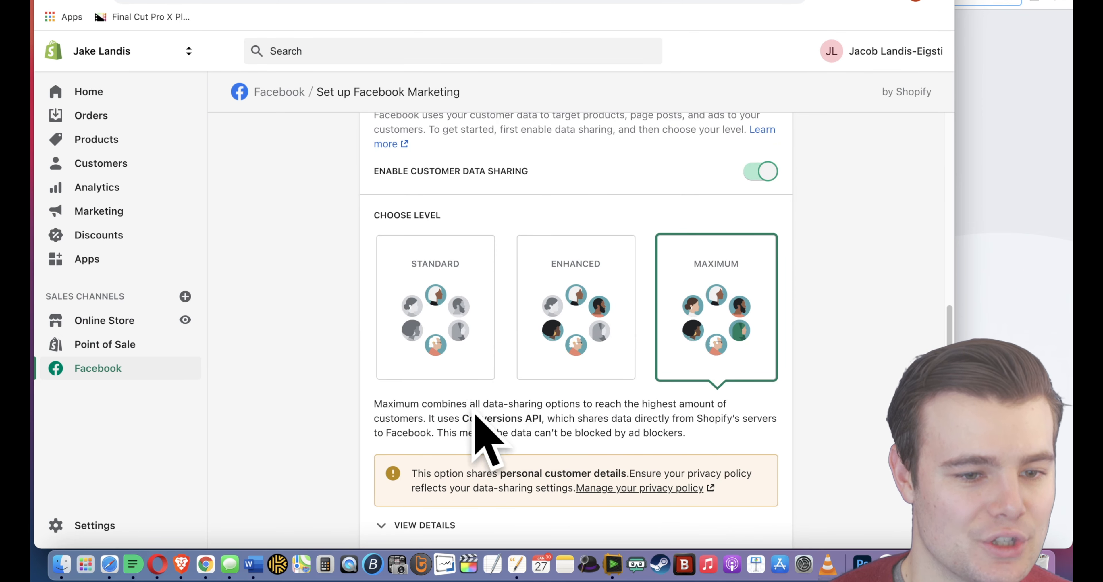
scroll(381, 400, down, 6)
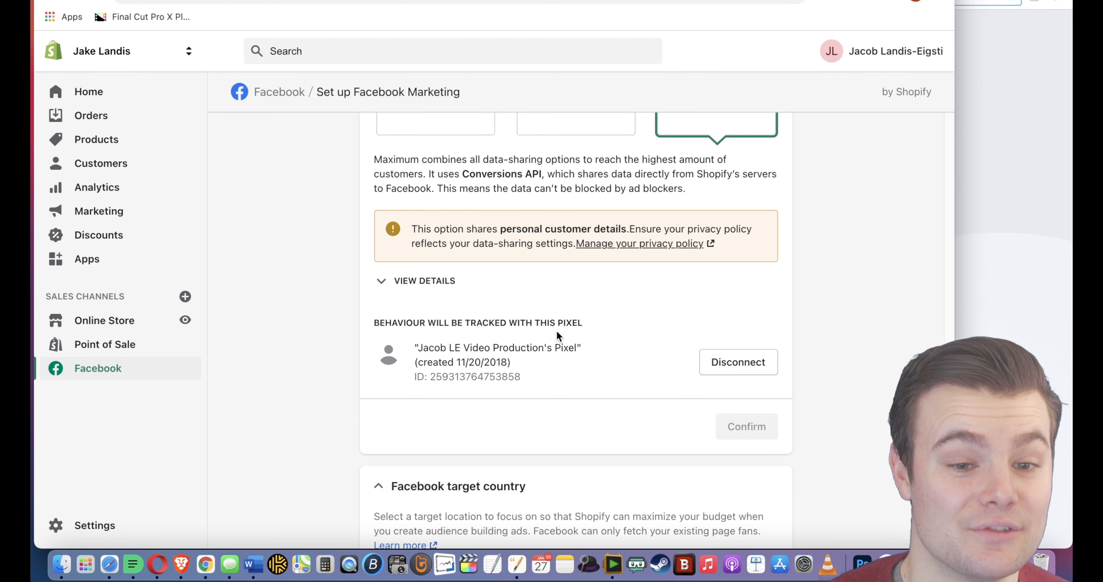
scroll(441, 314, down, 4)
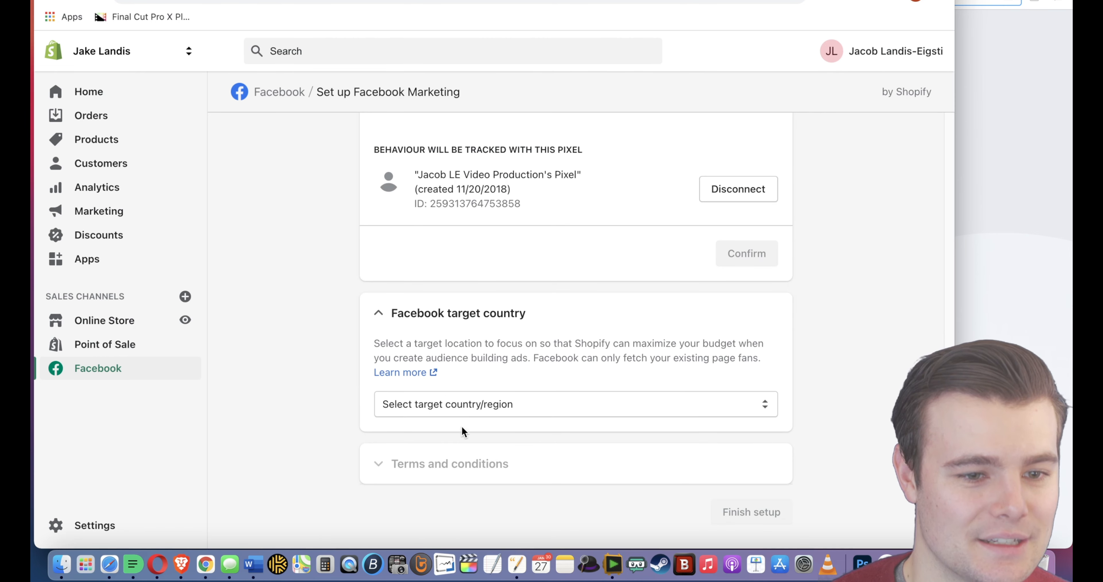
Set the Facebook target country to United States and finish the Facebook Marketing setup
click(467, 409)
scroll(465, 438, down, 20)
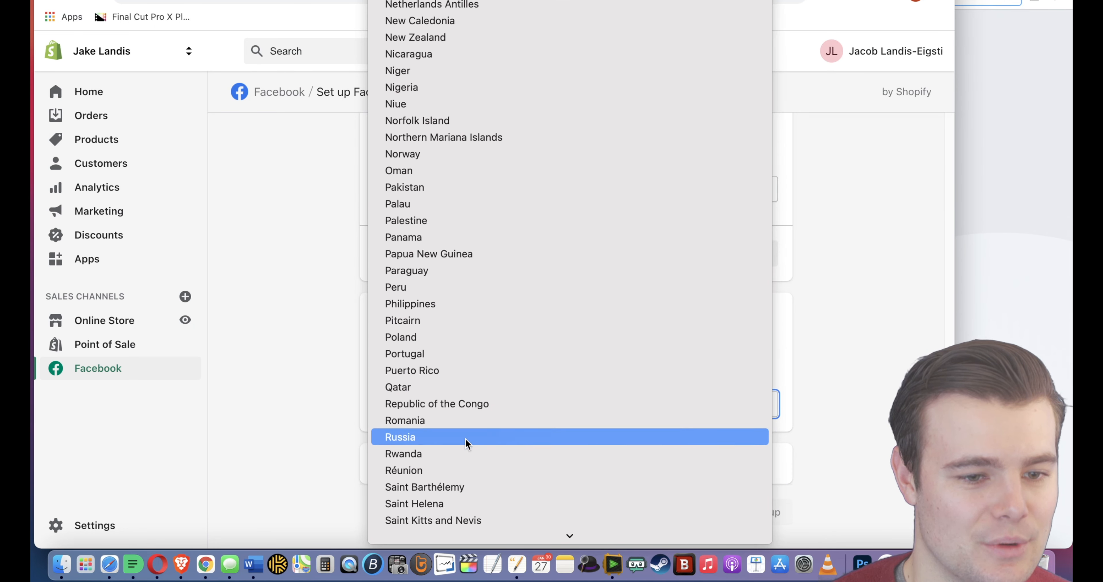
scroll(465, 440, down, 15)
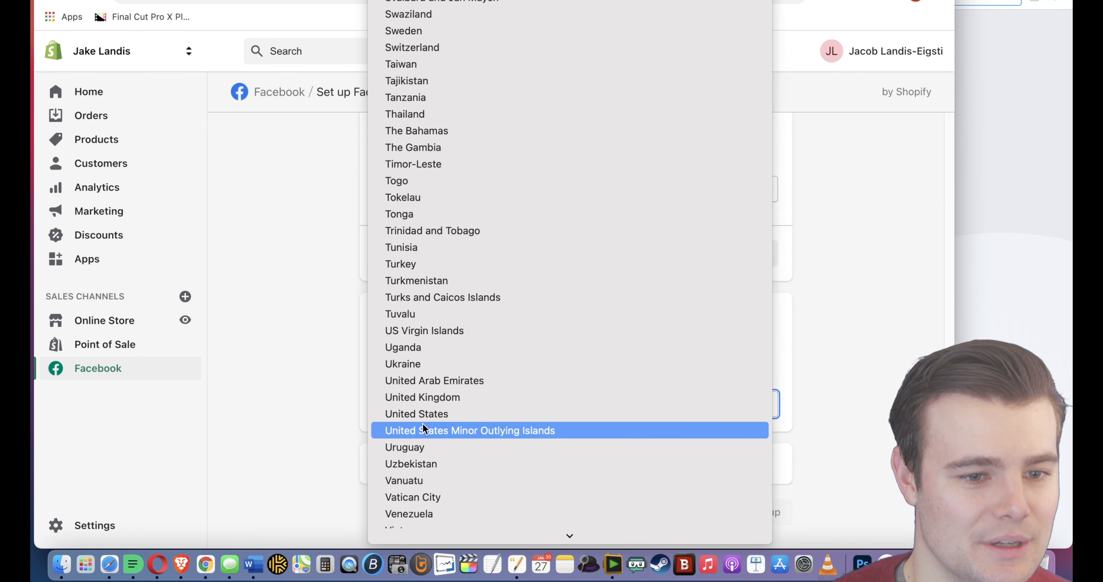
click(427, 413)
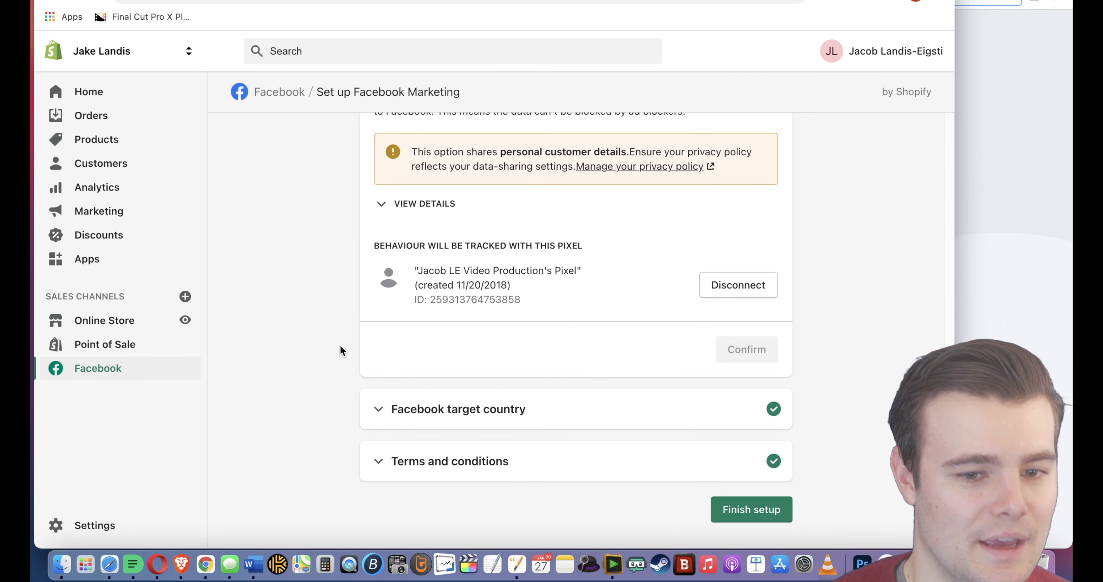
click(736, 515)
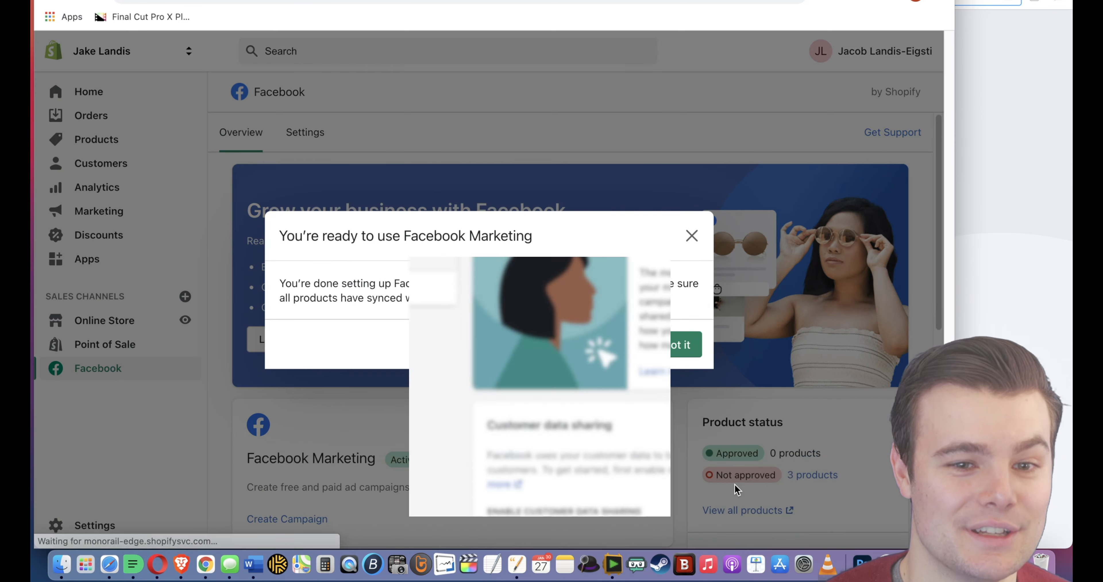
Dismiss the setup confirmation and review the Facebook channel's data sharing settings, including the sharing level and tracking pixel
click(692, 355)
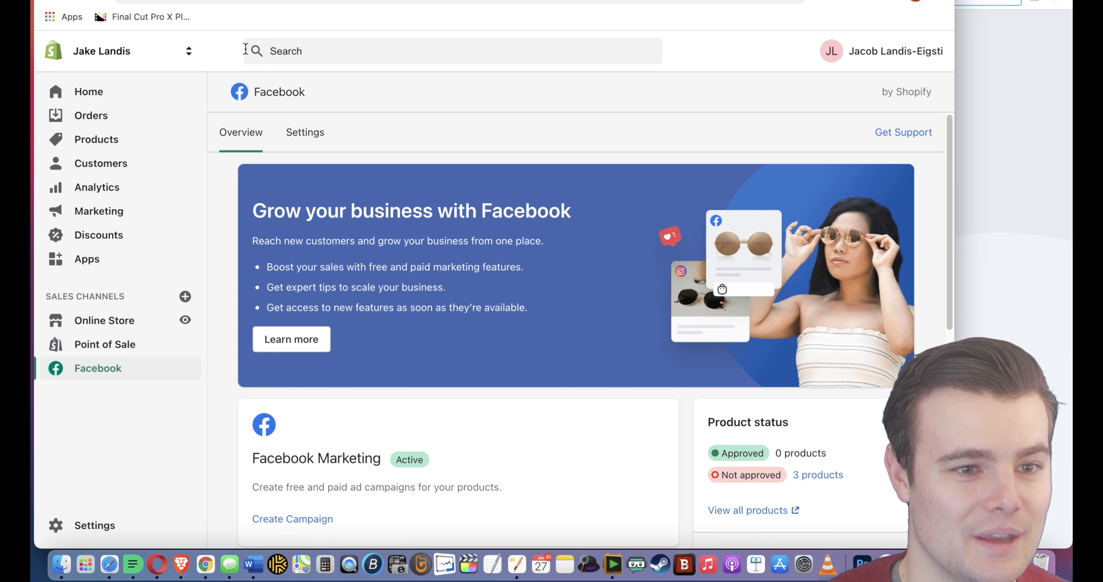
click(293, 136)
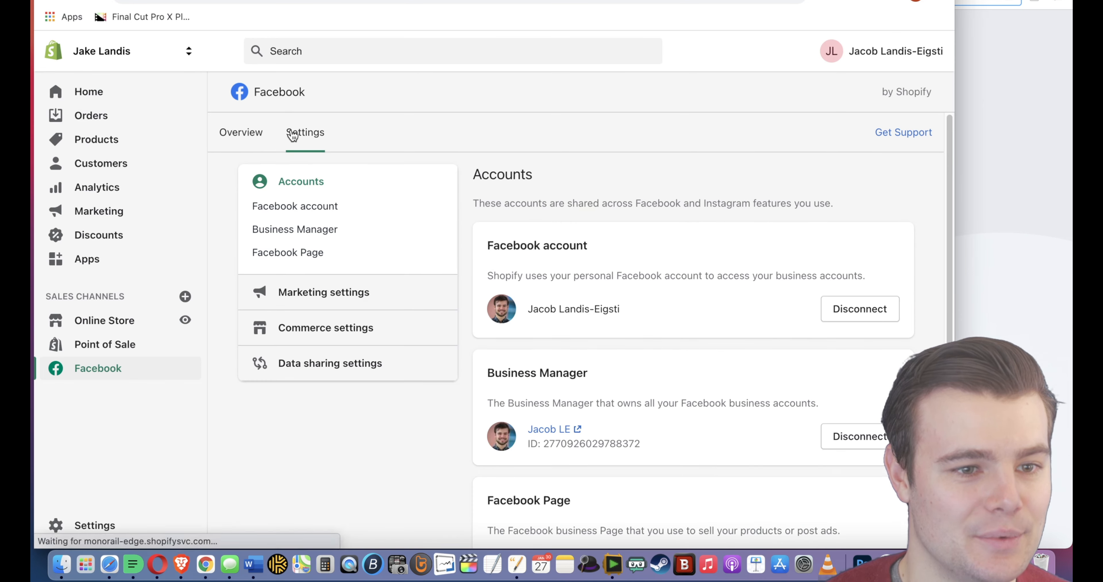
click(333, 363)
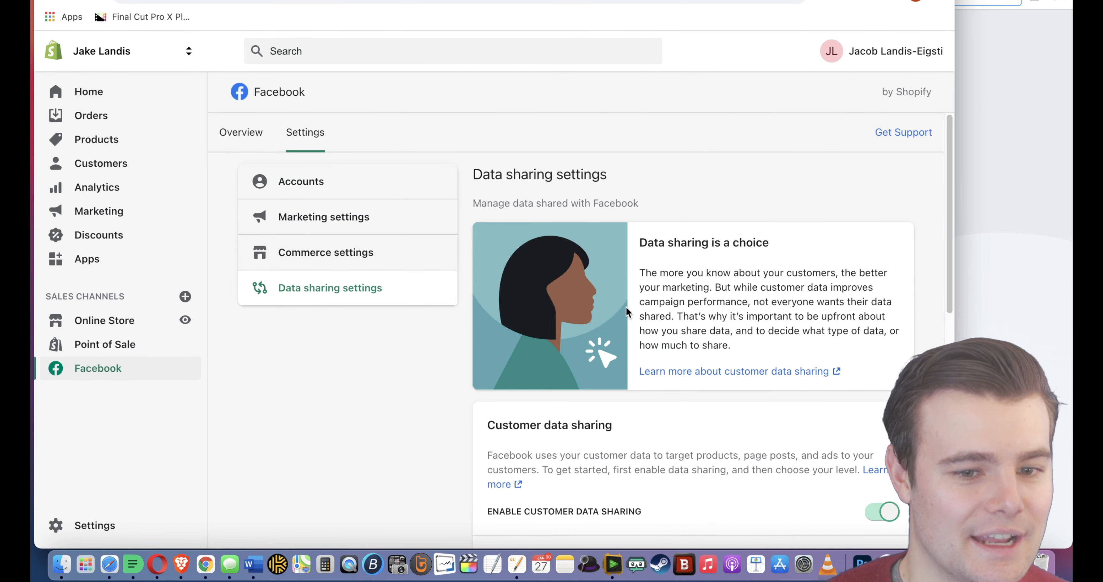
scroll(626, 312, down, 10)
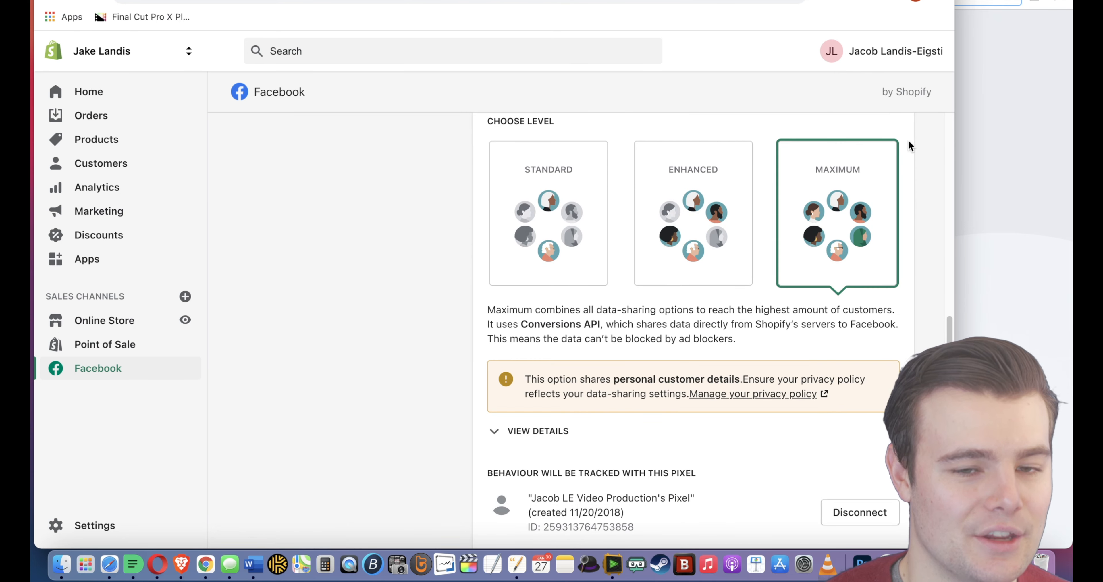
scroll(429, 336, down, 2)
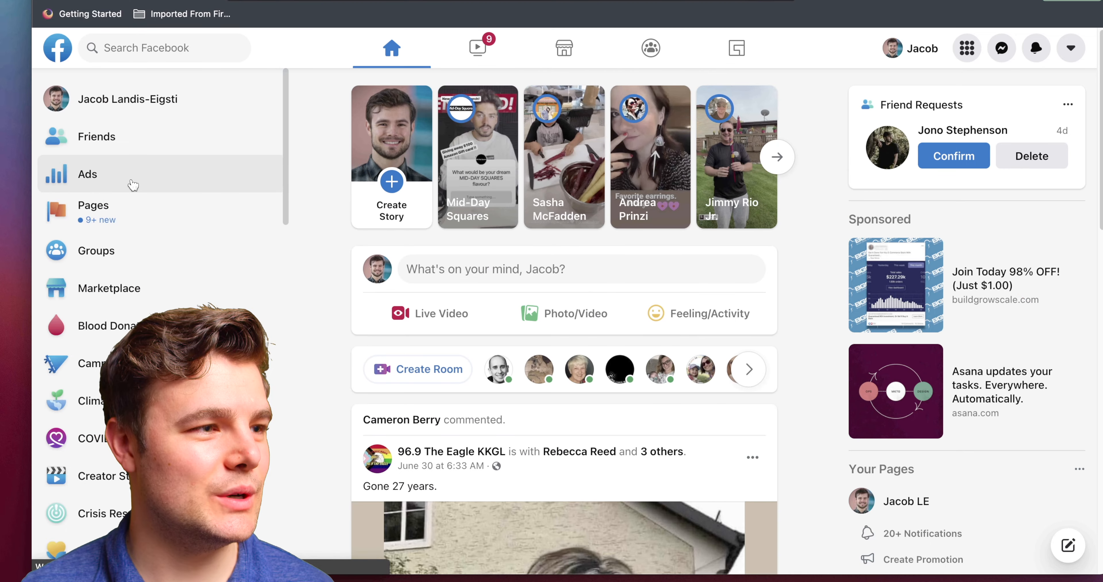
Switch to Facebook Ads Manager and open Business Settings for the business with 7 Pages and 6 people
click(132, 184)
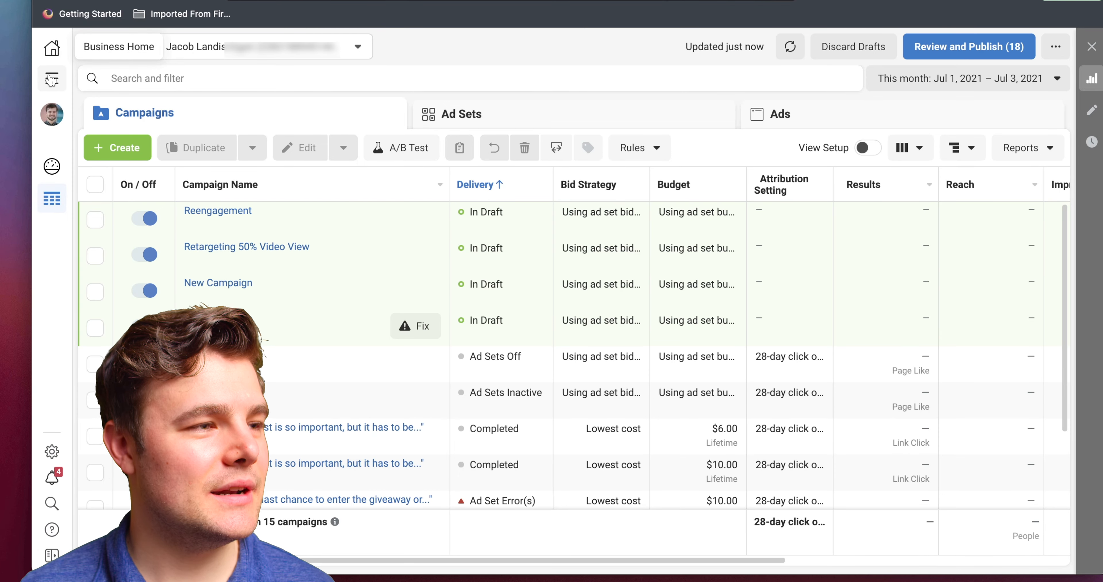
click(51, 79)
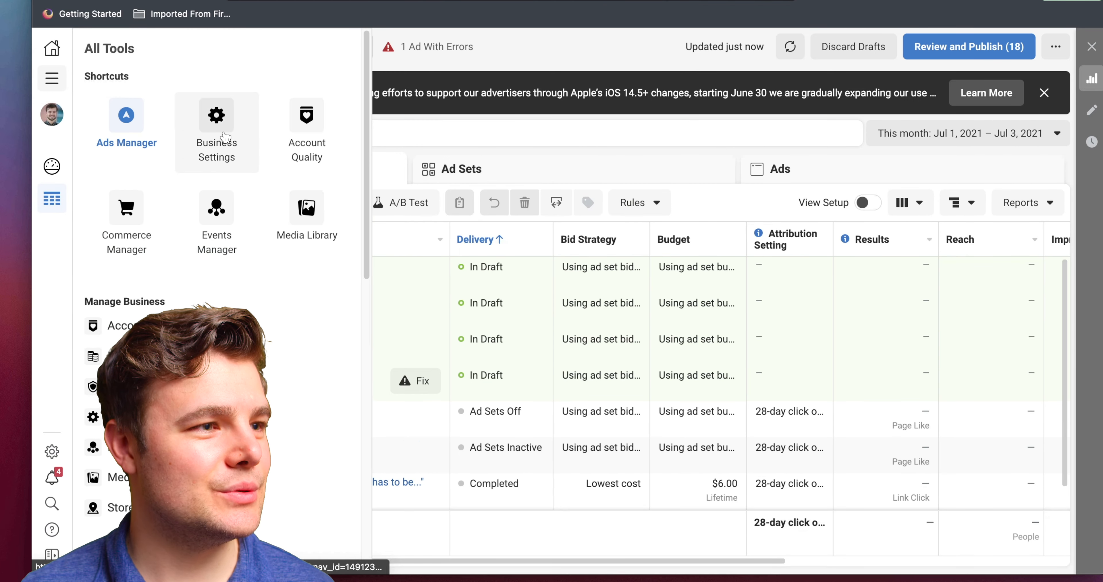
click(225, 137)
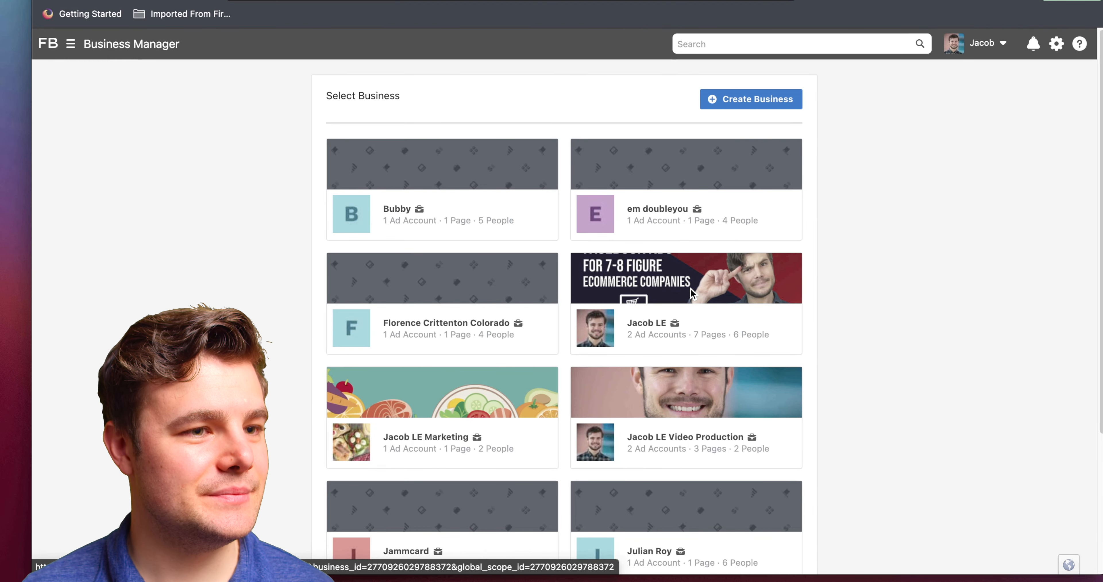
click(691, 294)
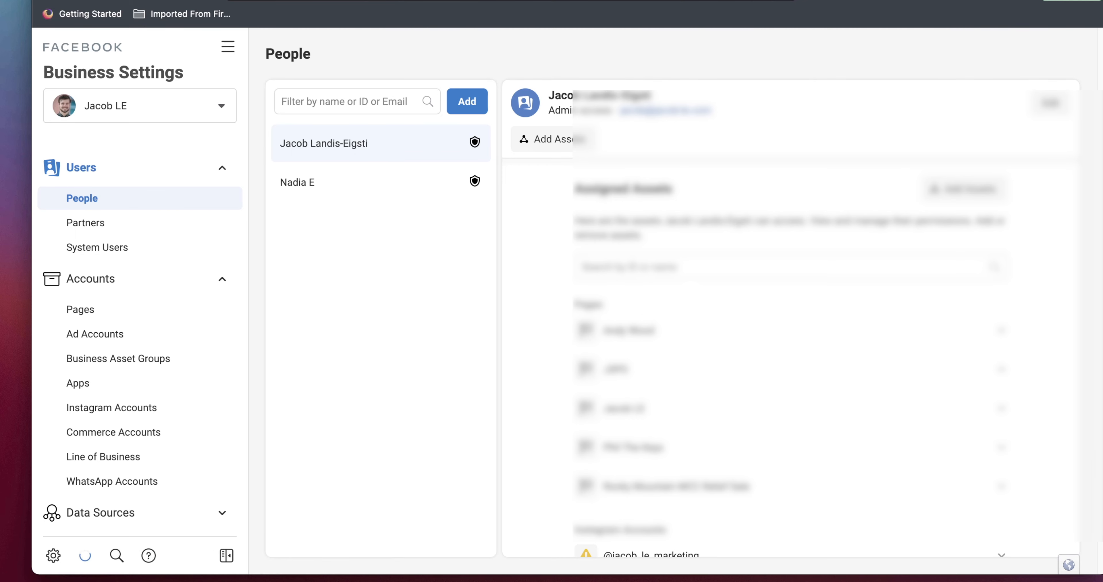
Find the video production pixel among the business's data sources and open it in Events Manager
scroll(87, 290, down, 5)
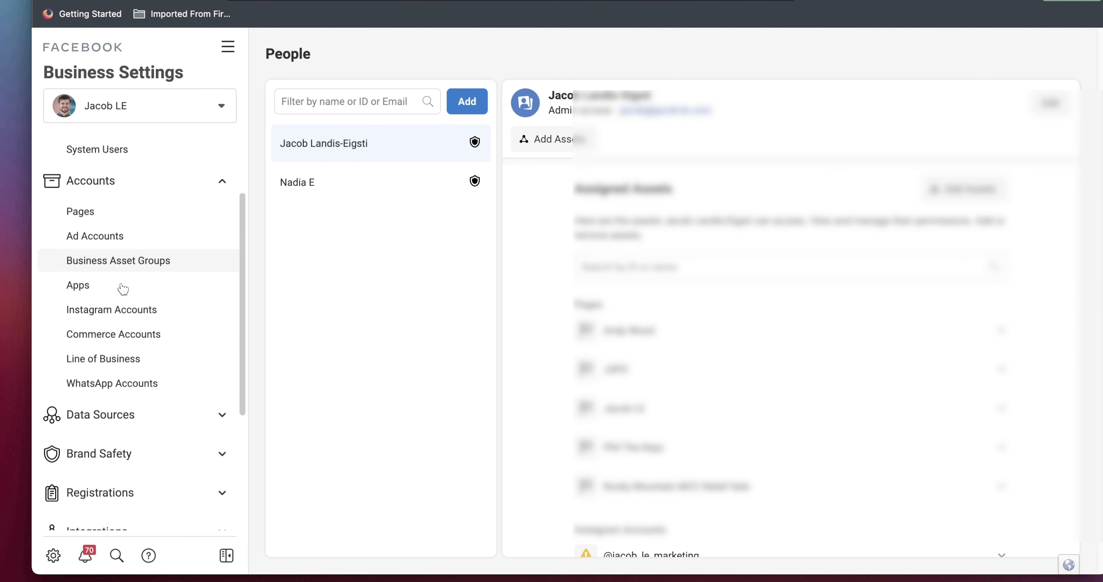
click(143, 345)
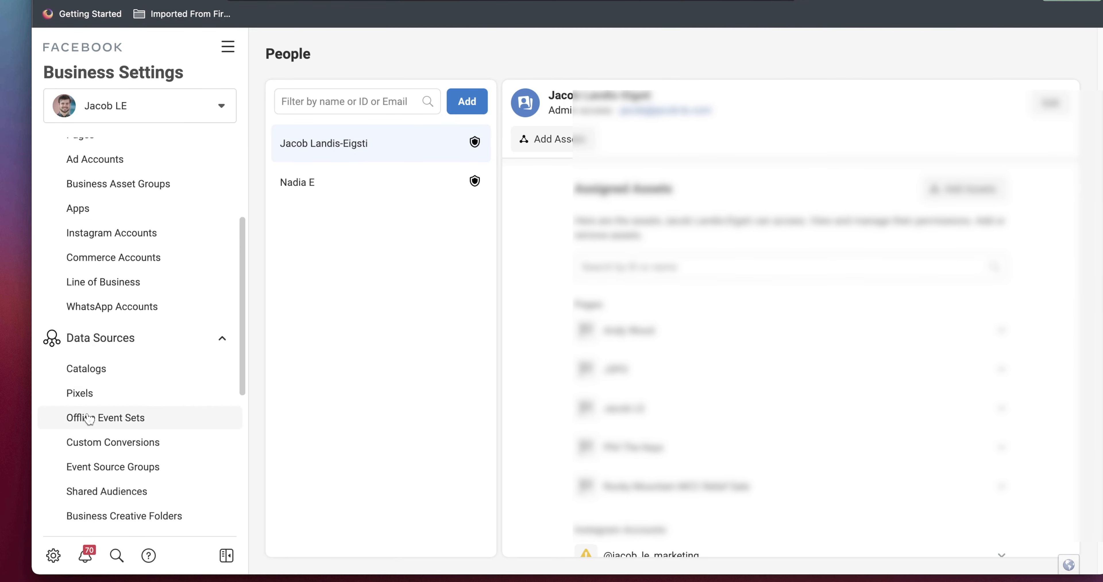
click(81, 393)
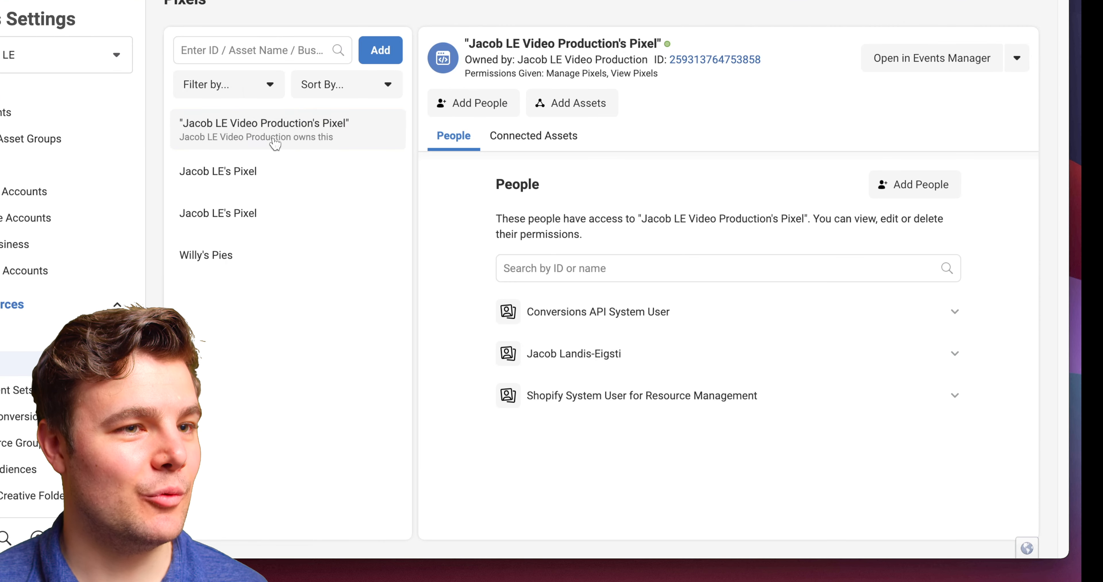
click(948, 63)
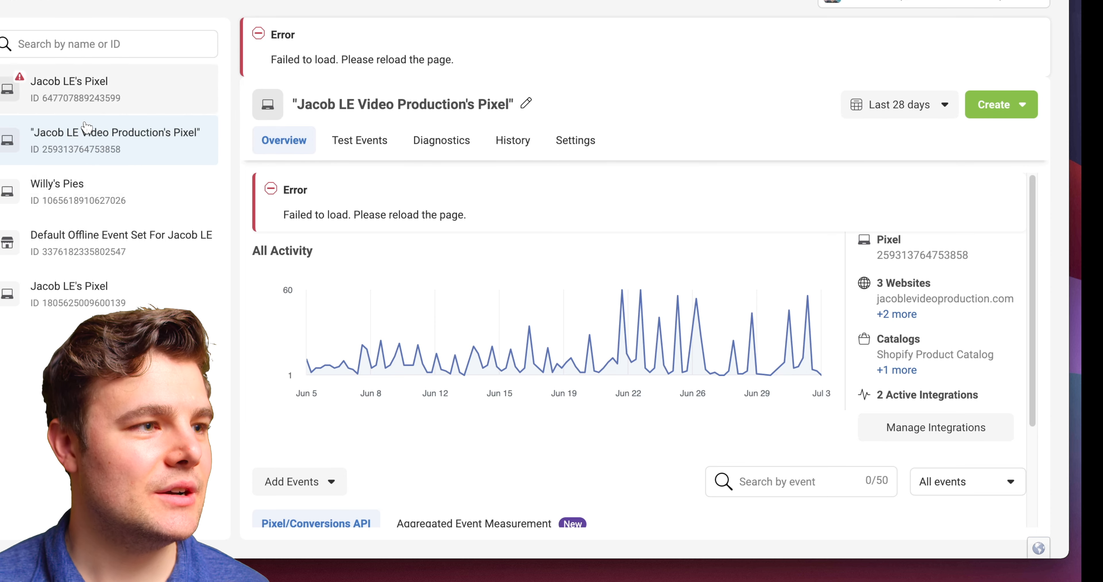
Start the pixel's Conversions API partner integration with WordPress and go through its plugin installation and Facebook connection instructions
click(555, 148)
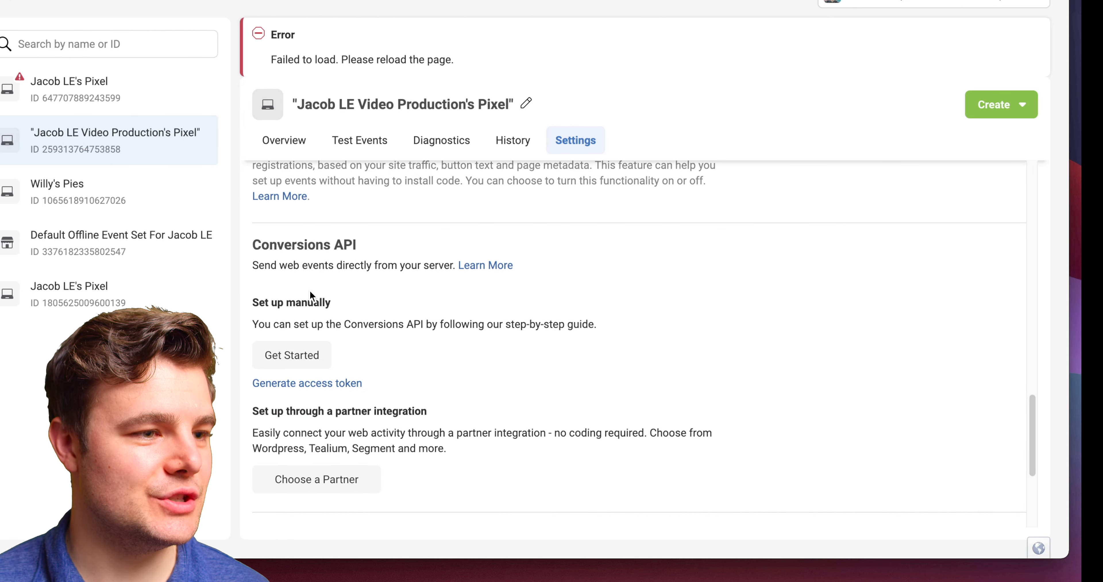
click(325, 490)
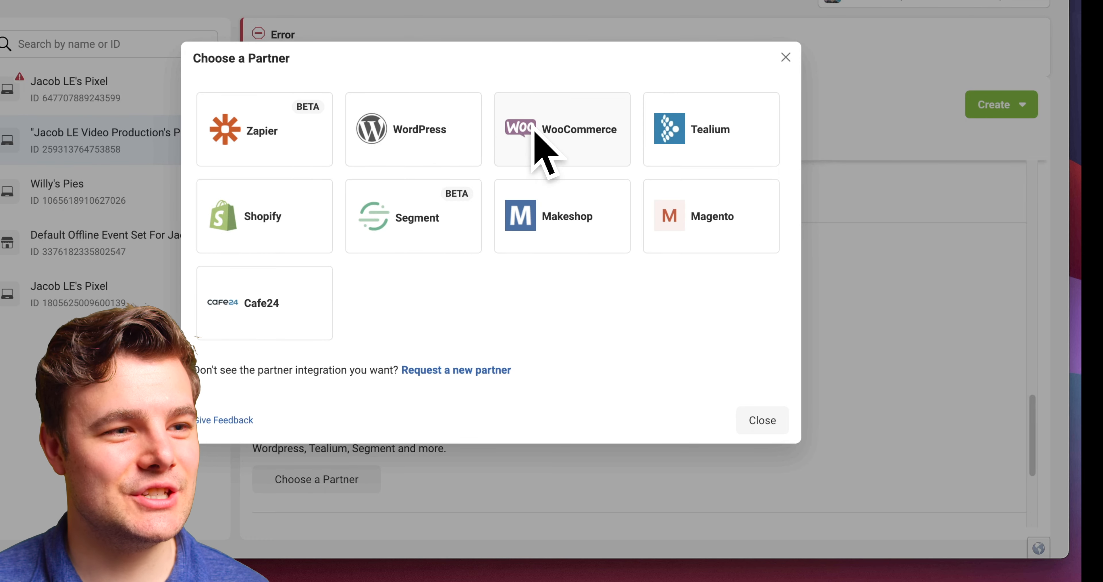
click(387, 152)
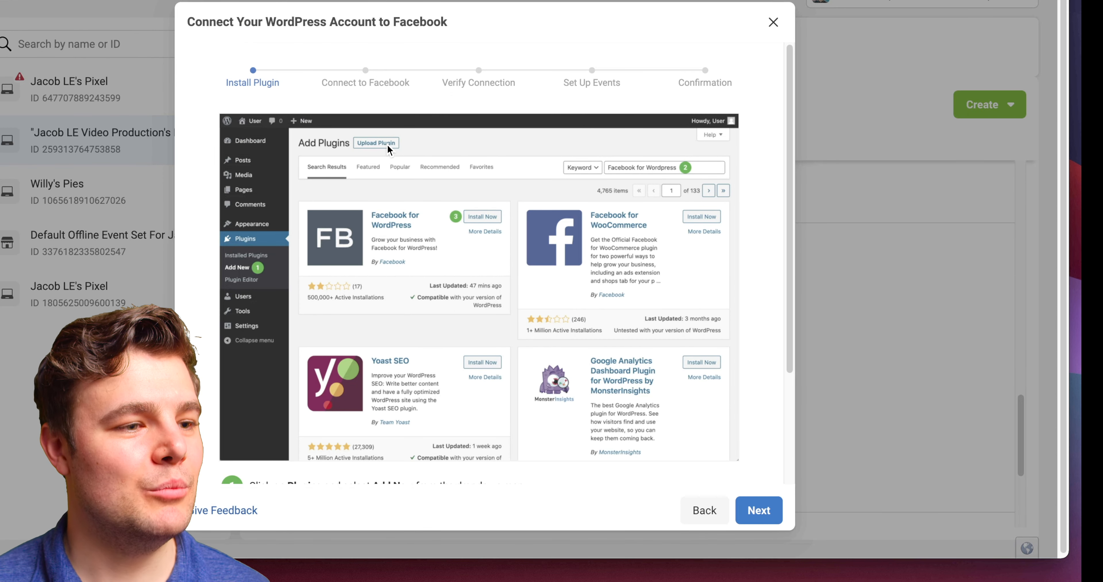
scroll(461, 285, down, 3)
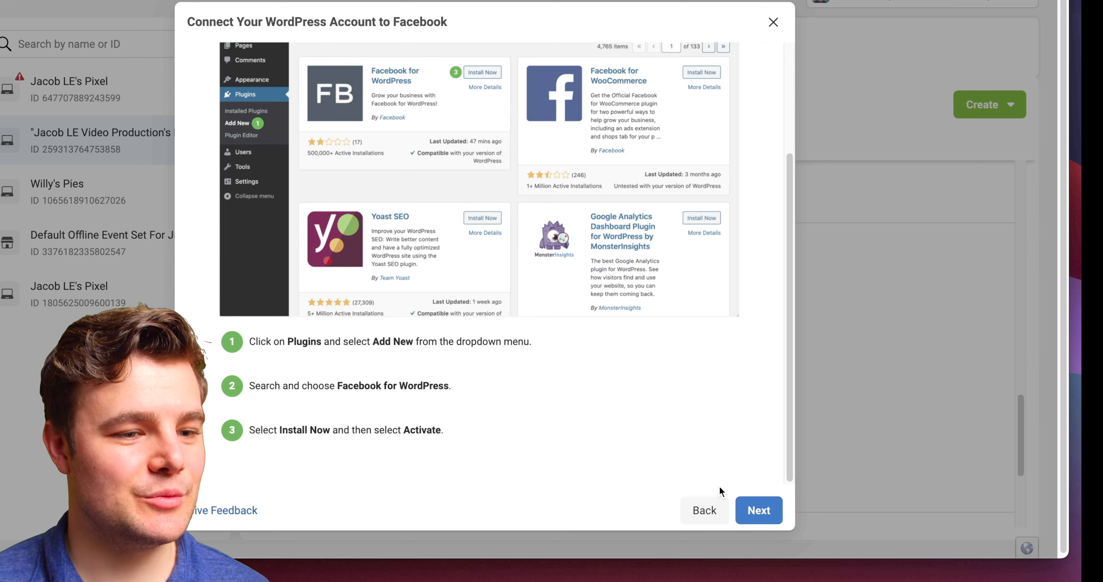
click(757, 509)
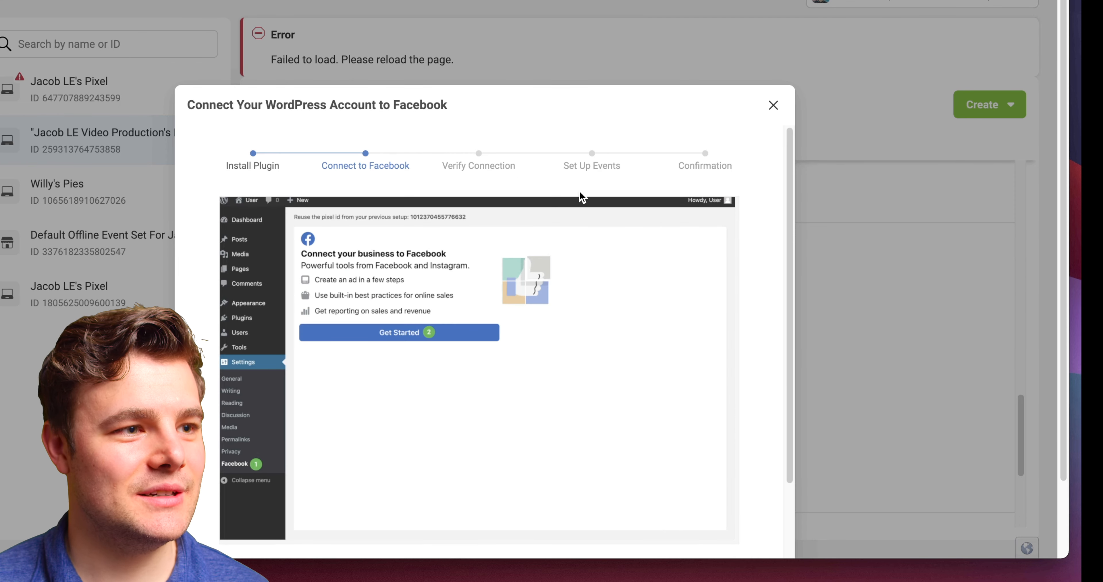
scroll(561, 324, down, 3)
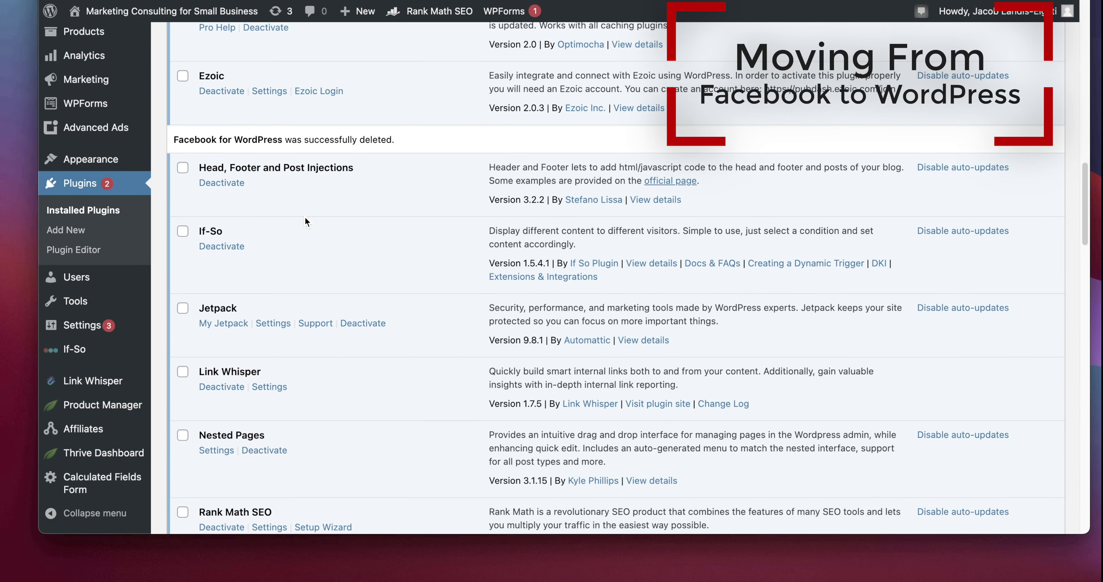
In the WordPress admin, search the plugins available to add for "facebook for wordpress"
scroll(200, 198, up, 10)
scroll(91, 214, down, 3)
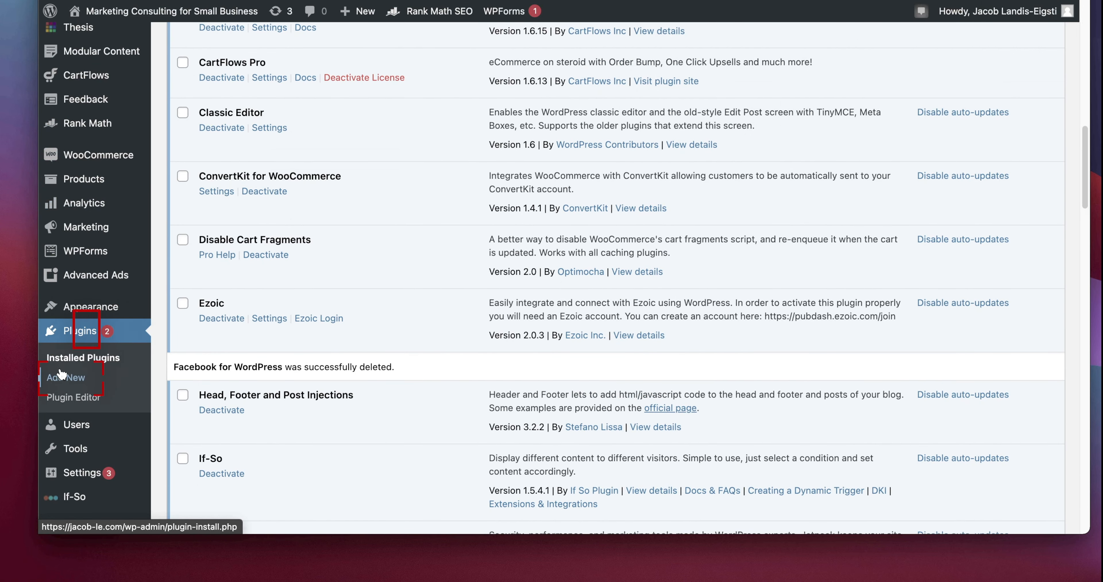
click(61, 385)
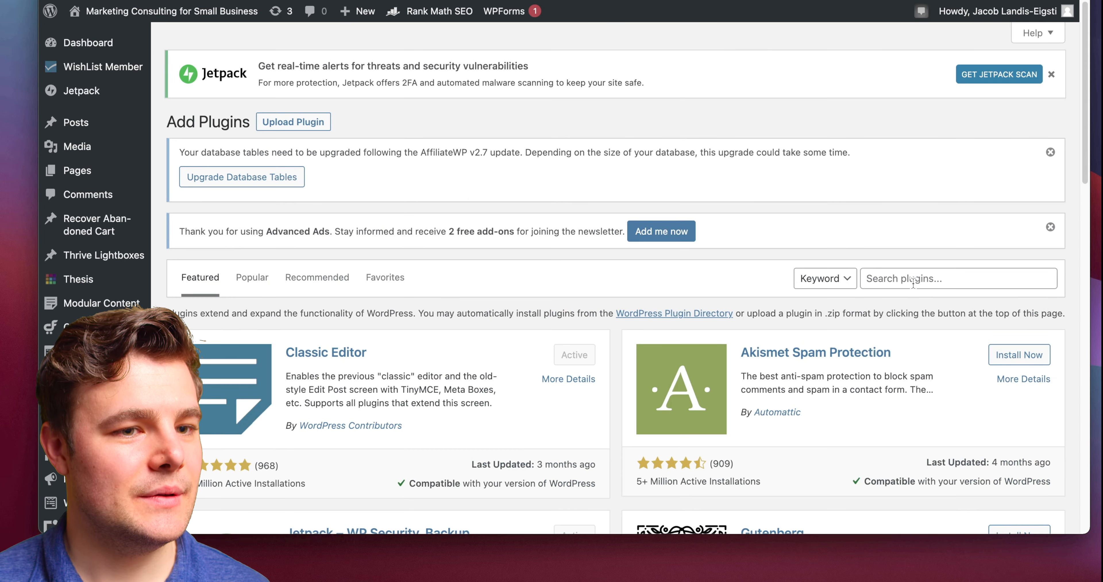
click(913, 283)
text(facebook for wordpress)
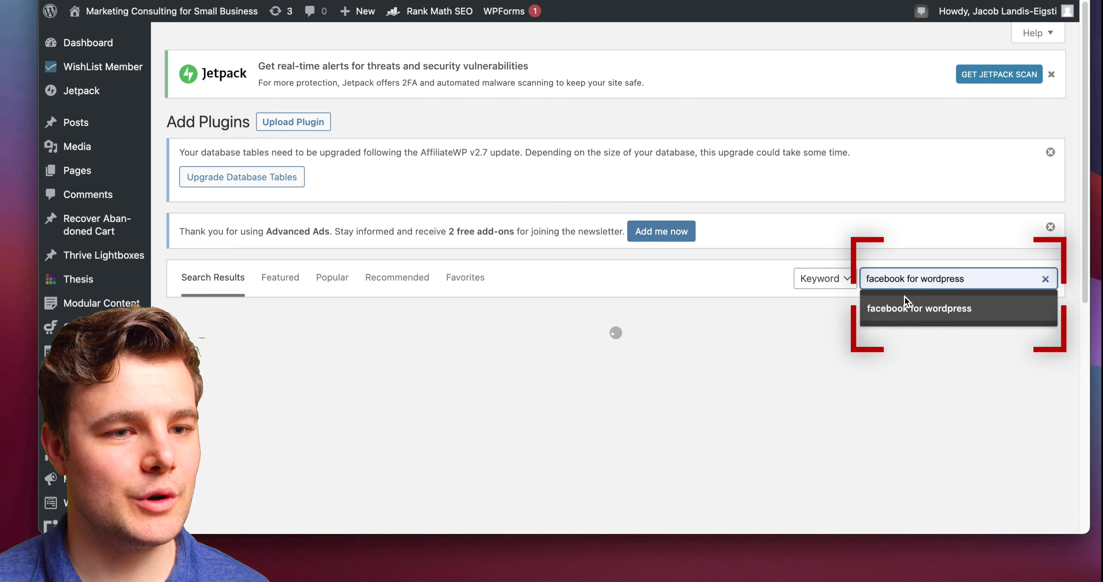
click(907, 305)
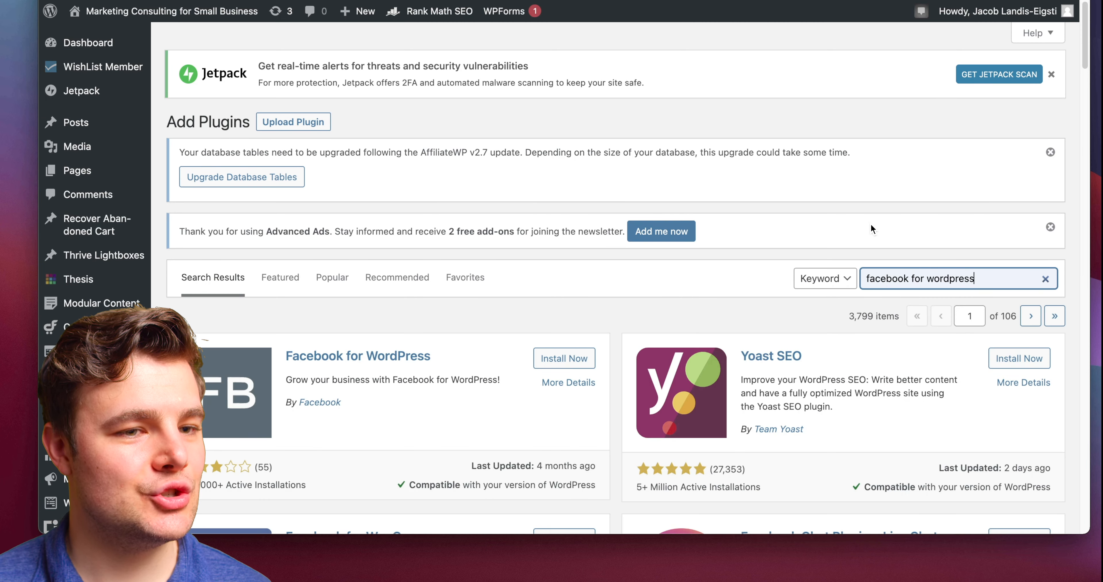
Install and activate the Facebook for WordPress plugin and open its settings
click(556, 364)
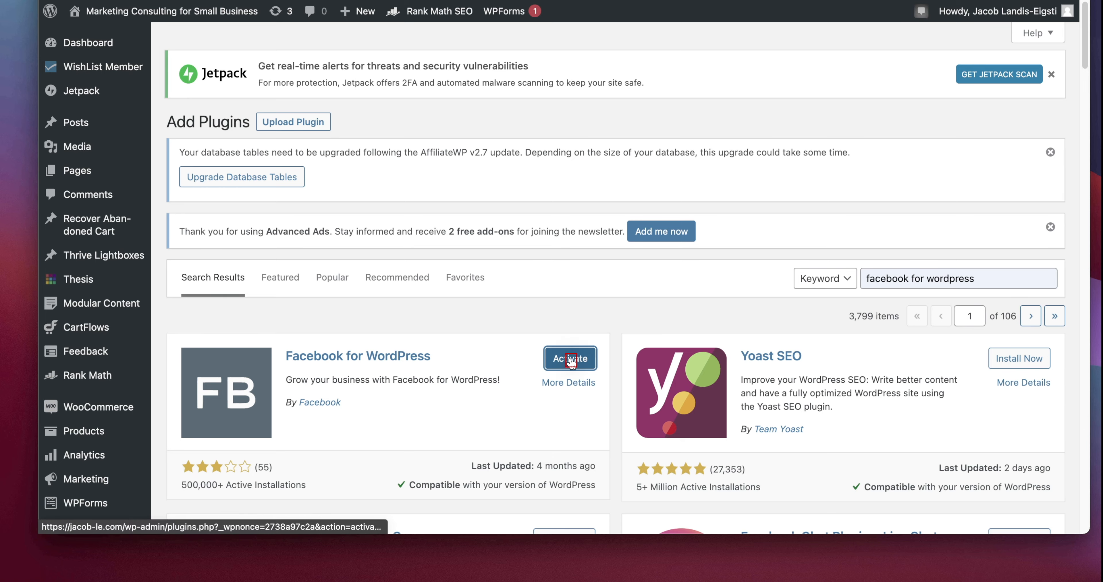
click(571, 360)
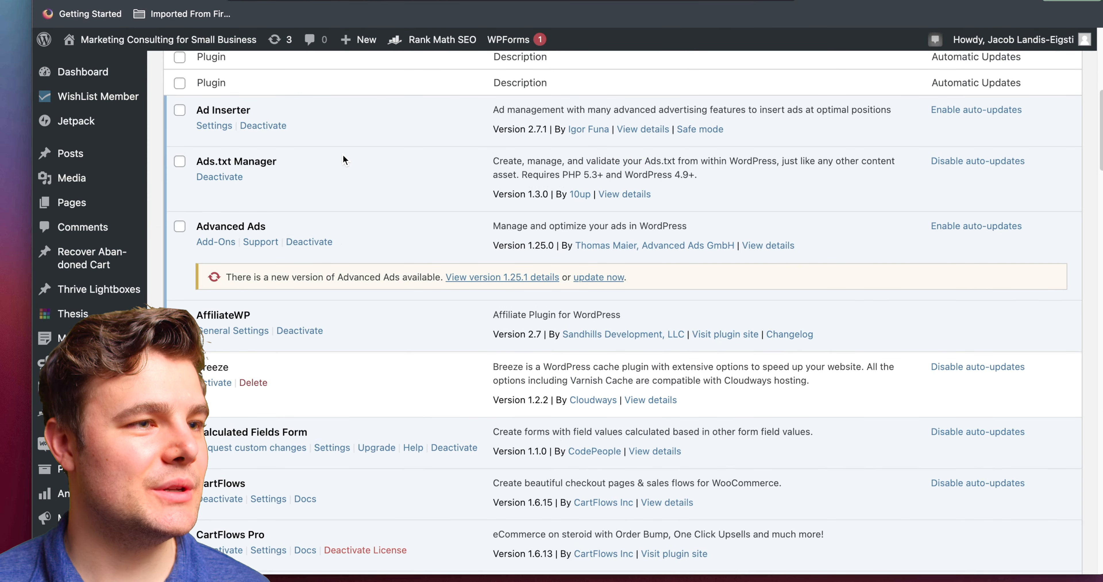
scroll(359, 199, down, 10)
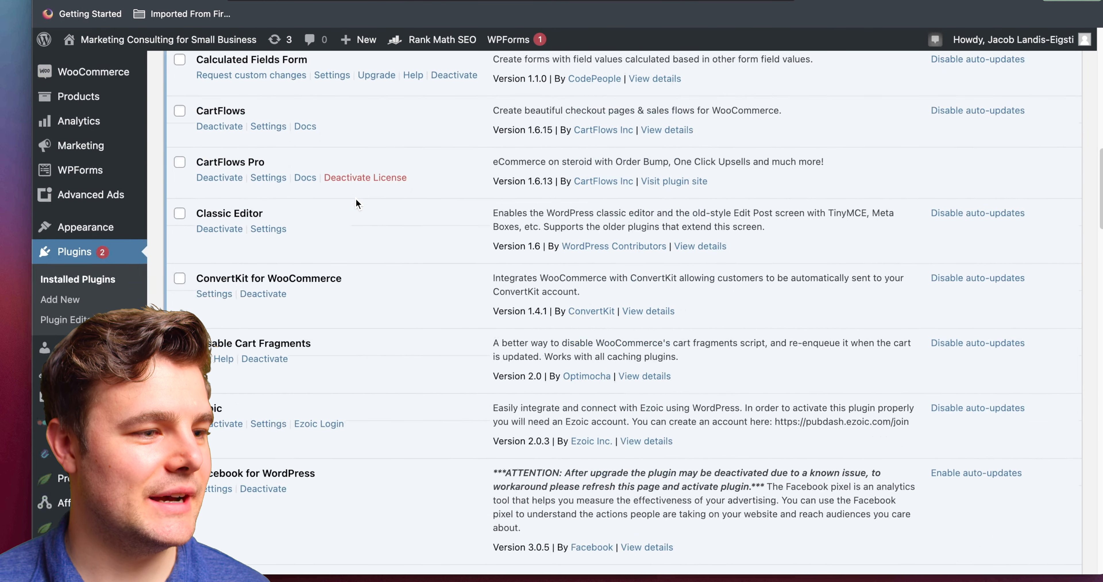
scroll(355, 198, down, 1)
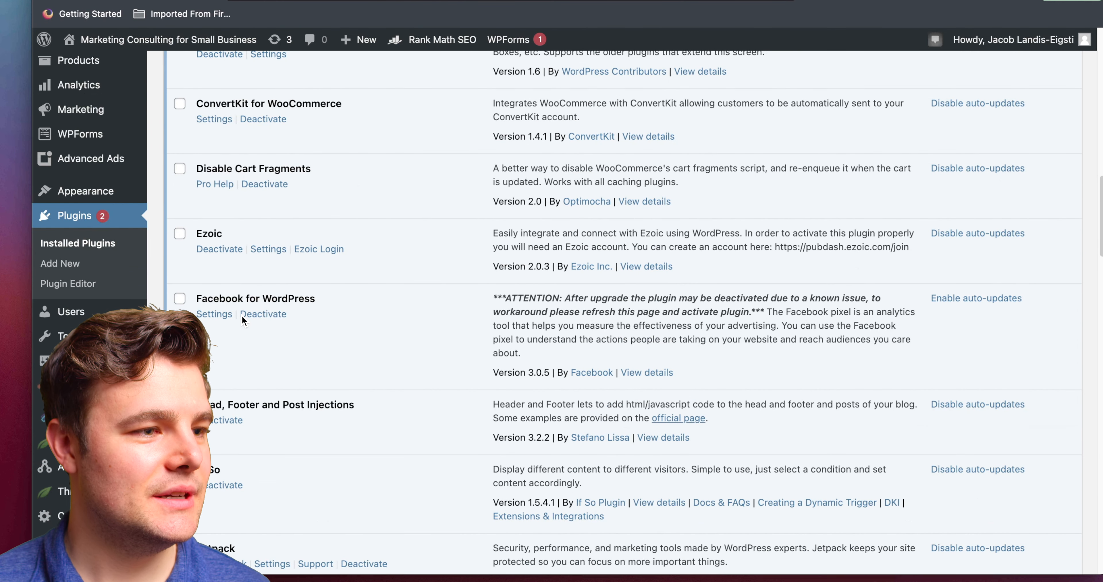
click(214, 314)
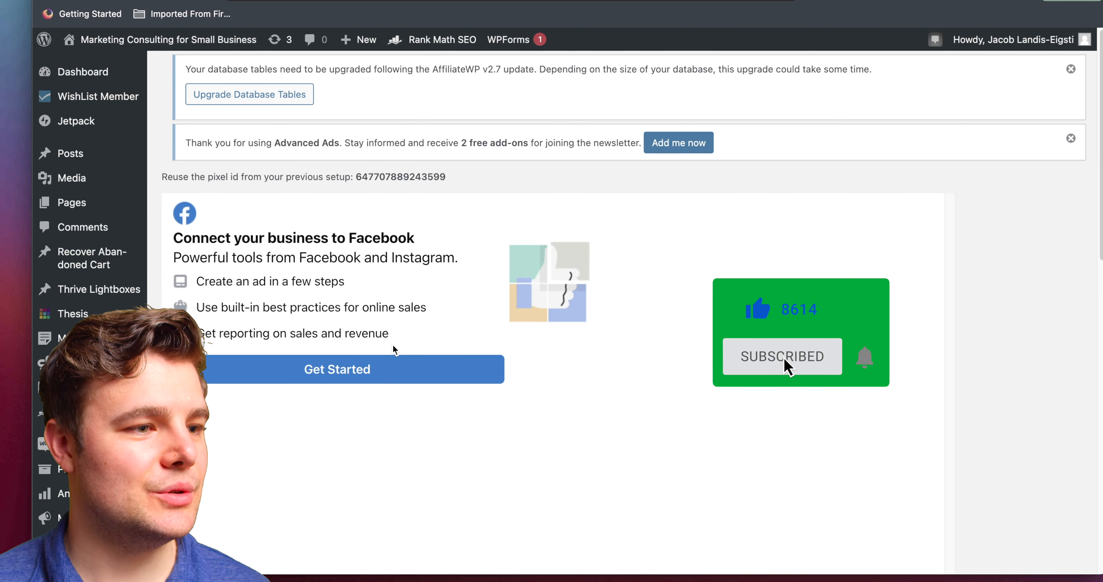
Start connecting the WordPress site to Facebook with the previously linked account and continue to the connection settings
click(394, 371)
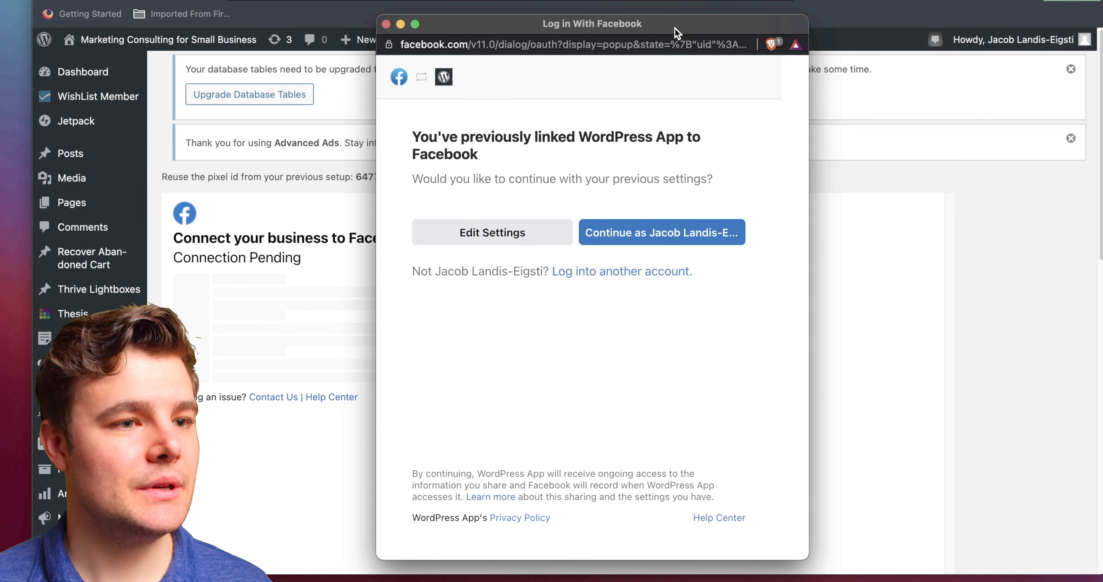
click(623, 239)
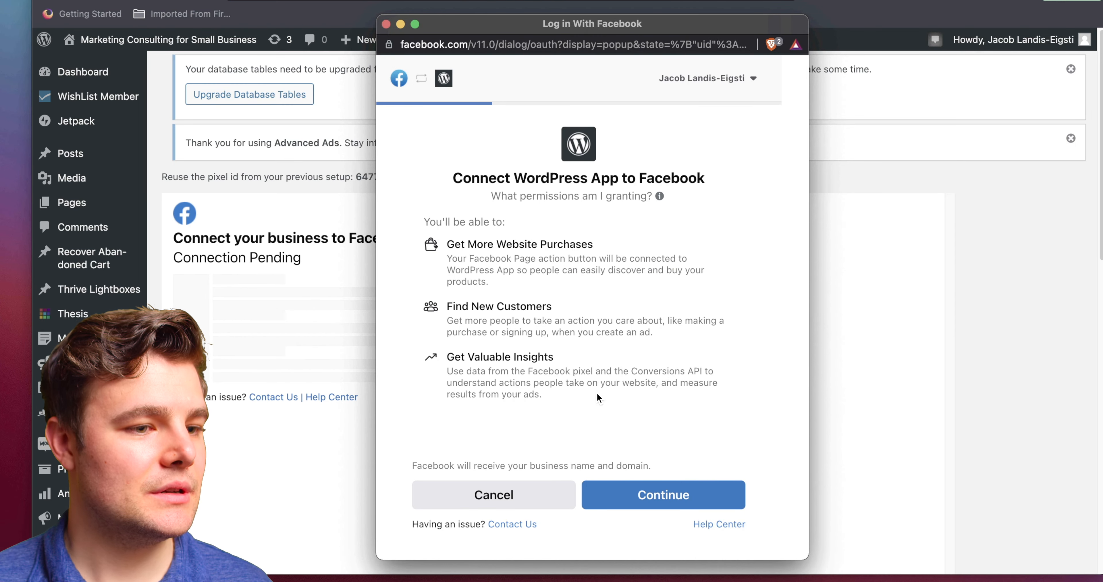
click(657, 495)
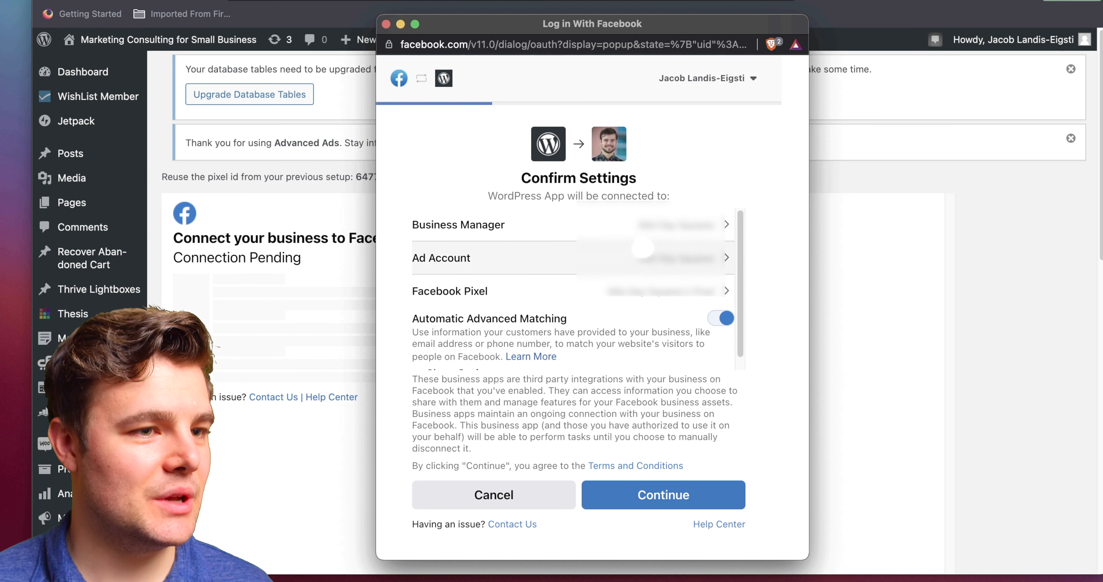
Select the site's own Business Manager and the first eligible ad account for the WordPress connection
click(668, 236)
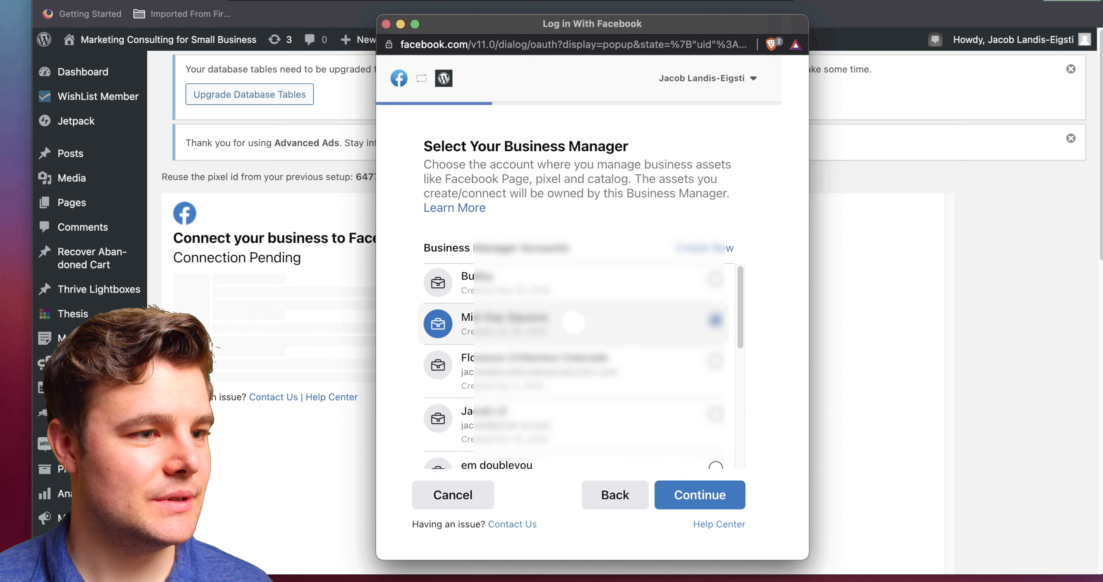
scroll(574, 321, down, 2)
scroll(574, 321, down, 5)
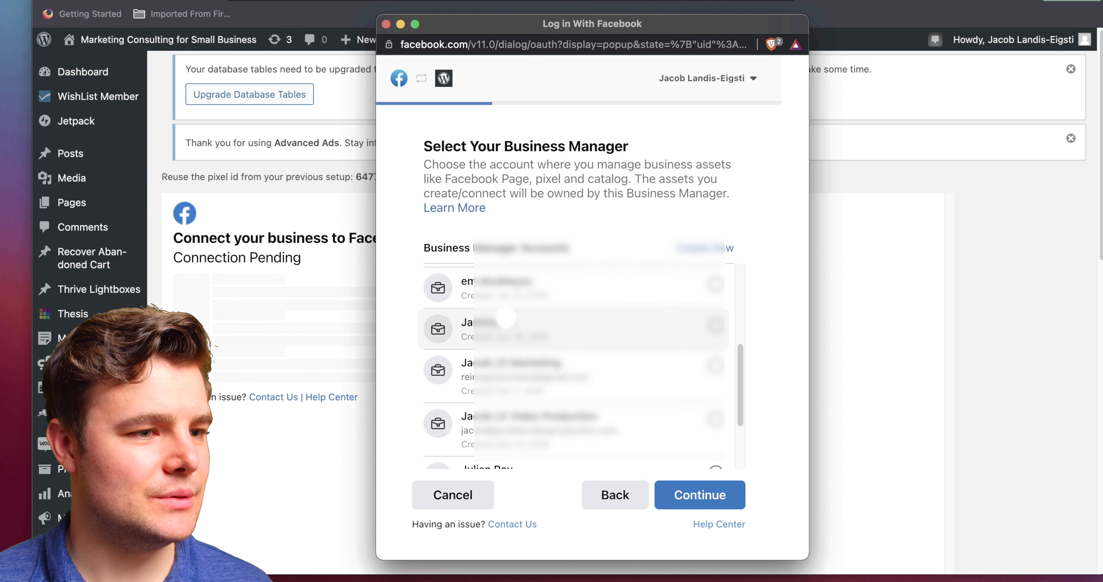
scroll(543, 340, up, 2)
click(561, 309)
click(700, 494)
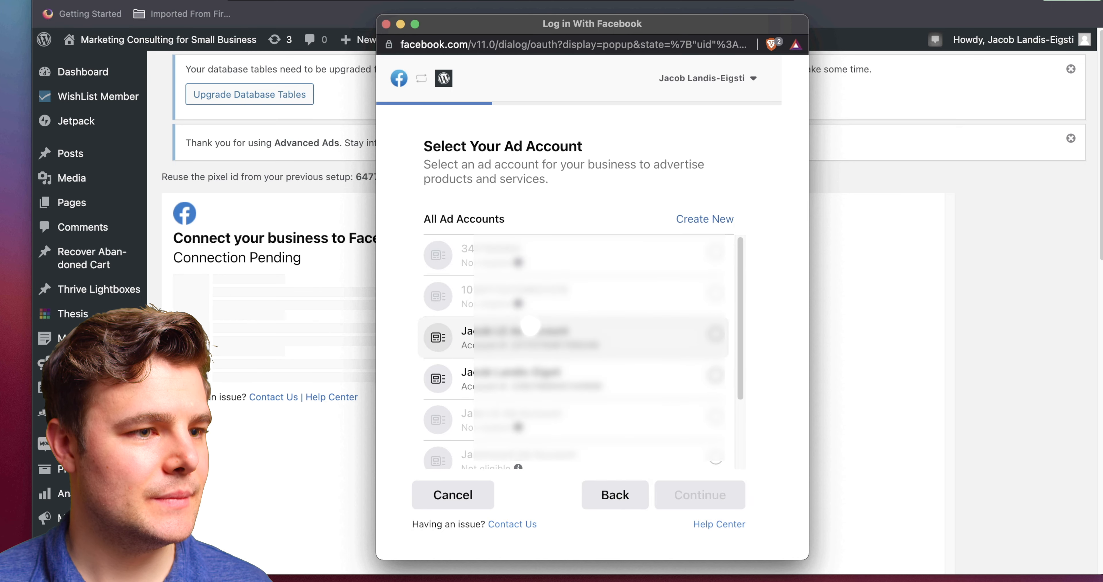
click(531, 332)
click(723, 499)
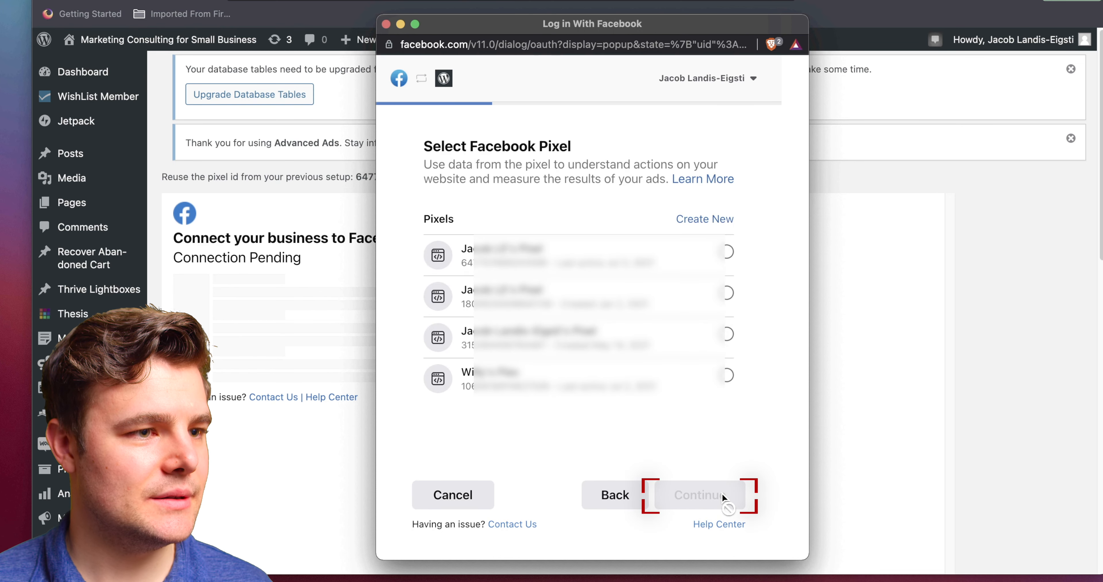
Select the first listed Facebook pixel and enable matching for Gender, City, State, ZIP Code and Country, Phone Number, Date of Birth and External Id
click(726, 256)
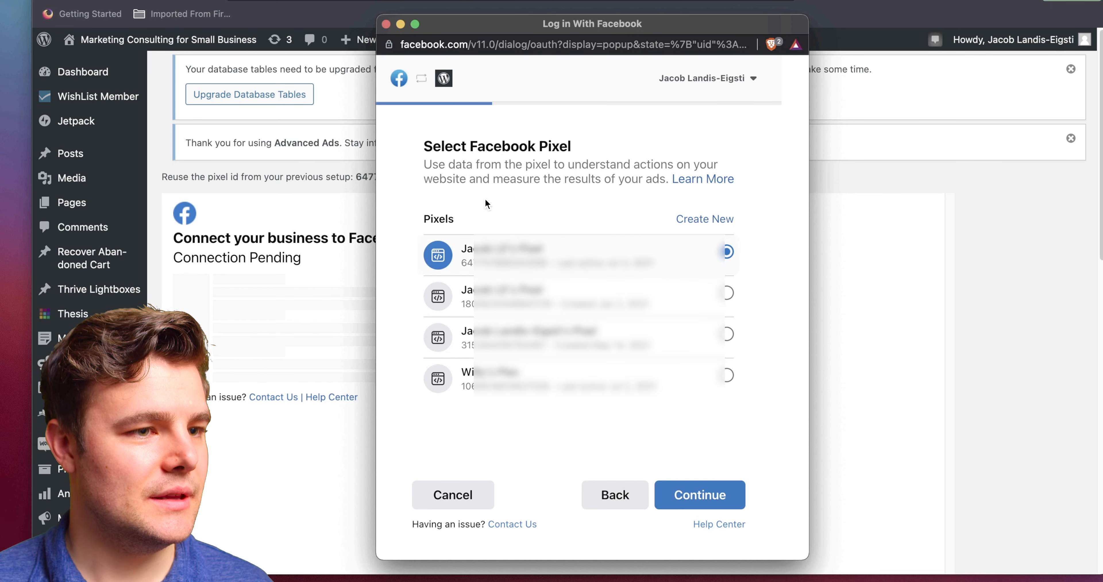
click(699, 496)
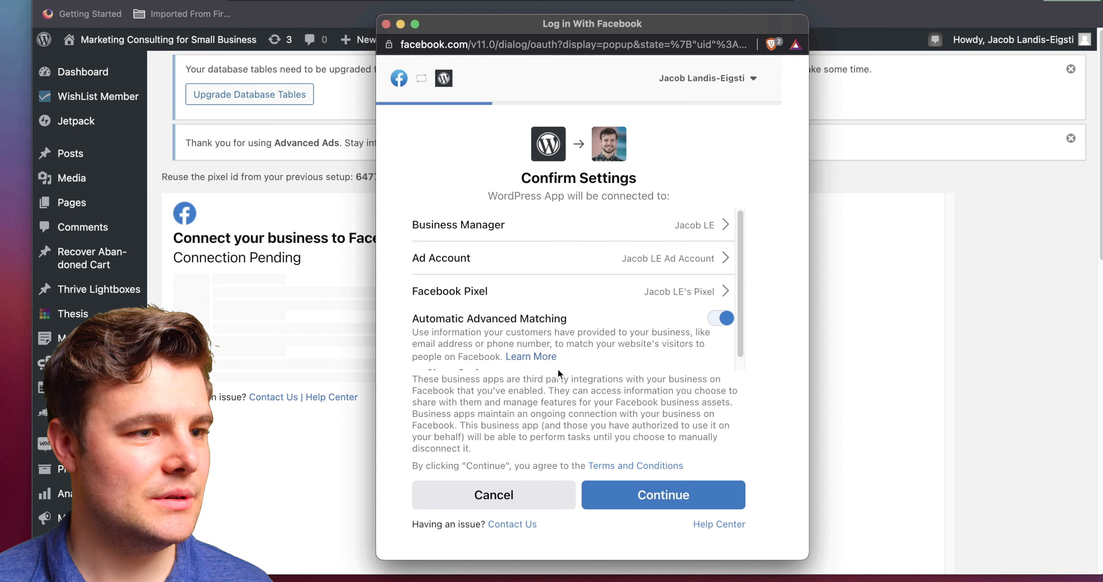
scroll(510, 317, down, 1)
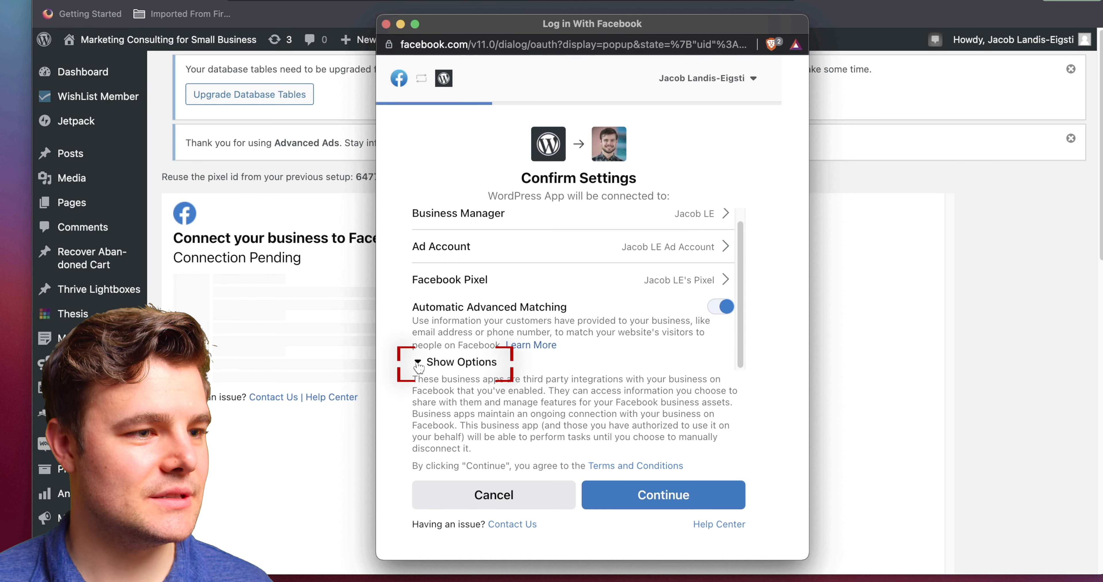
click(426, 364)
scroll(483, 330, down, 5)
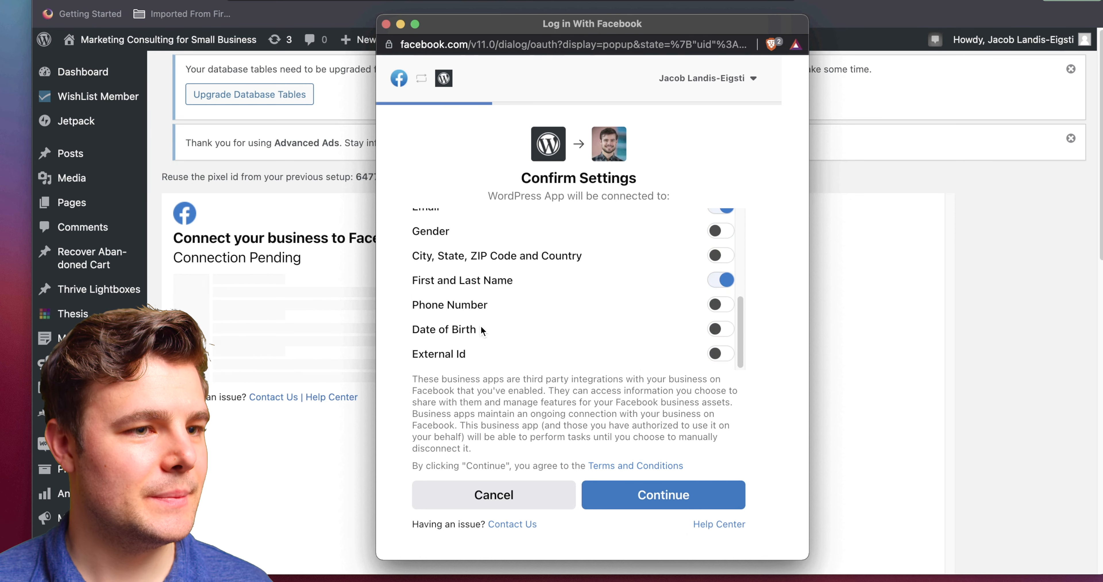
click(726, 233)
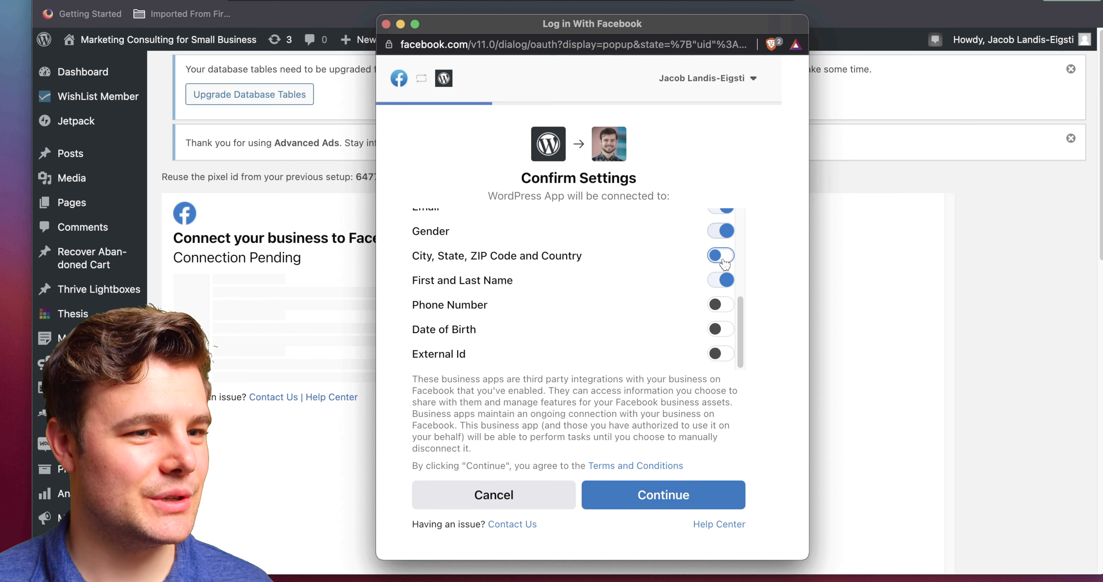
click(724, 256)
click(724, 306)
click(723, 330)
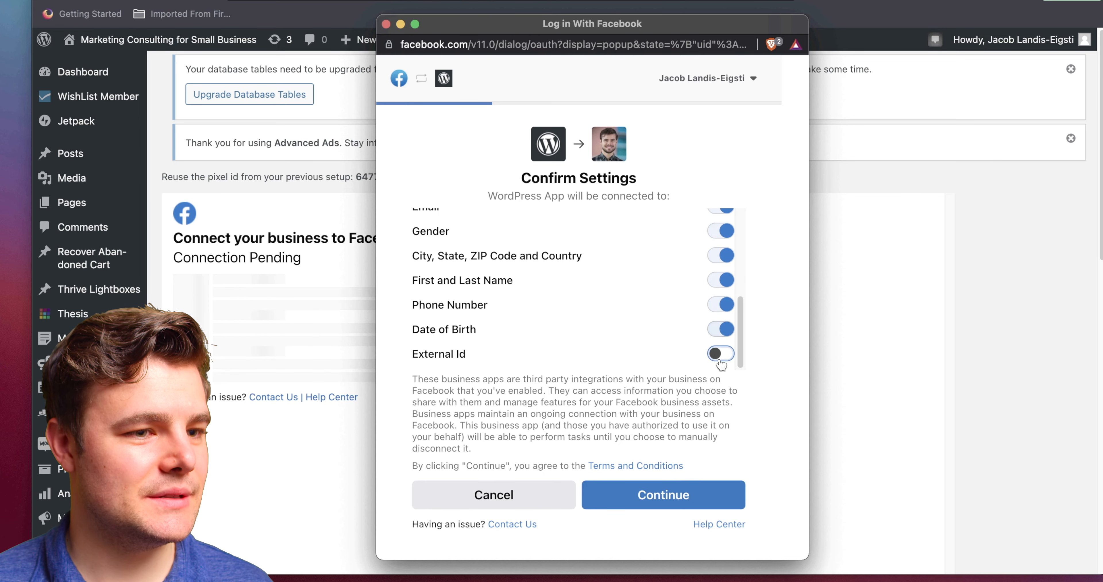
Confirm the connection settings, accept the WordPress App permissions and finish the Facebook connection
click(685, 498)
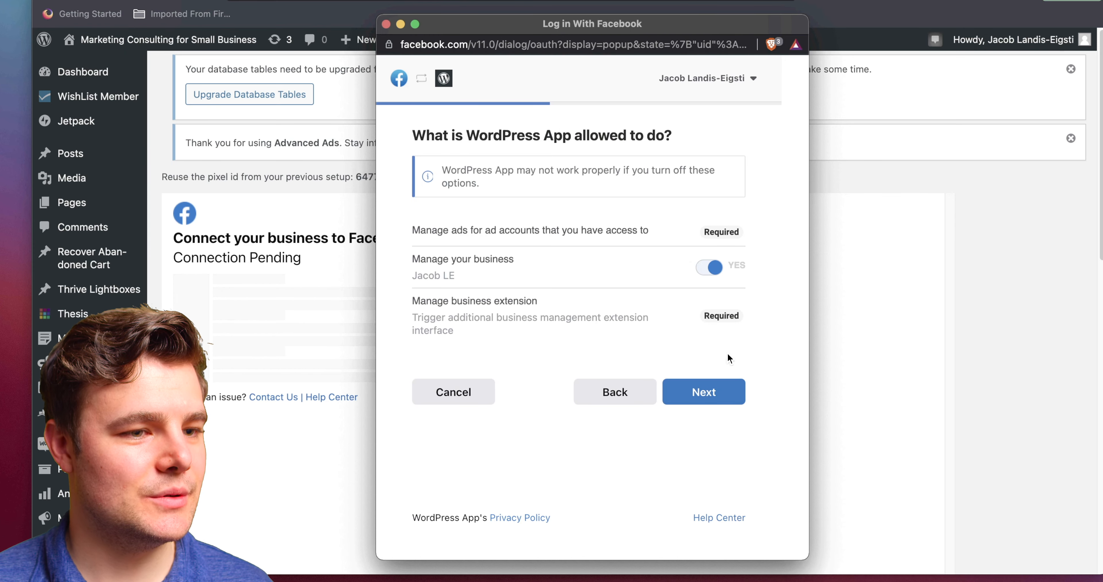
click(716, 392)
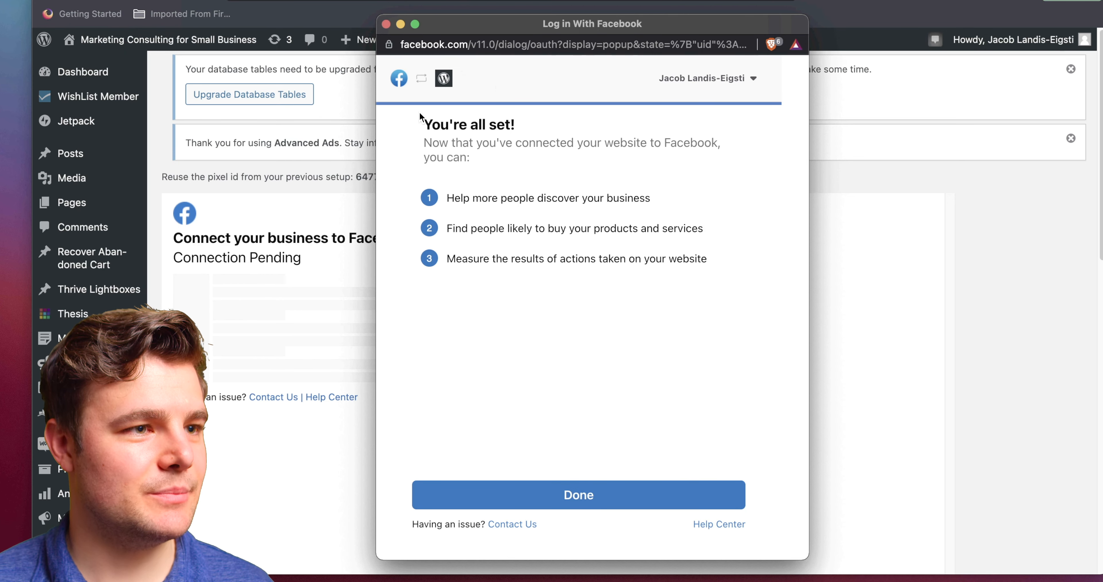
click(533, 501)
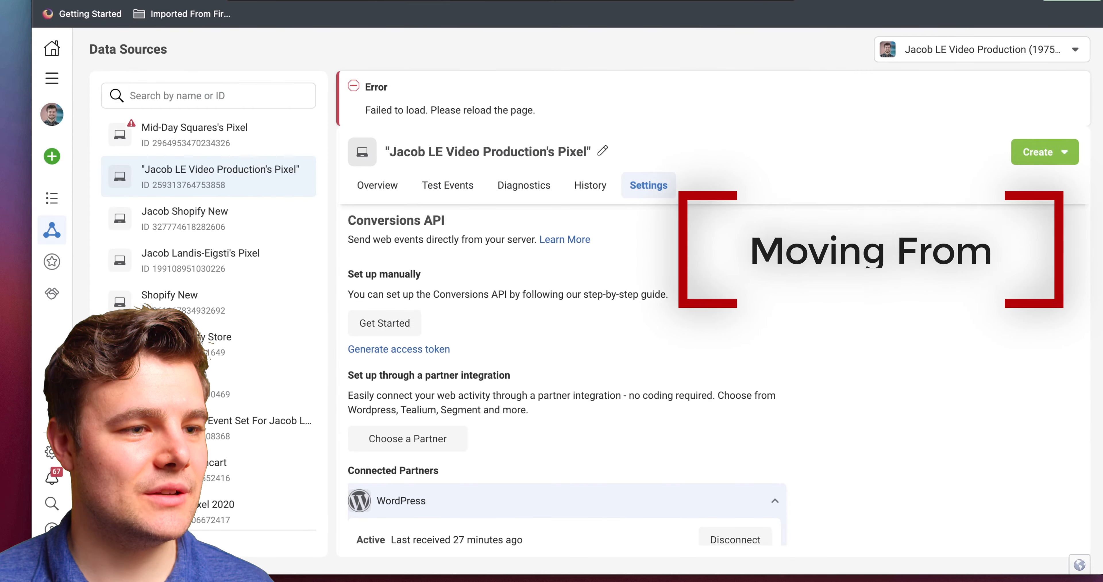
In Events Manager, check the WordPress connection status under the video production pixel's Conversions API connected partners
scroll(592, 234, down, 1)
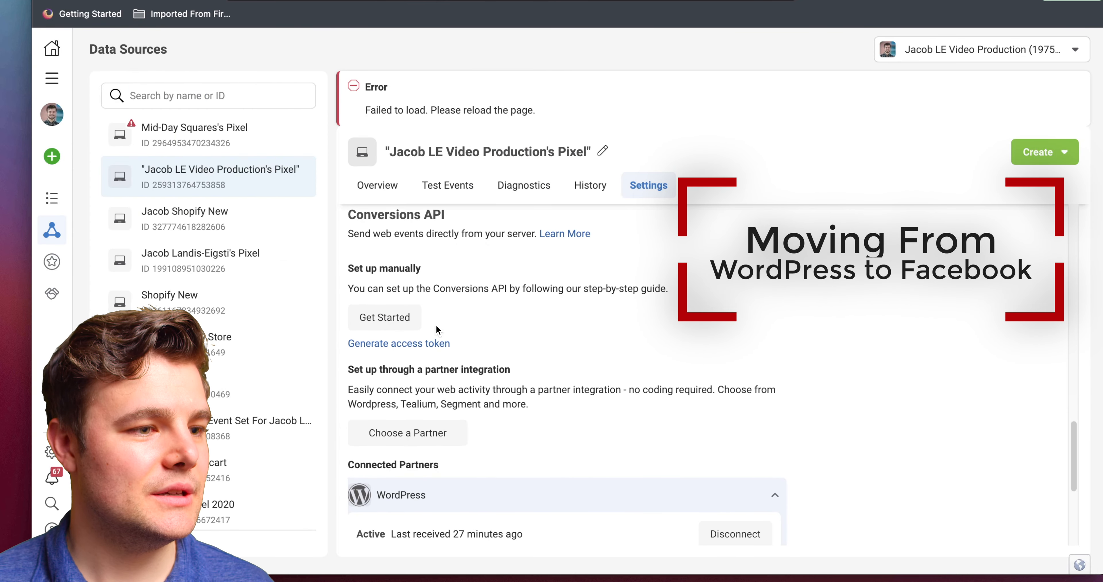
scroll(433, 368, down, 5)
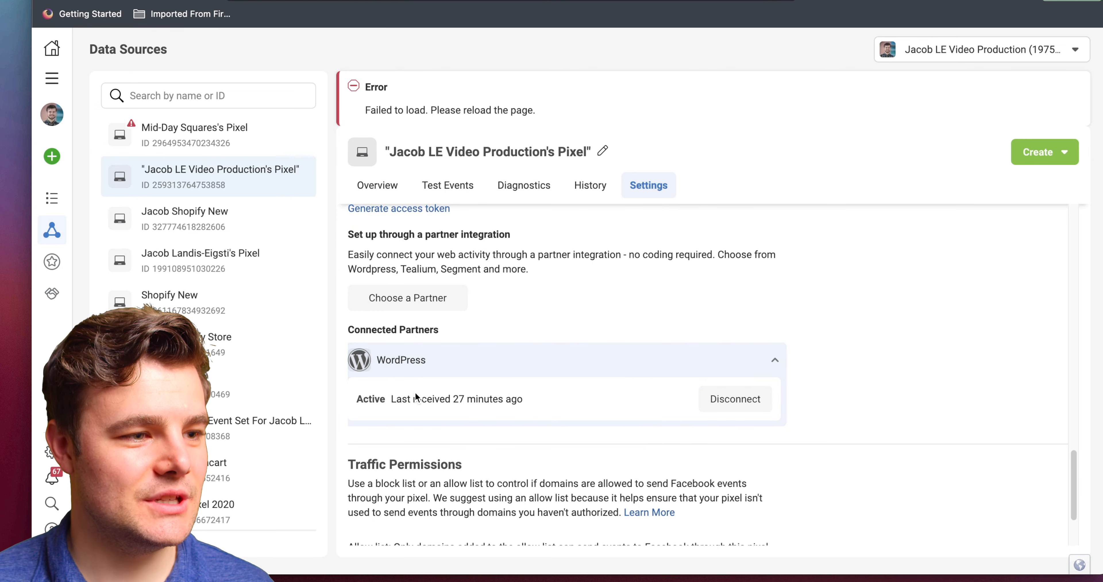
scroll(441, 394, down, 1)
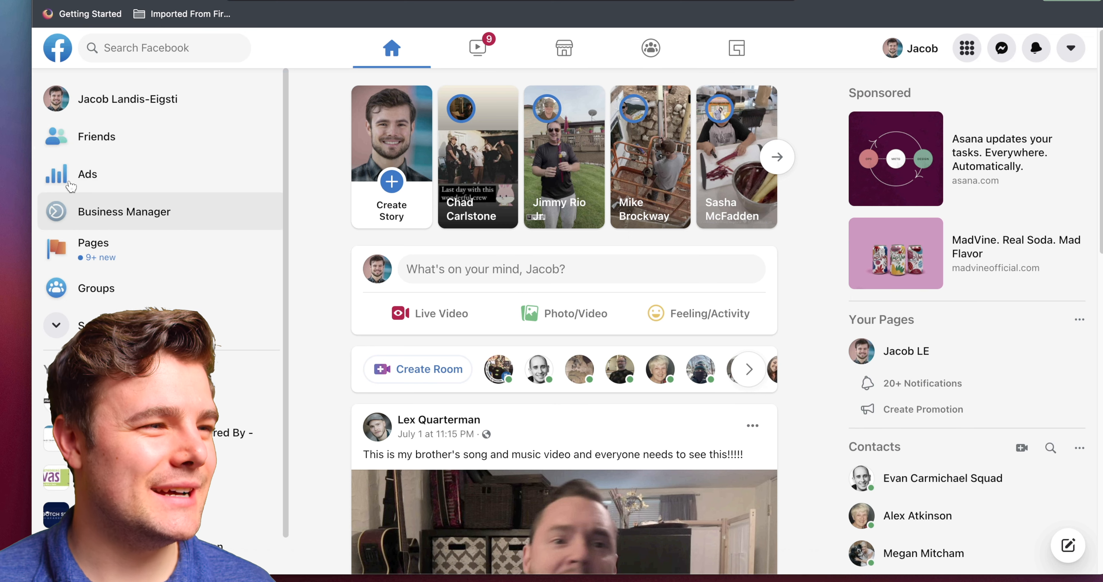
From the Facebook home page, open Business Manager and go to its Business Settings
click(130, 213)
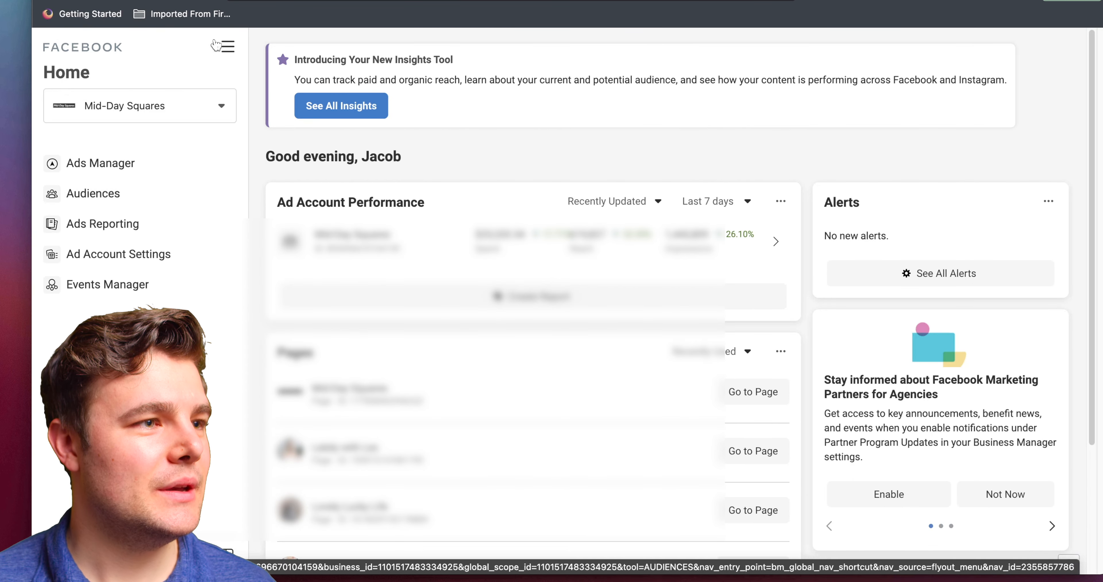
click(221, 52)
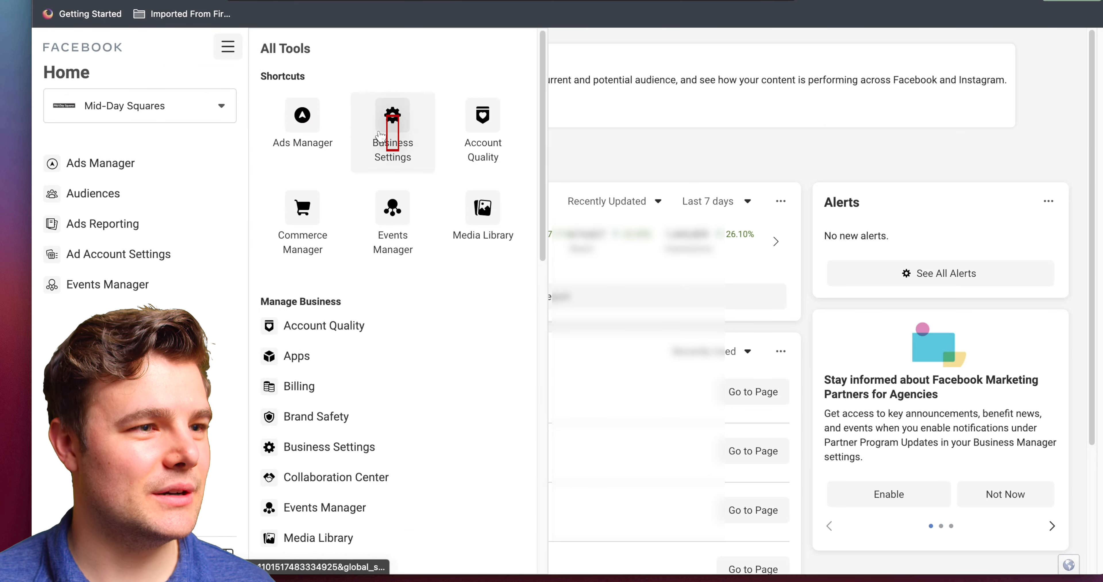
click(384, 122)
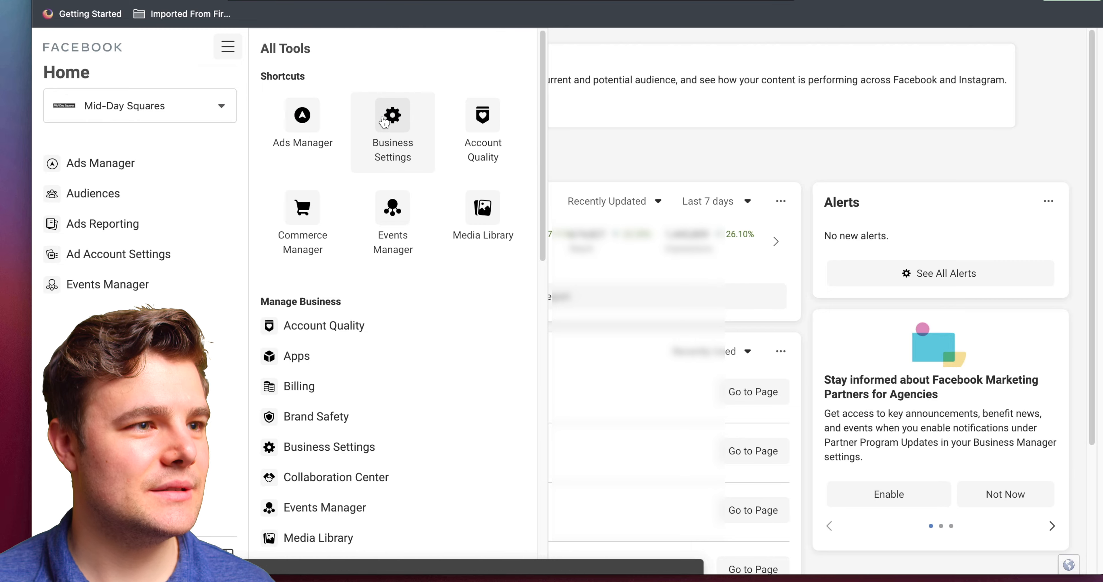
Find the video production pixel among the business's data sources and open it in Events Manager
scroll(144, 187, down, 6)
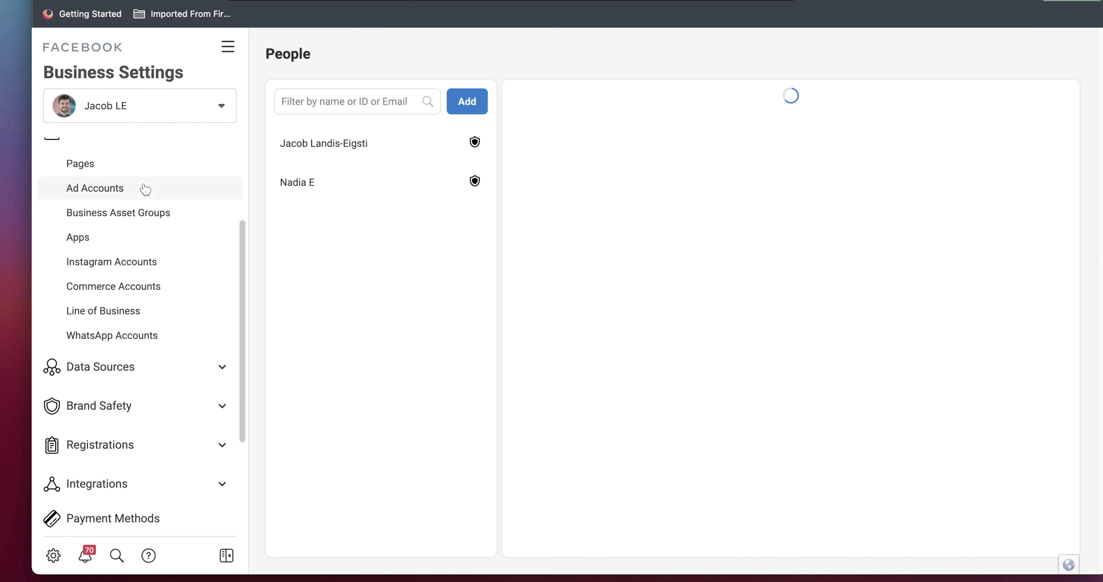
click(109, 256)
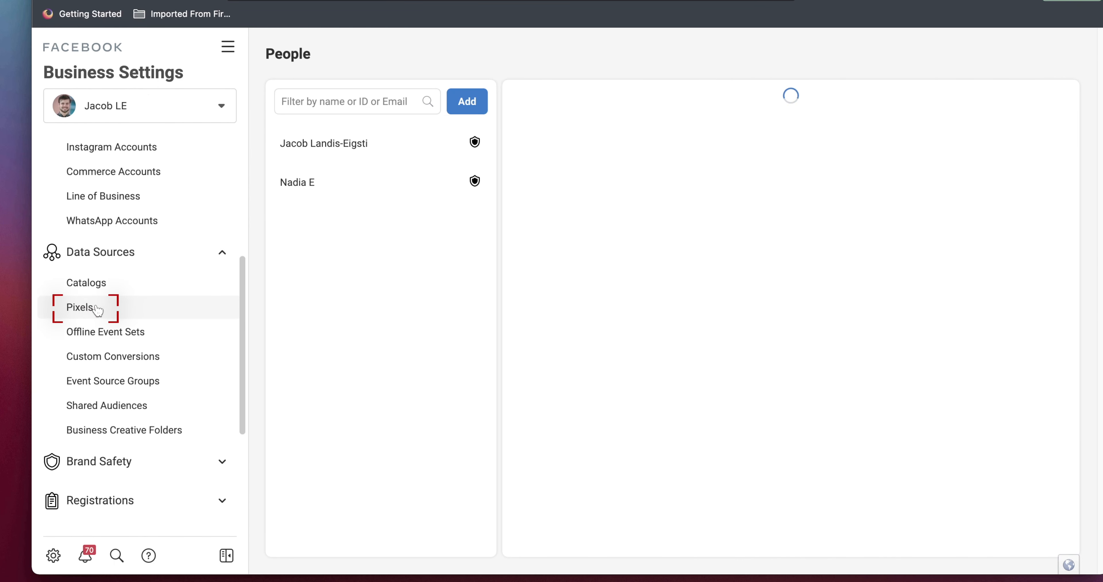
click(112, 305)
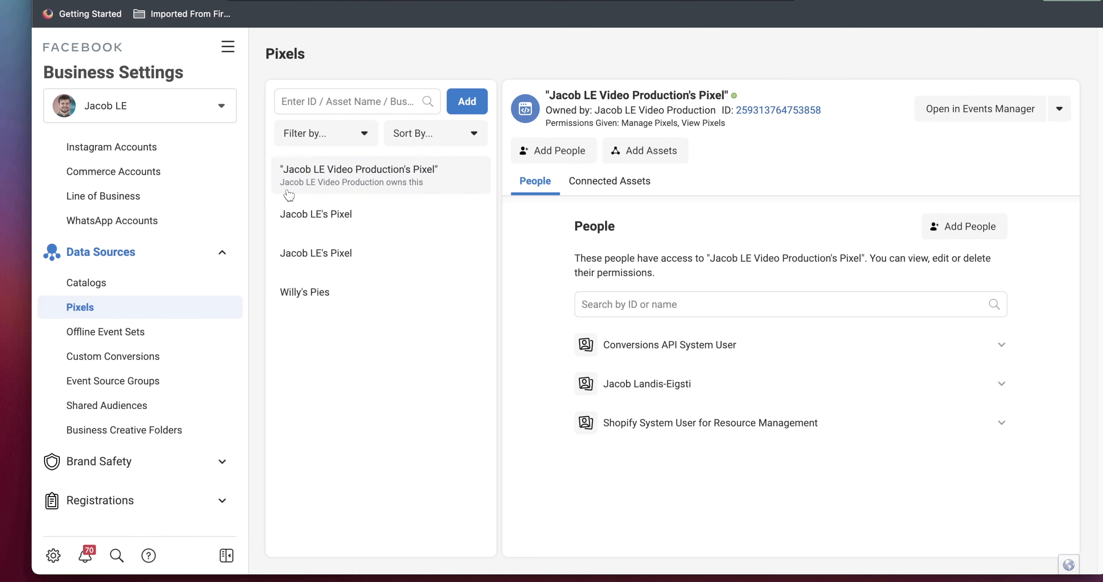
click(980, 110)
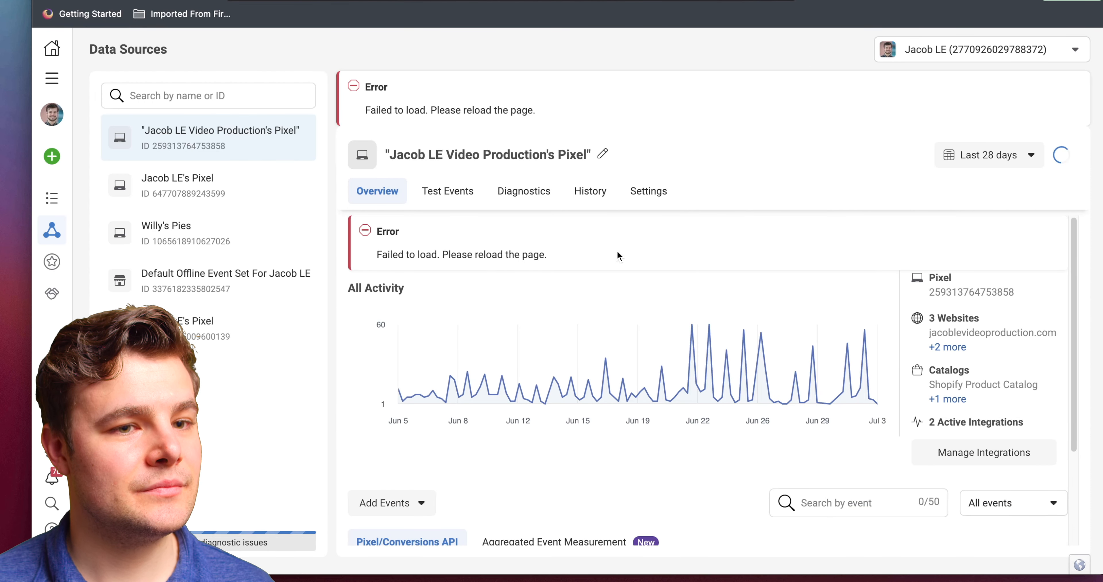
In the pixel's settings, start a Conversions API partner integration with WooCommerce and continue past the plugin download stage
scroll(617, 255, down, 3)
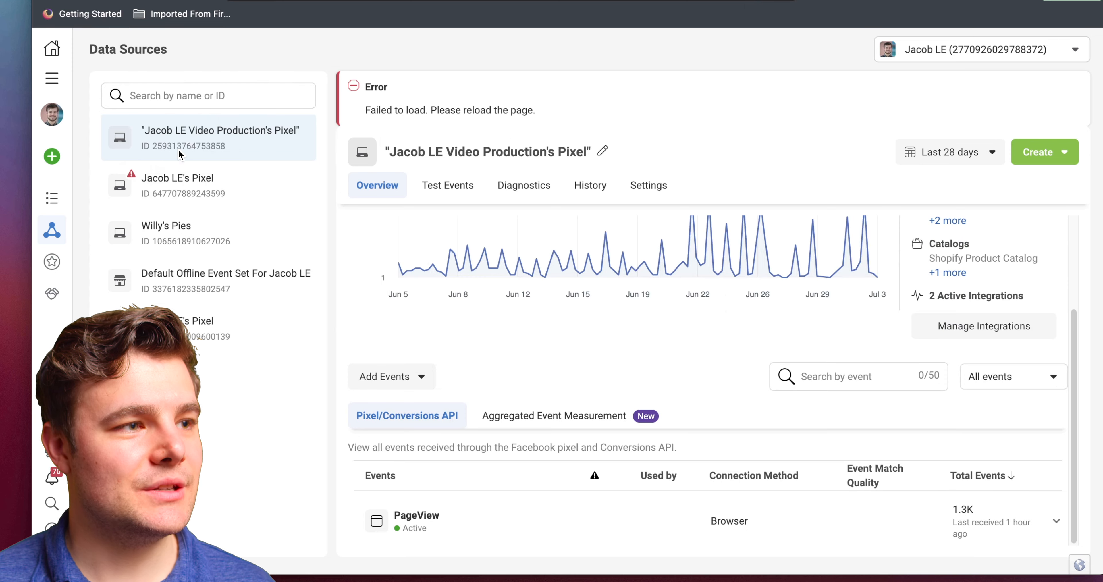
click(660, 188)
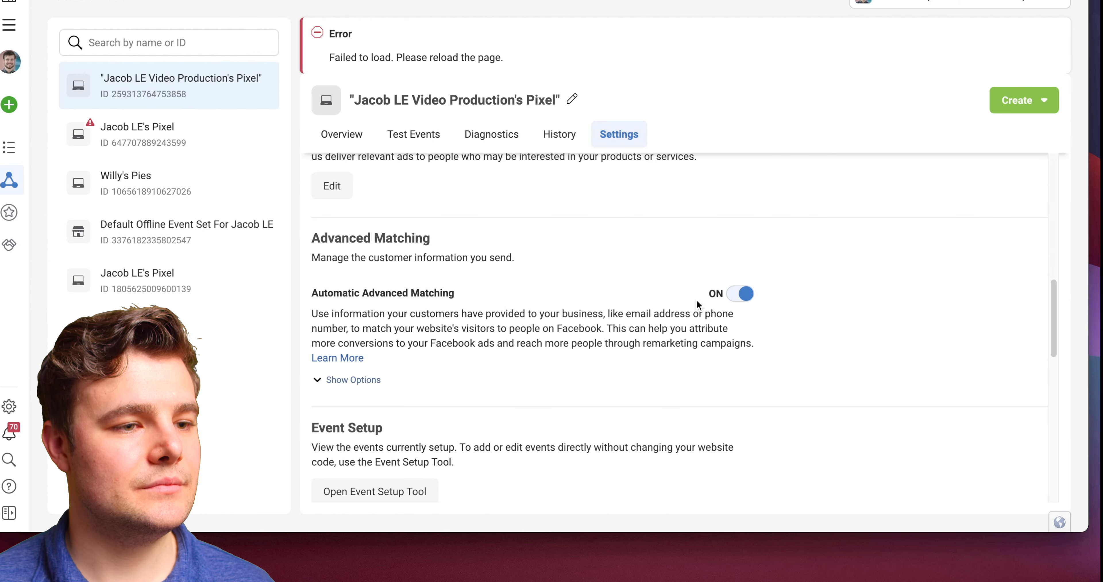
scroll(724, 351, down, 5)
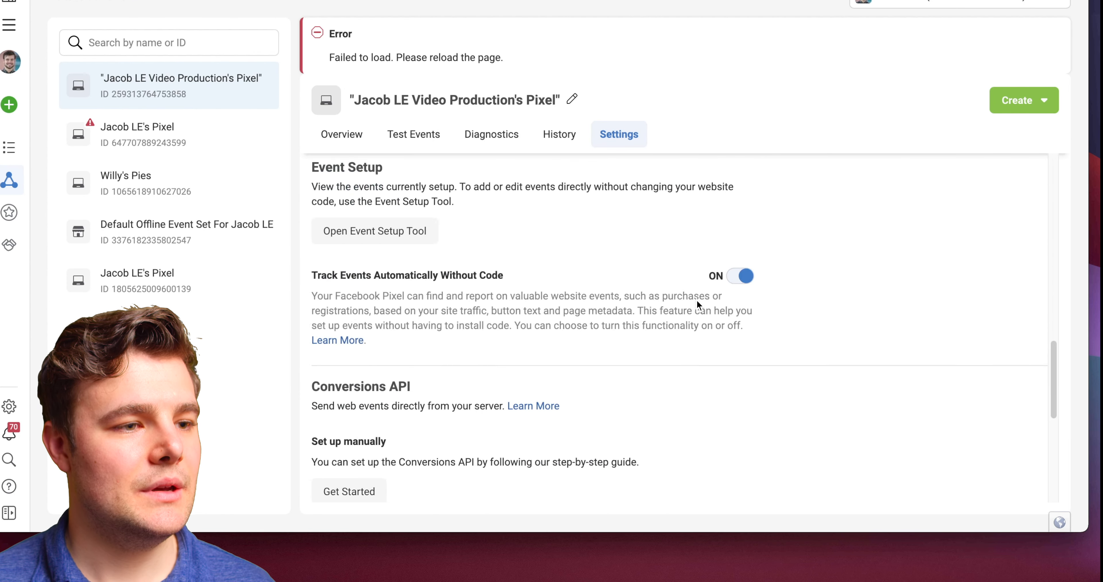
scroll(696, 299, down, 5)
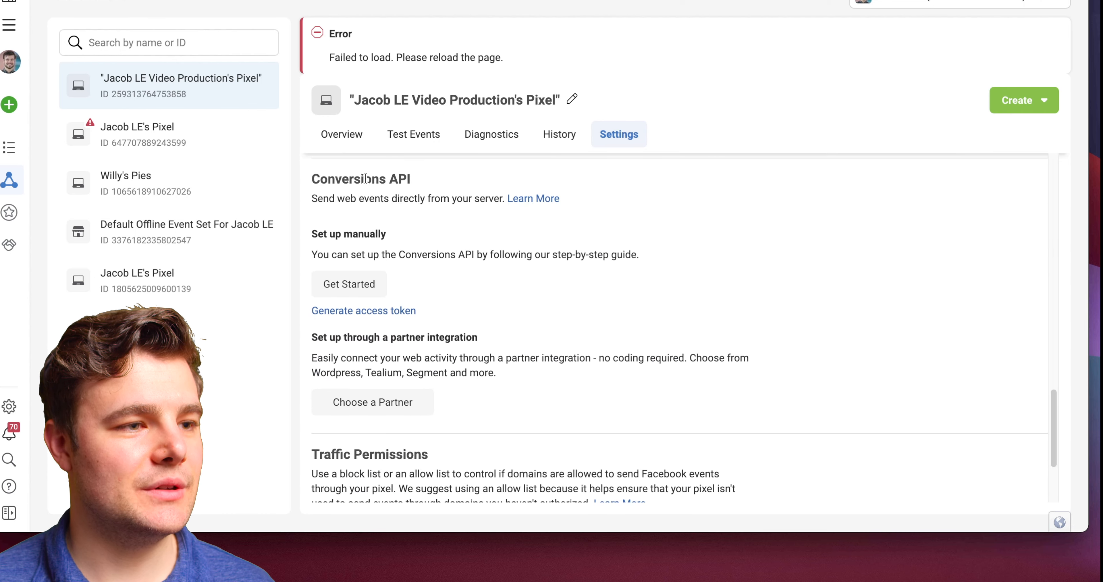
scroll(365, 257, down, 2)
click(366, 335)
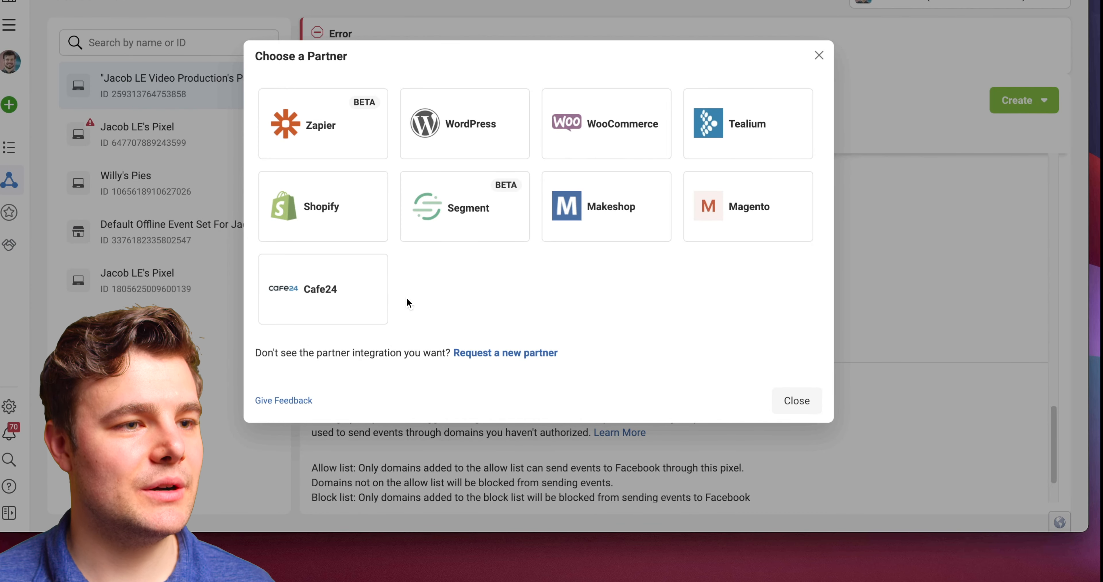
click(629, 120)
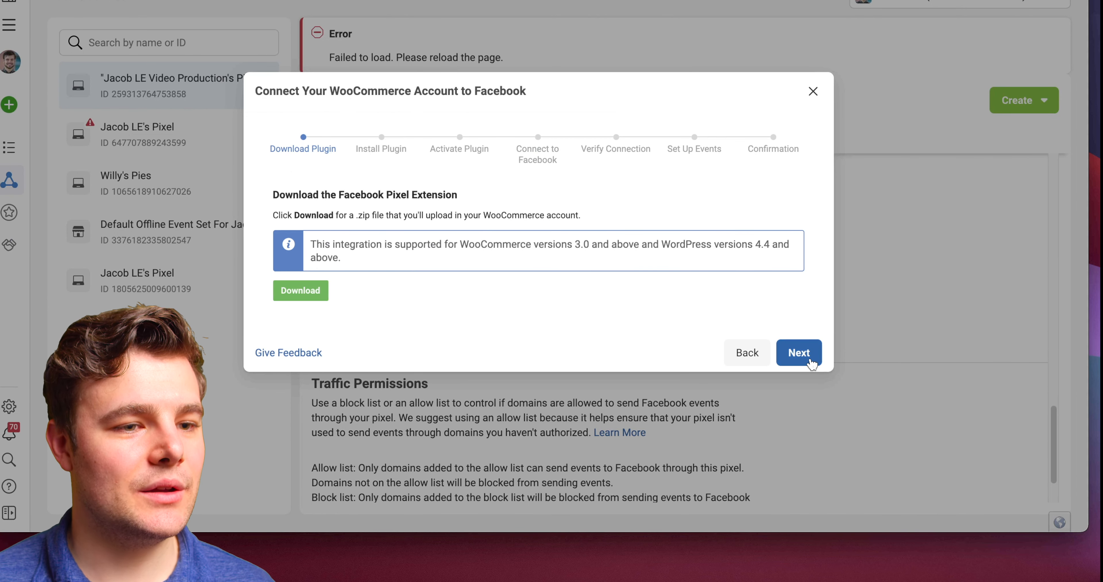
click(799, 353)
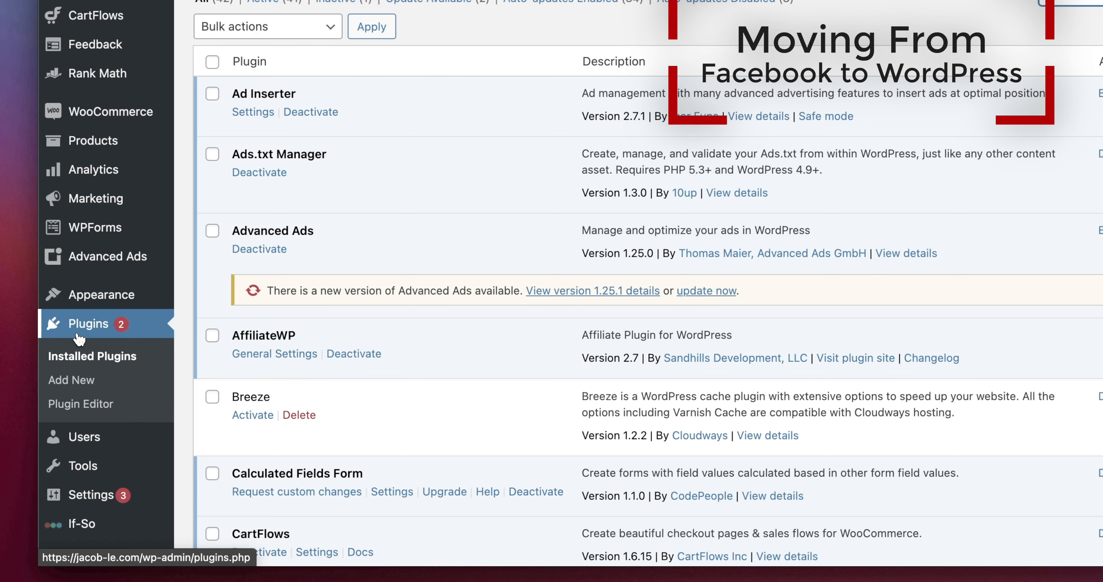
Back in the WordPress admin, search the plugins available to add for "facebook for woocommerce"
click(79, 383)
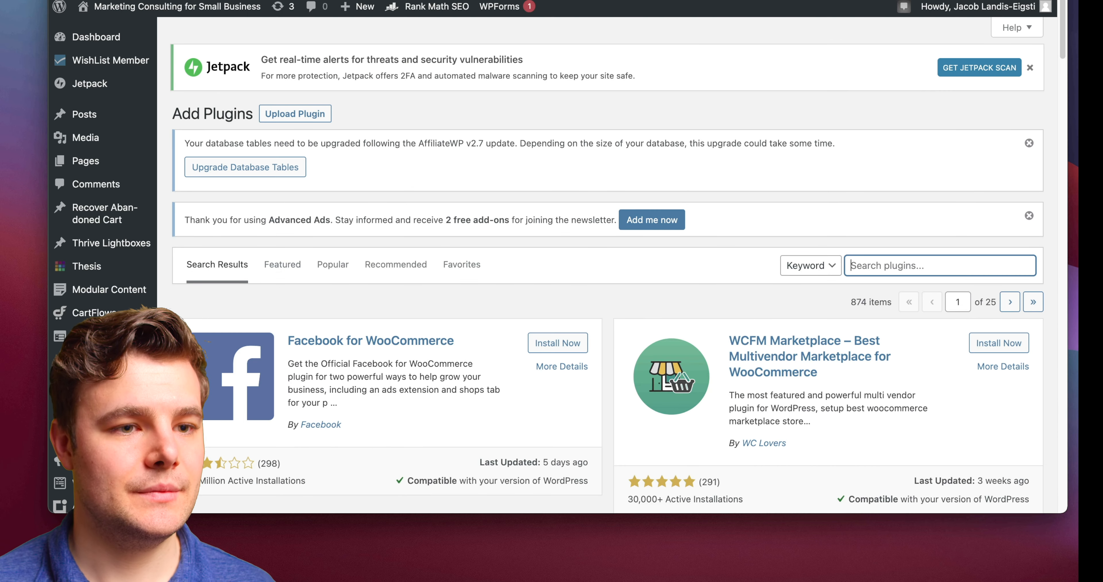
text(faceb)
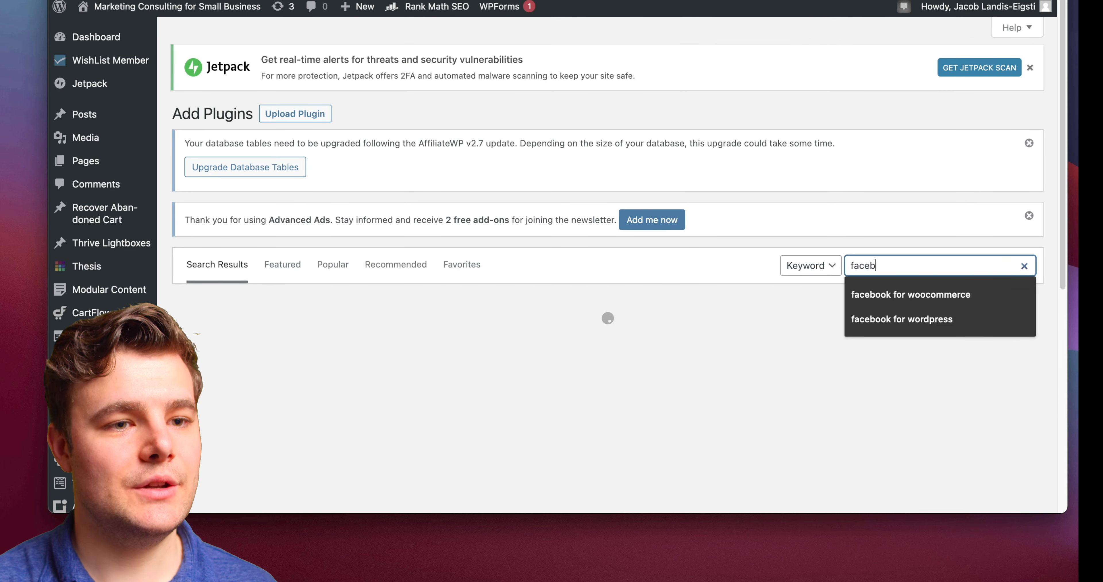
text(ook for c)
key(BackSpace)
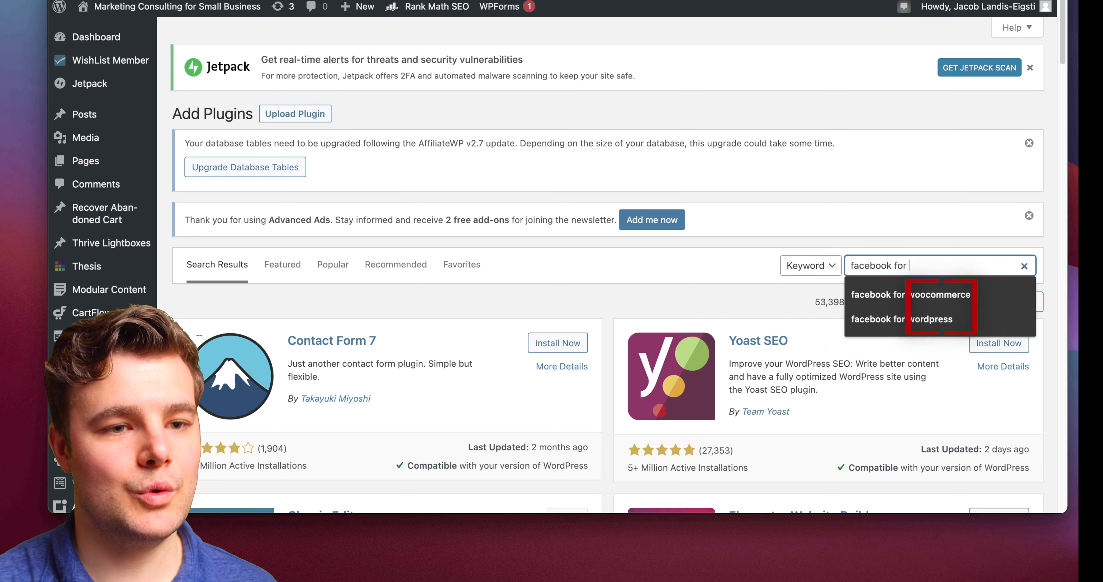
text(woocommerce)
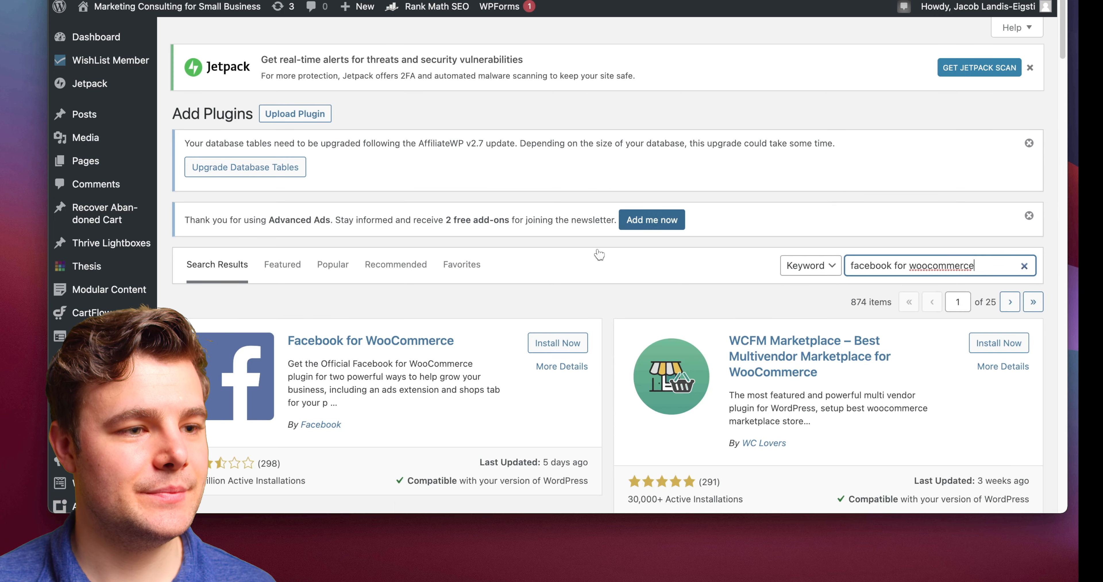
Install and activate the Facebook for WooCommerce plugin and open its connection configuration
click(570, 353)
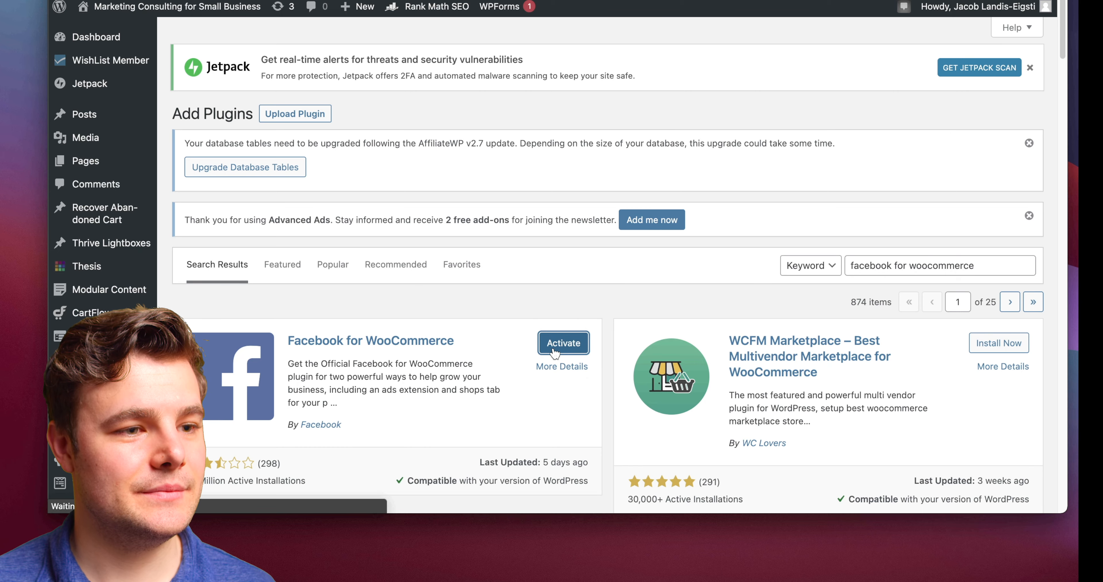
scroll(370, 266, down, 10)
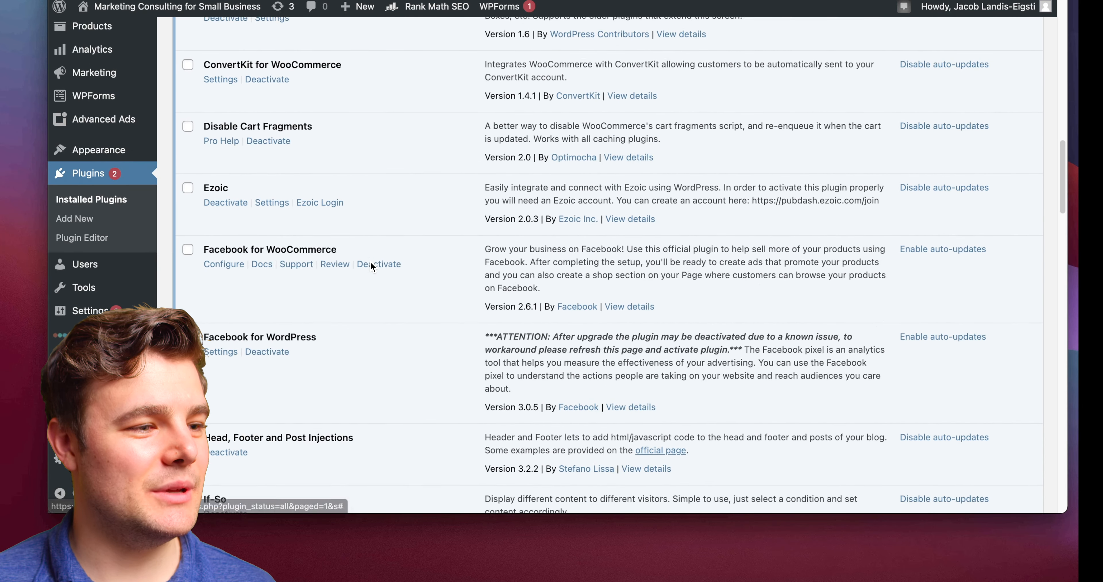
scroll(371, 266, down, 2)
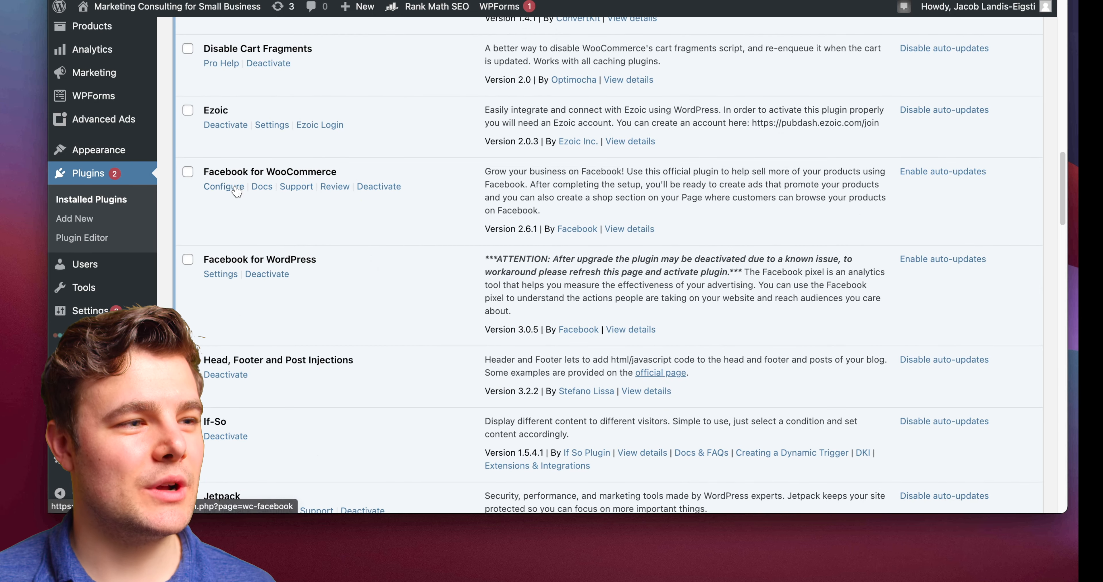
click(224, 187)
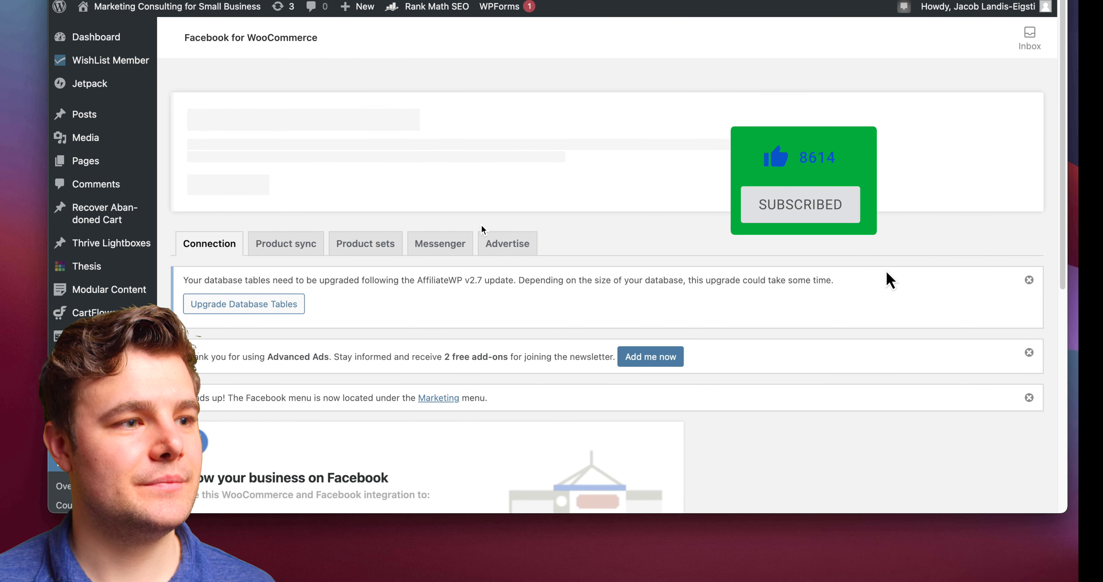
scroll(228, 193, down, 3)
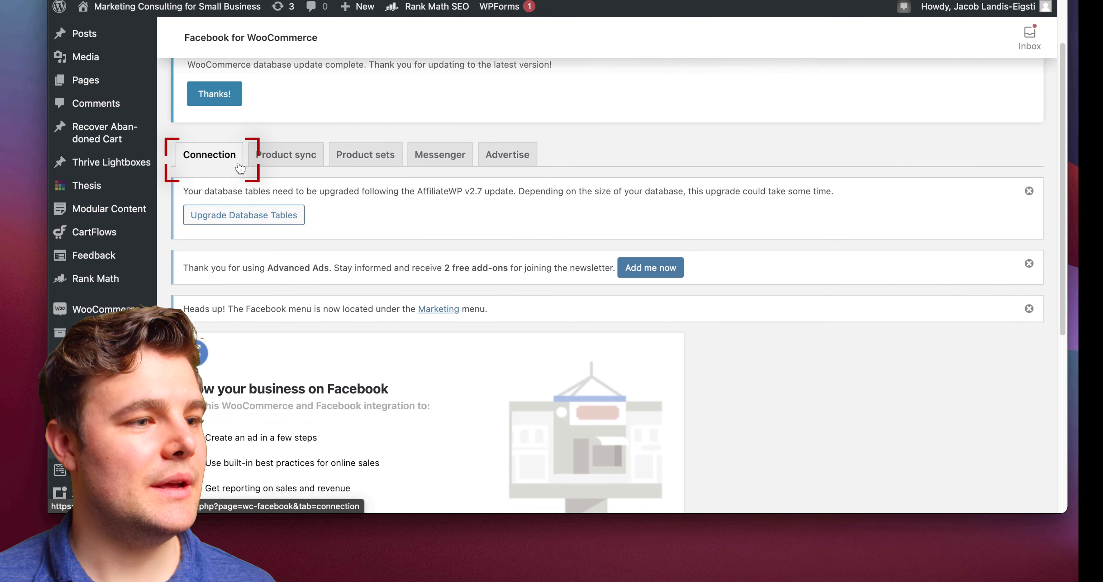
Start connecting WooCommerce to Facebook with the signed-in account, keeping Facebook Ads, Facebook Shop and Instagram Shopping enabled
scroll(379, 262, down, 5)
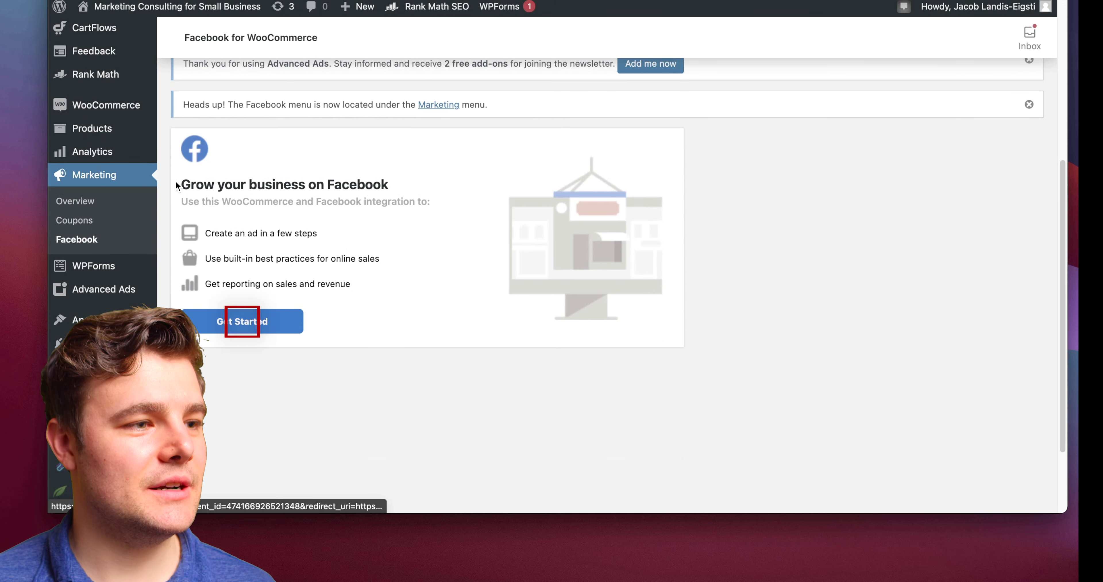
click(250, 327)
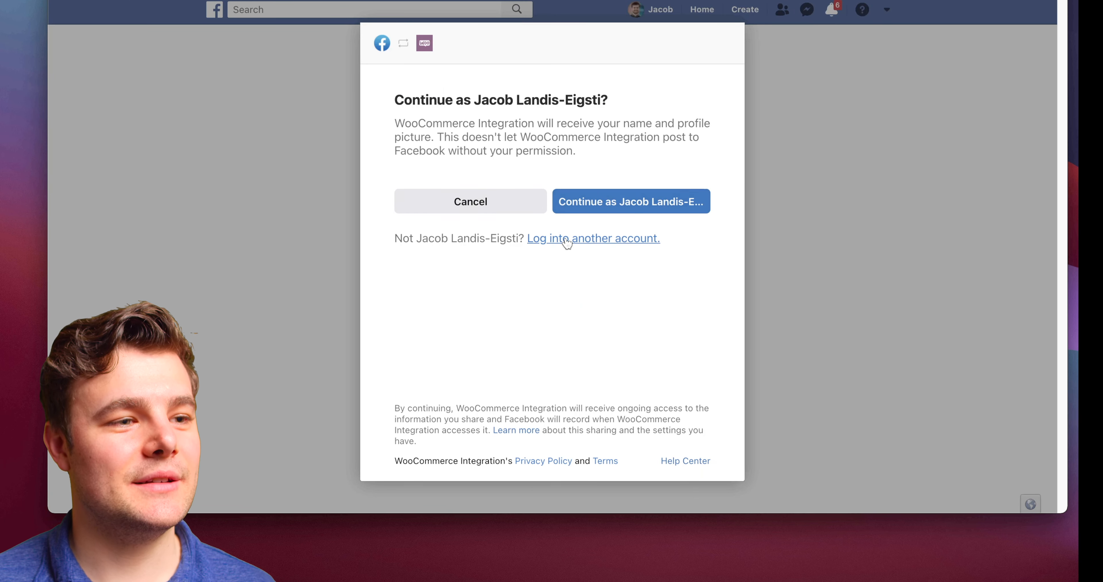
click(638, 201)
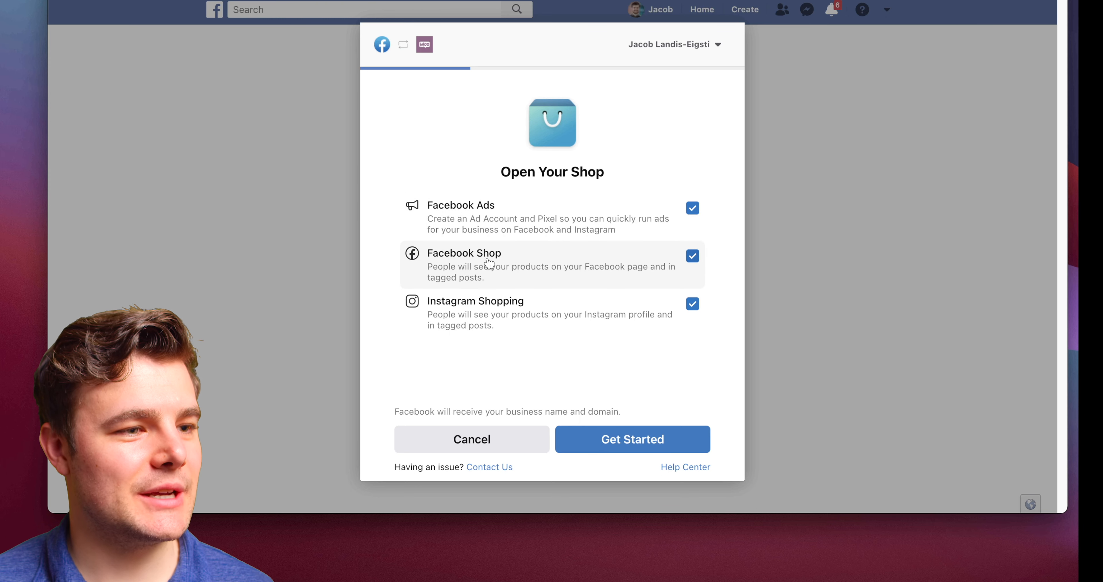
click(600, 439)
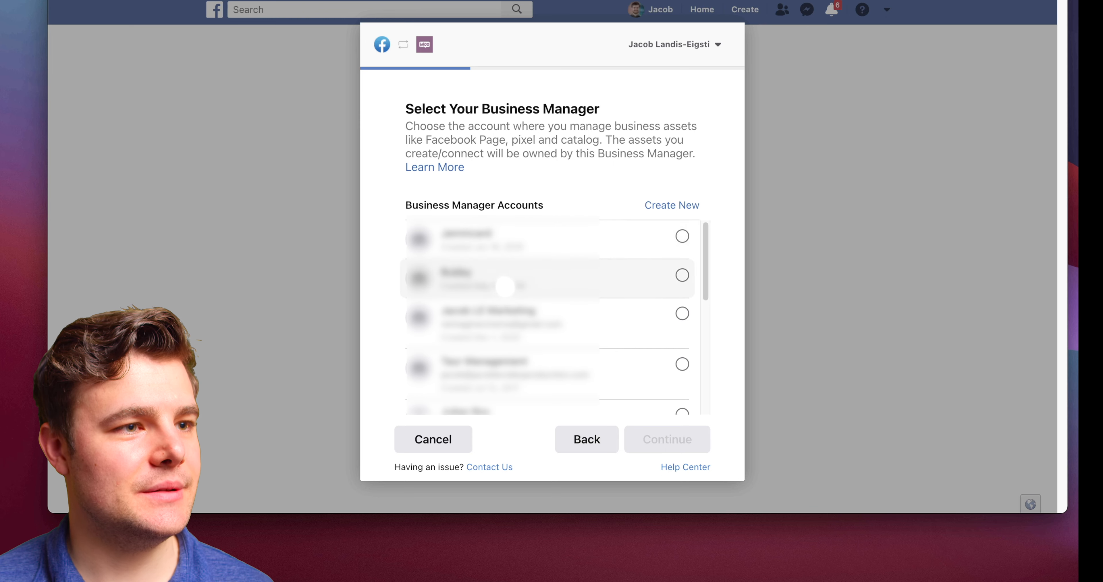
Choose the owner's own-brand Business Manager account and its matching Facebook Page for the WooCommerce integration
scroll(505, 274, down, 2)
scroll(505, 274, down, 3)
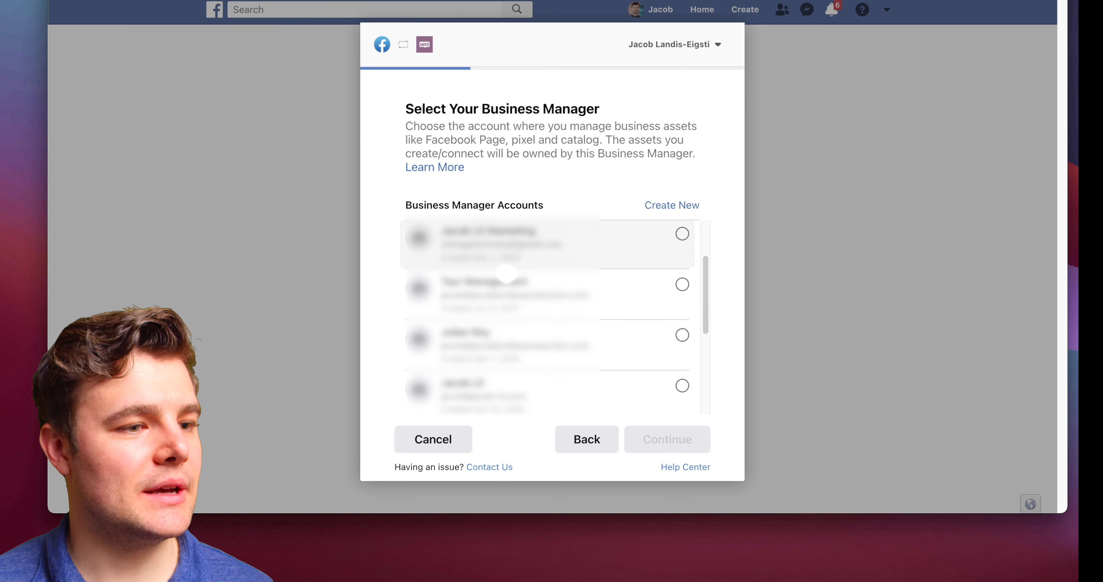
click(682, 365)
click(668, 439)
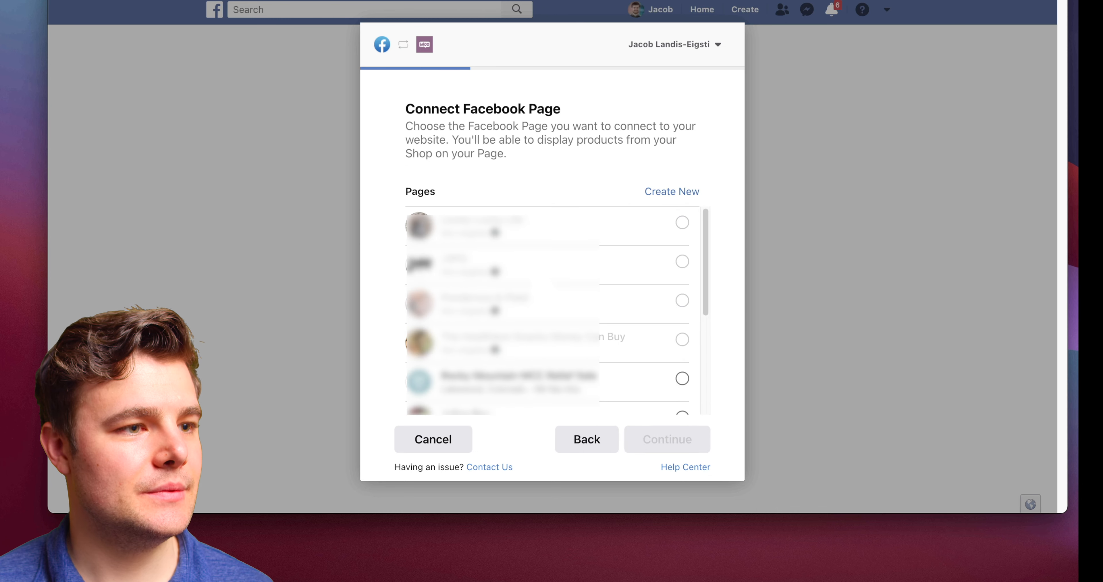
scroll(546, 294, down, 5)
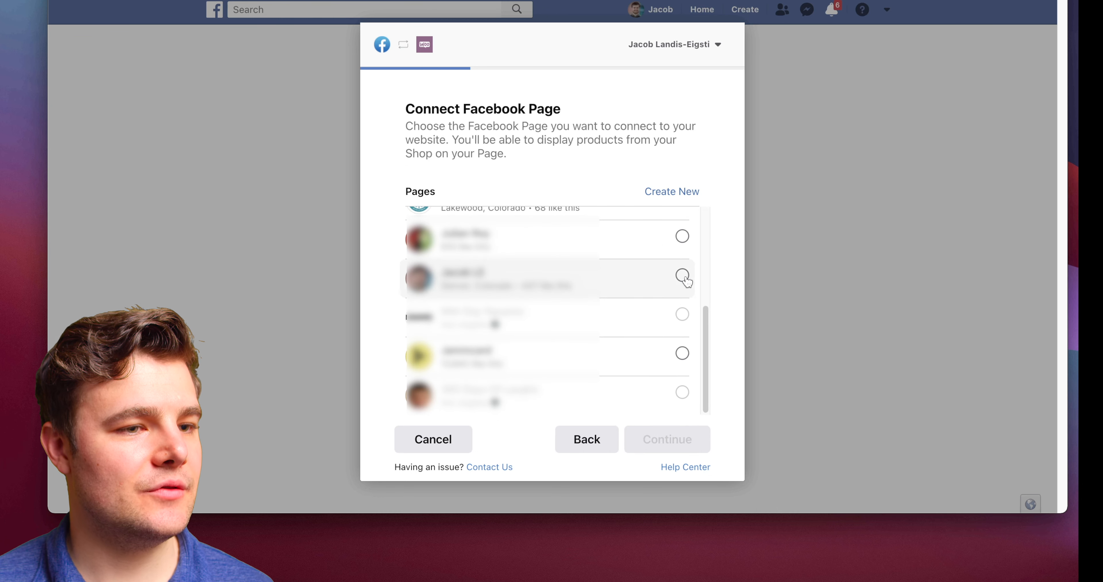
click(683, 275)
click(671, 441)
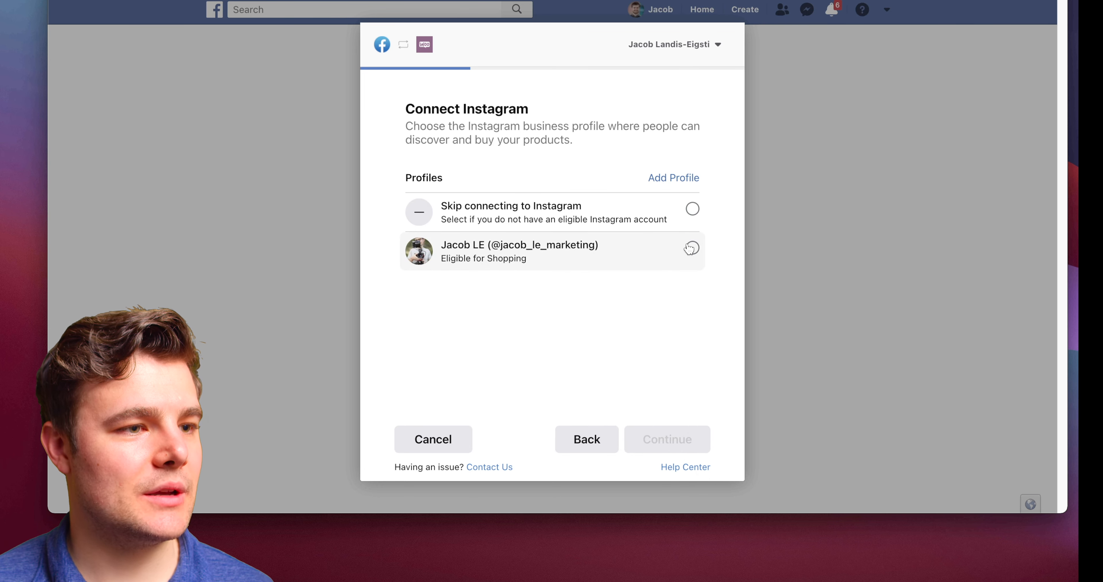
Connect the eligible Instagram marketing profile and select the video production WooCommerce catalog
click(689, 248)
click(689, 451)
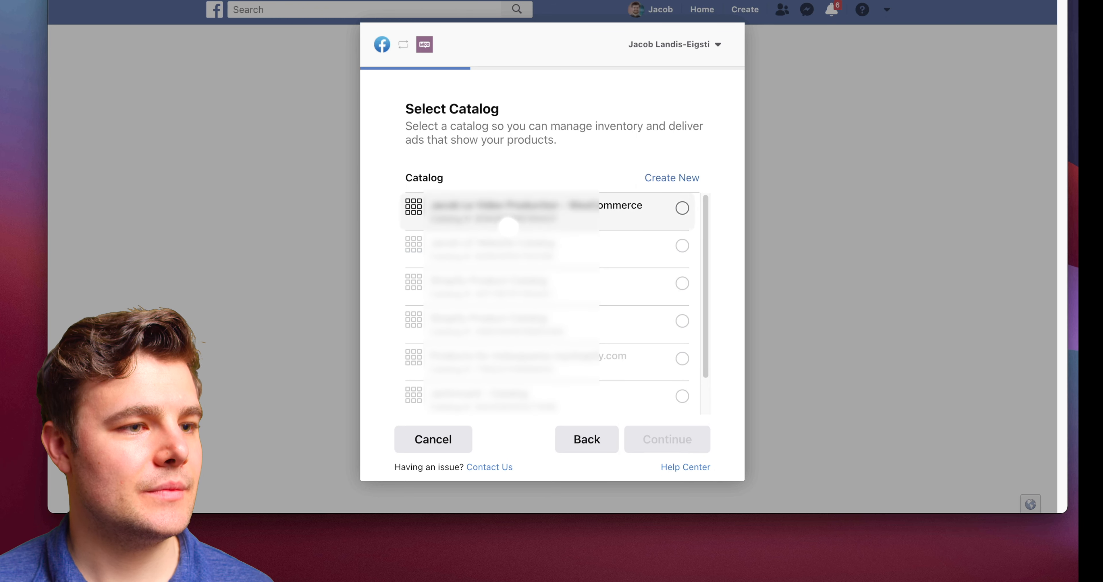
click(507, 216)
click(685, 447)
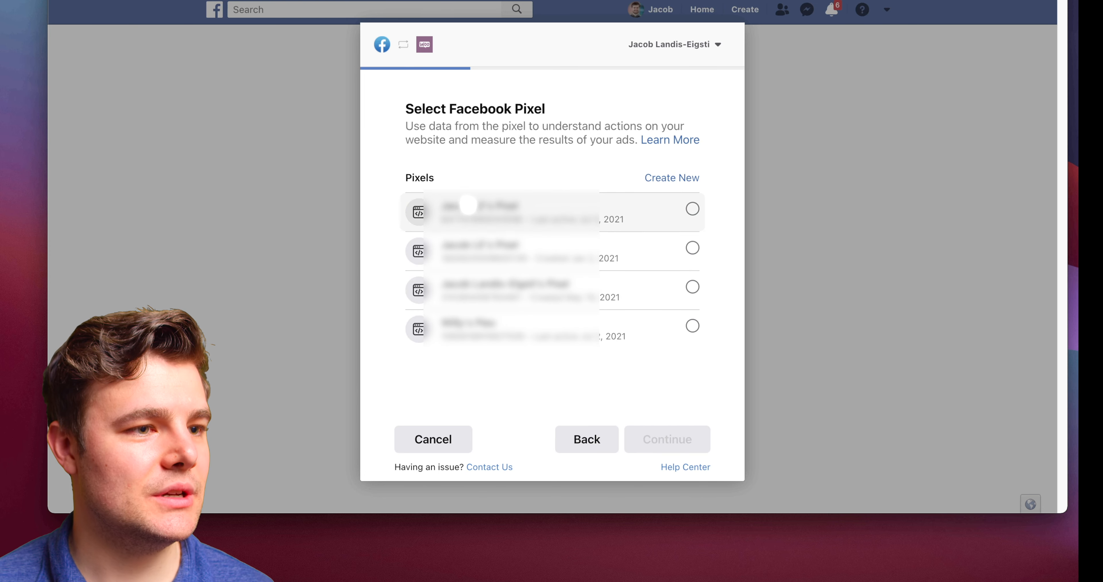
Select the first listed Facebook pixel and confirm the commerce account associated with the chosen Page
click(693, 210)
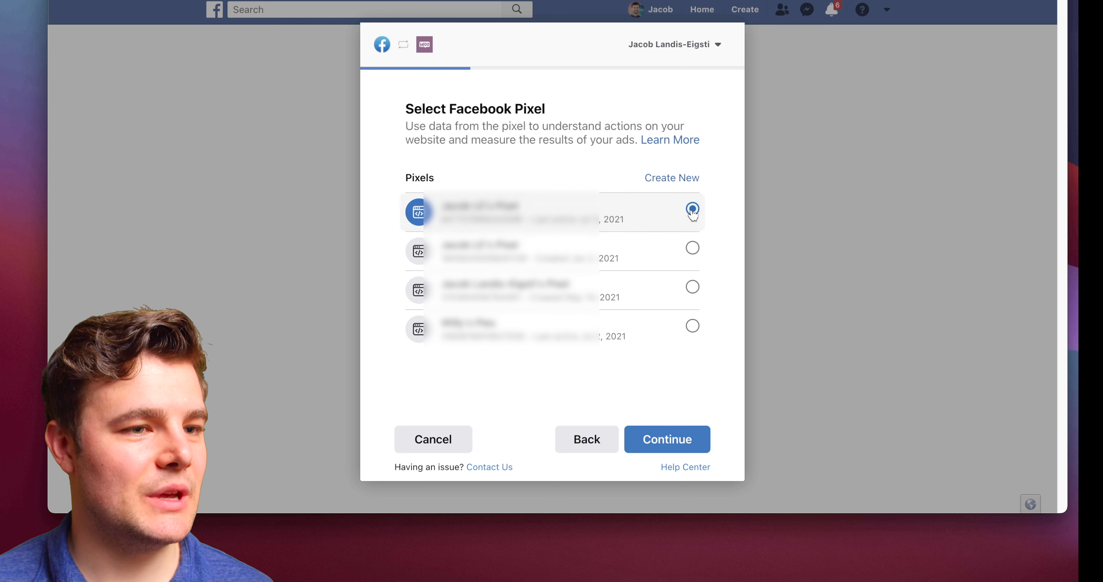
click(674, 441)
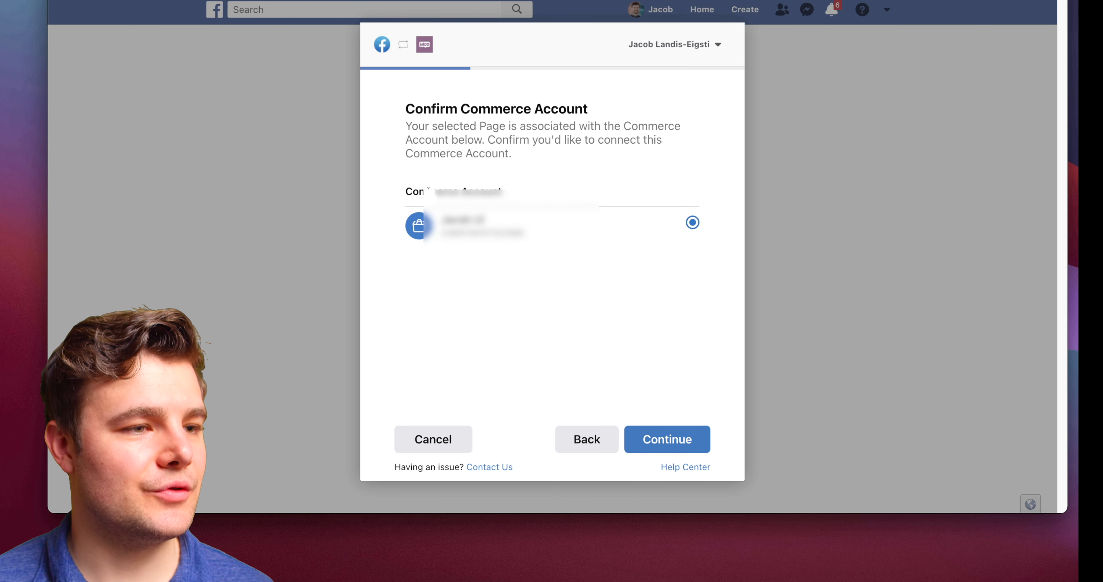
click(666, 440)
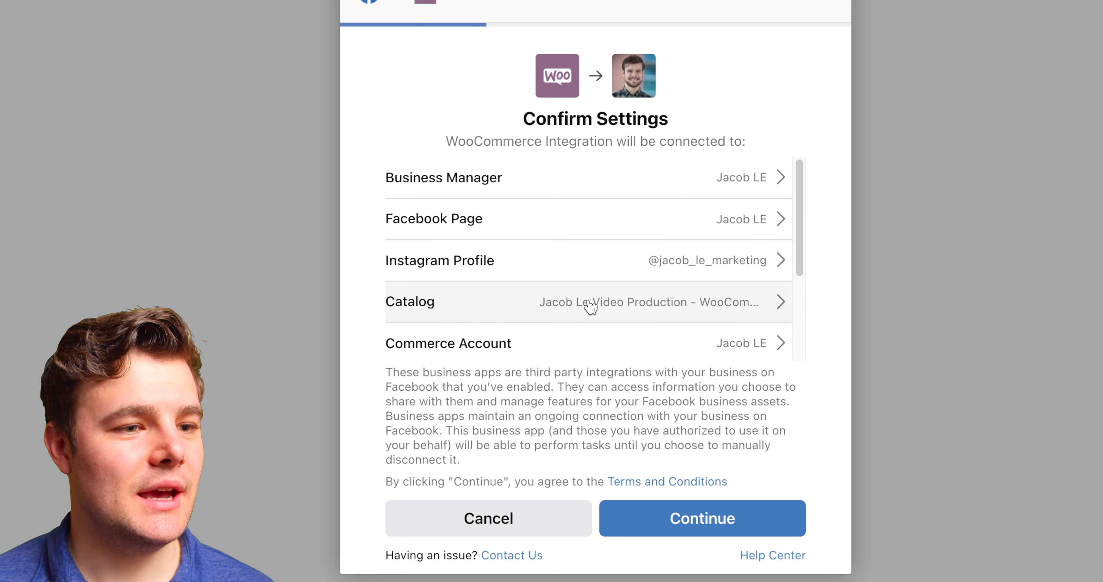
Review the integration's connected assets and expanded Automatic Advanced Matching options, and accept the settings
scroll(734, 300, down, 3)
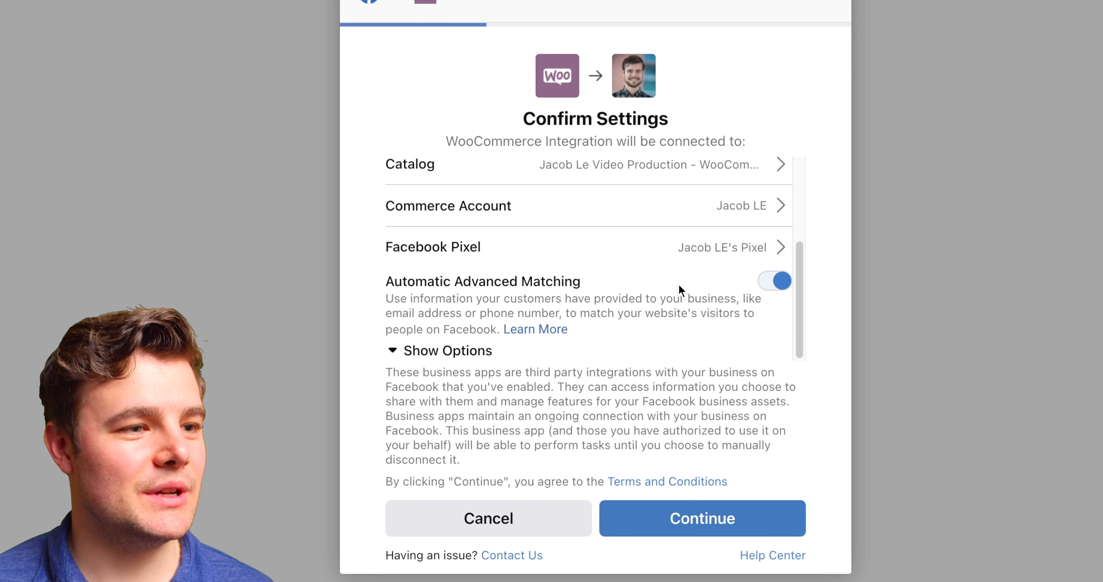
click(428, 351)
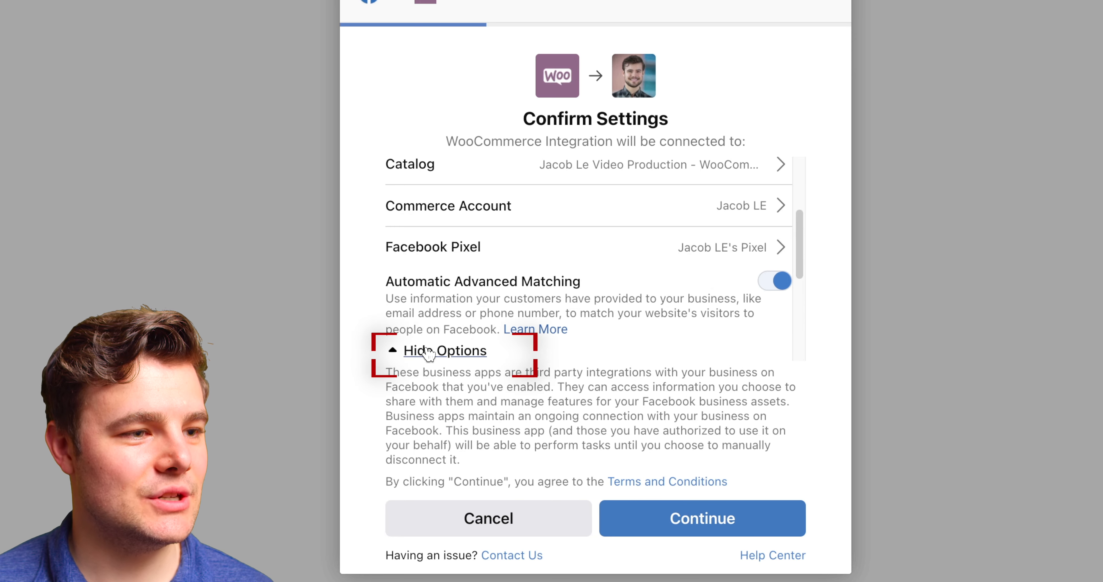
scroll(491, 279, down, 5)
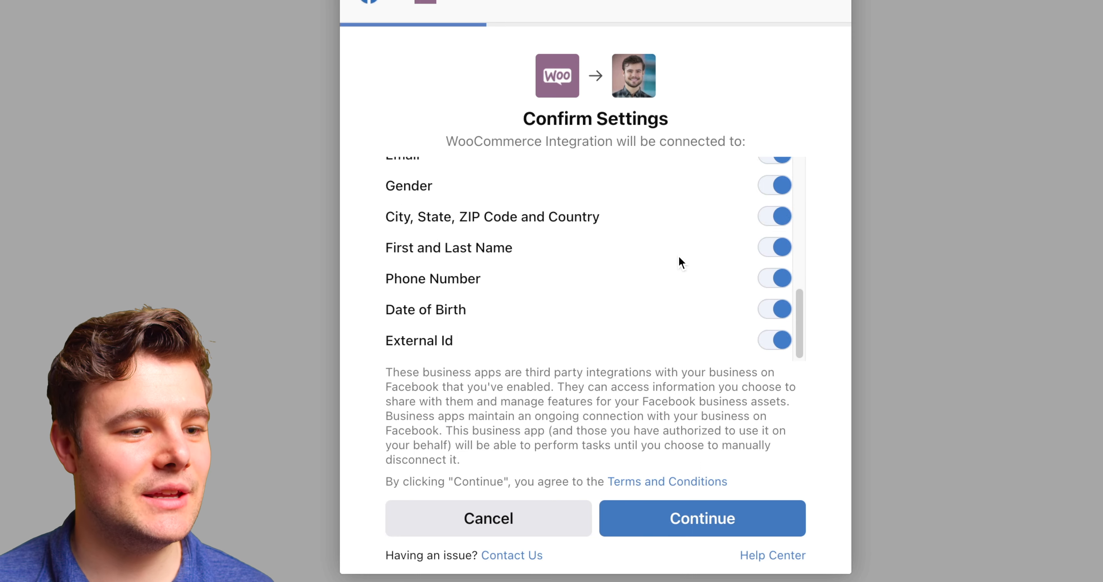
click(747, 517)
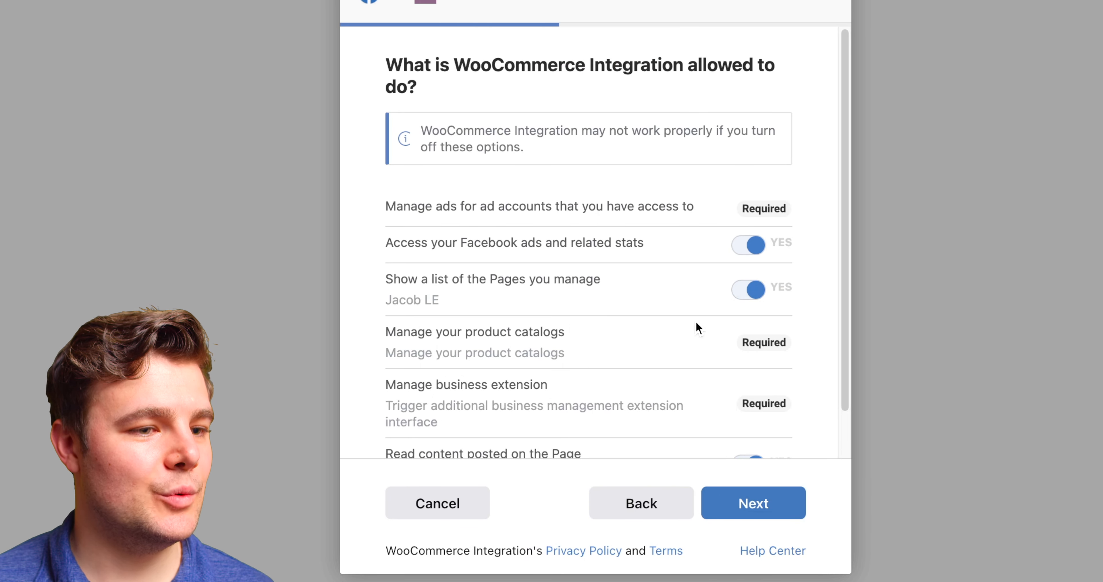
Accept the WooCommerce Integration permissions as set and confirm the listed website domain
scroll(676, 300, down, 2)
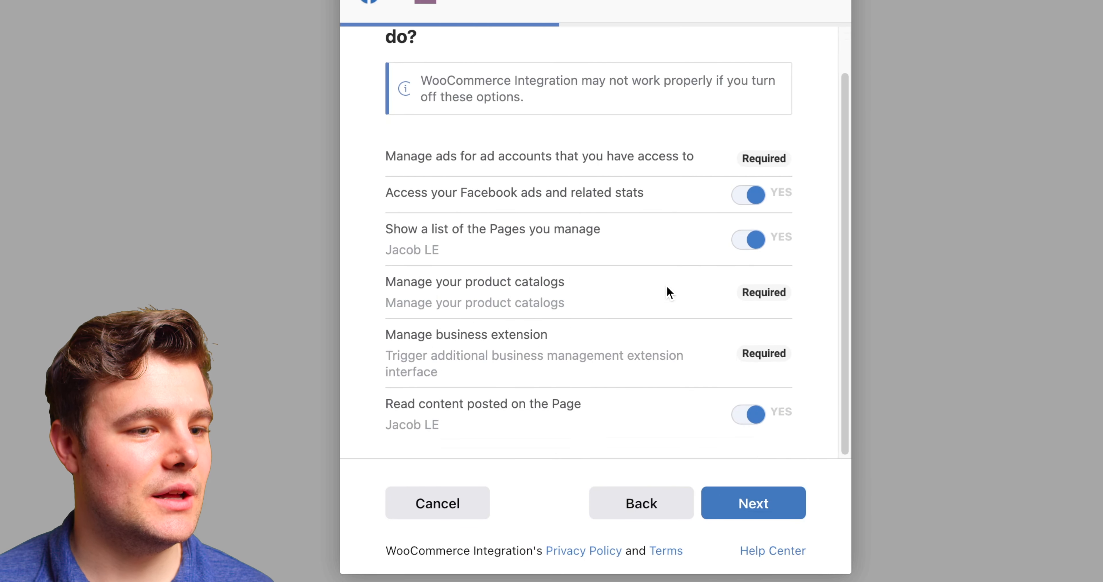
click(774, 519)
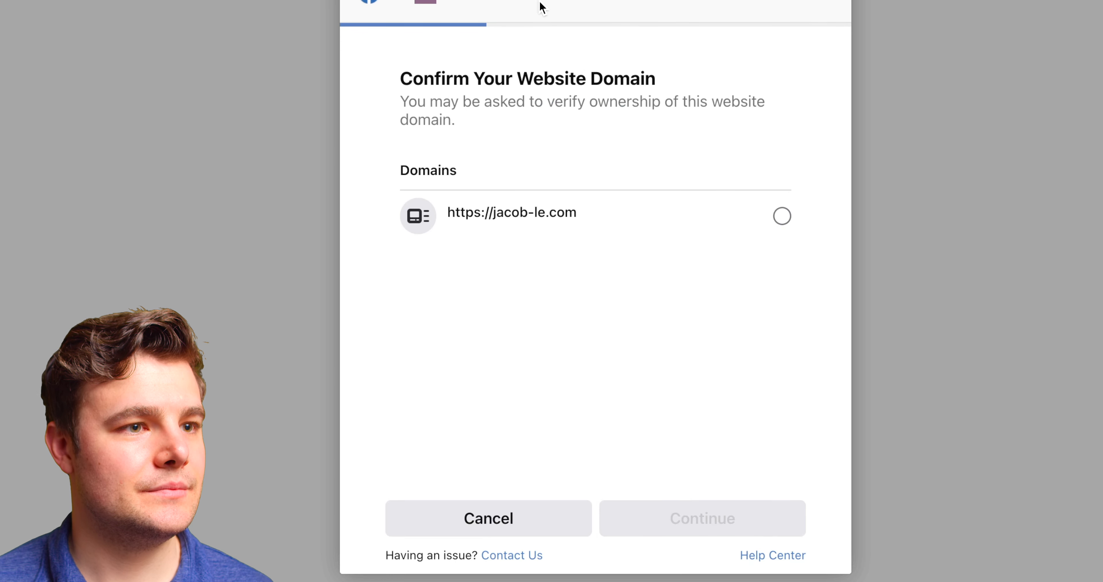
click(782, 216)
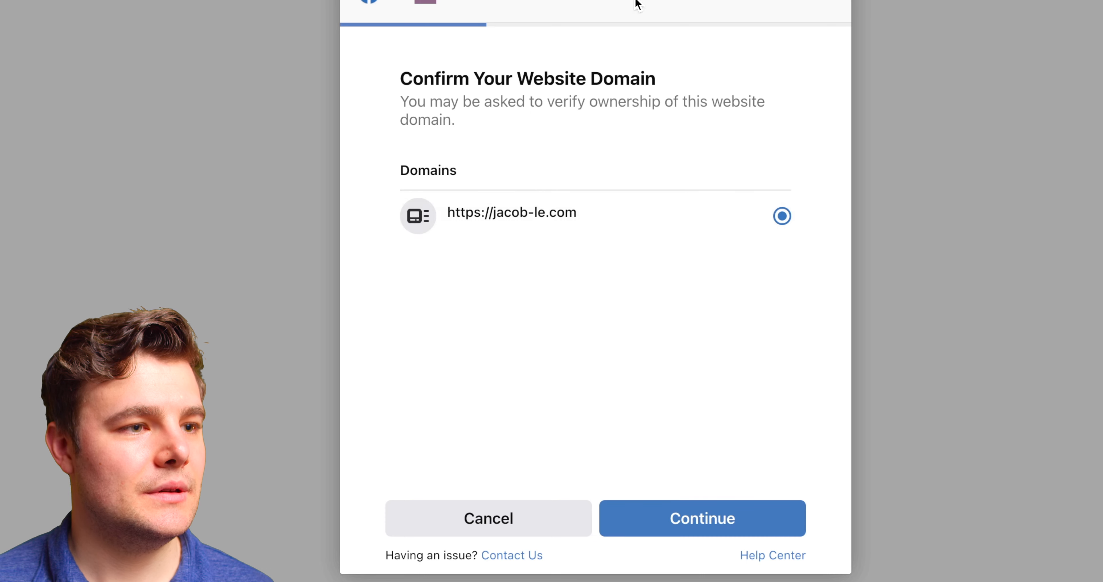
click(790, 525)
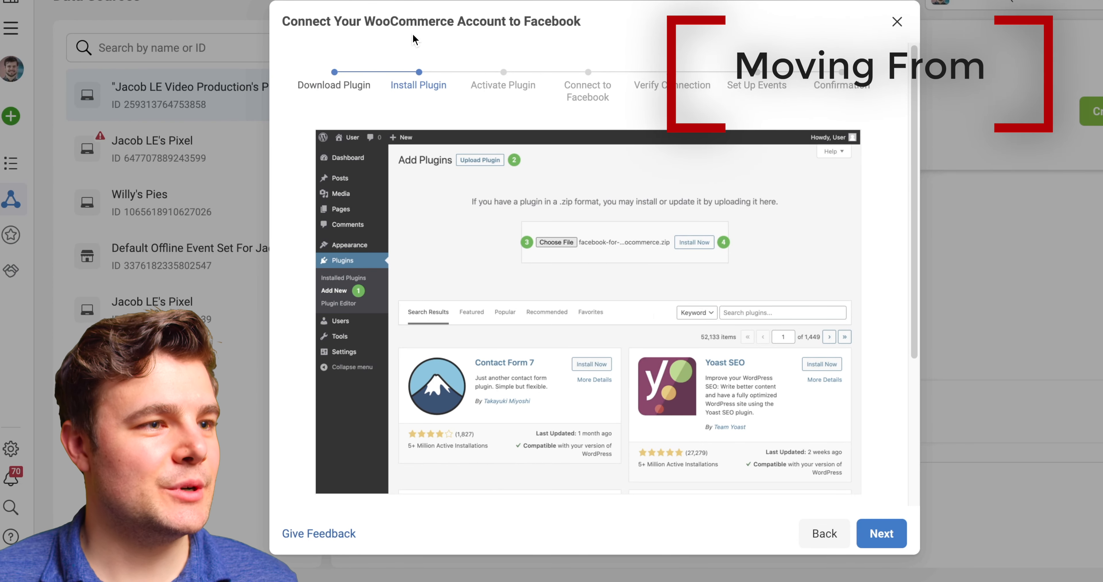
Back in Events Manager, advance the WooCommerce setup guide past the install, activate and connect to Facebook stages
click(884, 535)
click(883, 535)
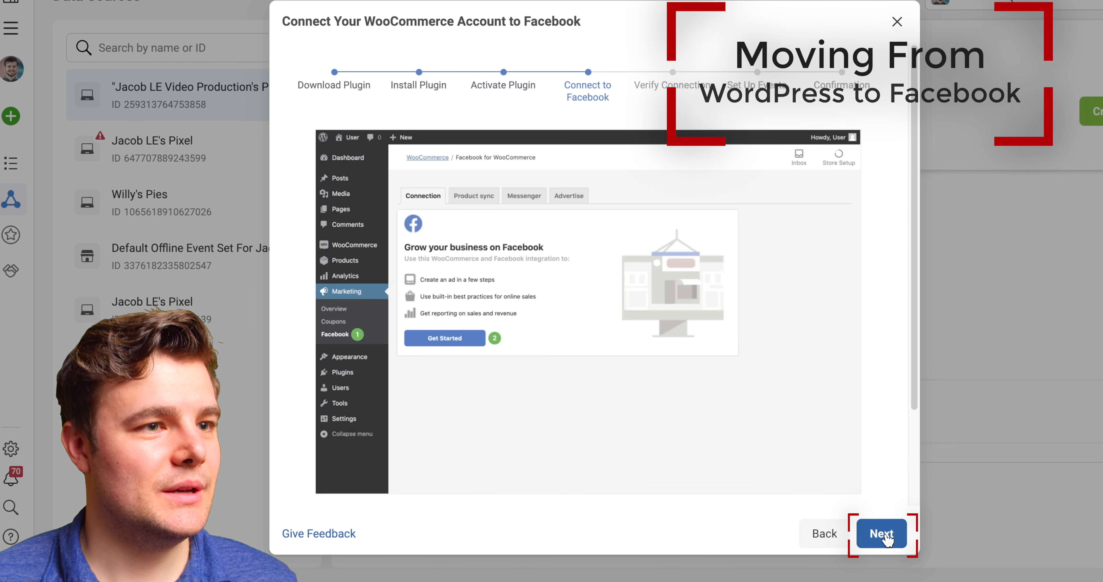
click(885, 535)
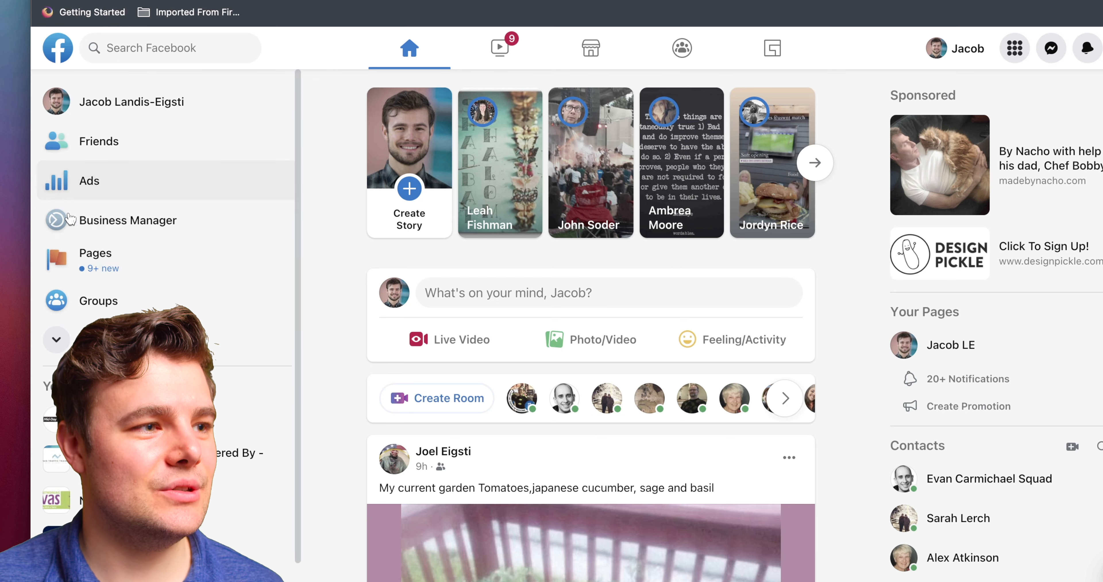
From Facebook's Business Manager, switch to the owner's business, find the video production pixel in its settings and open it in Events Manager
click(127, 220)
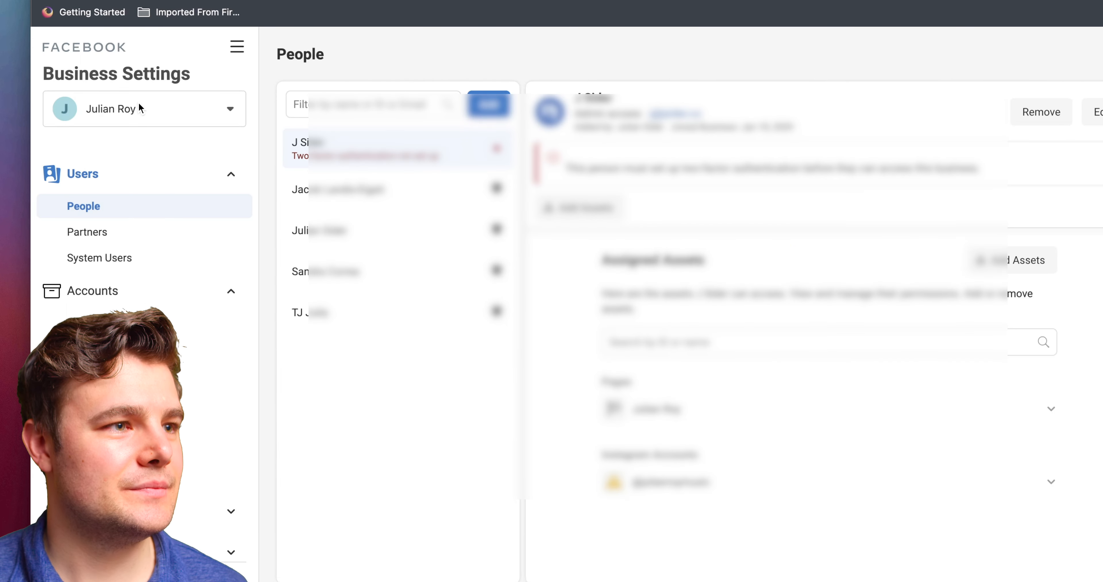
click(233, 46)
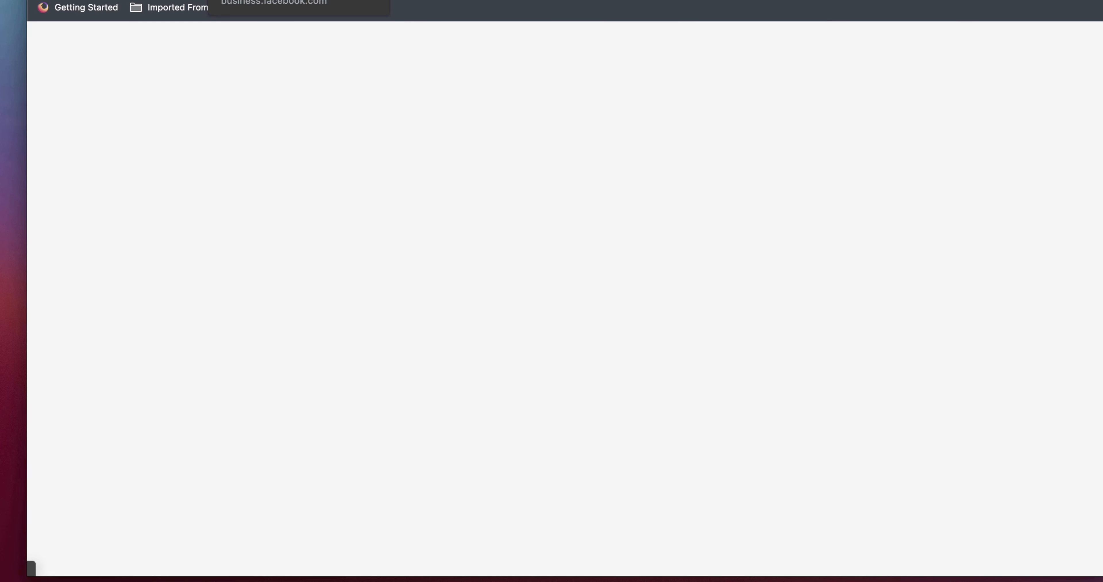
scroll(123, 217, down, 6)
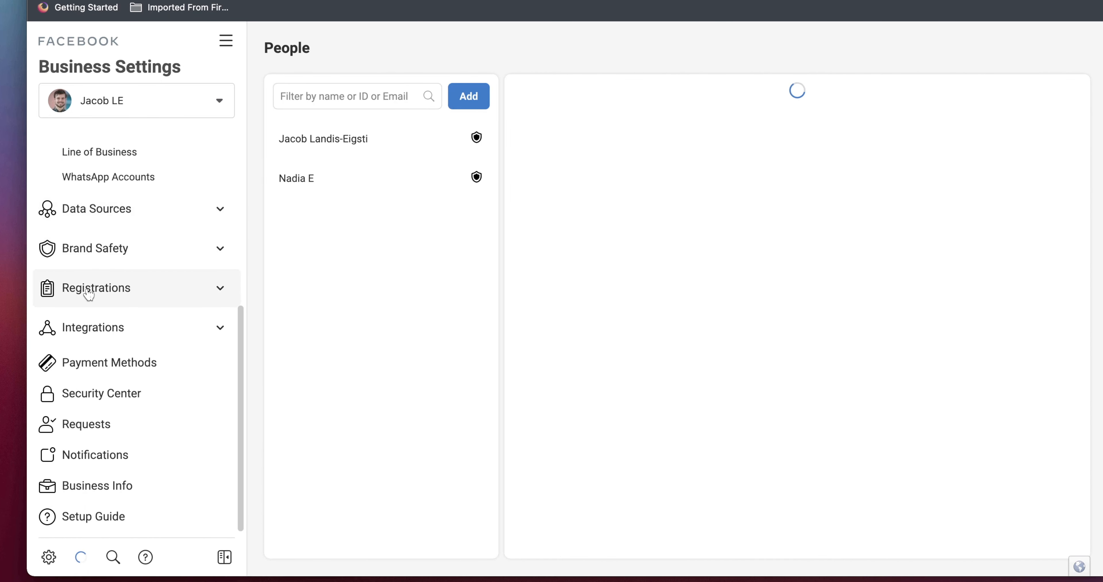
click(111, 208)
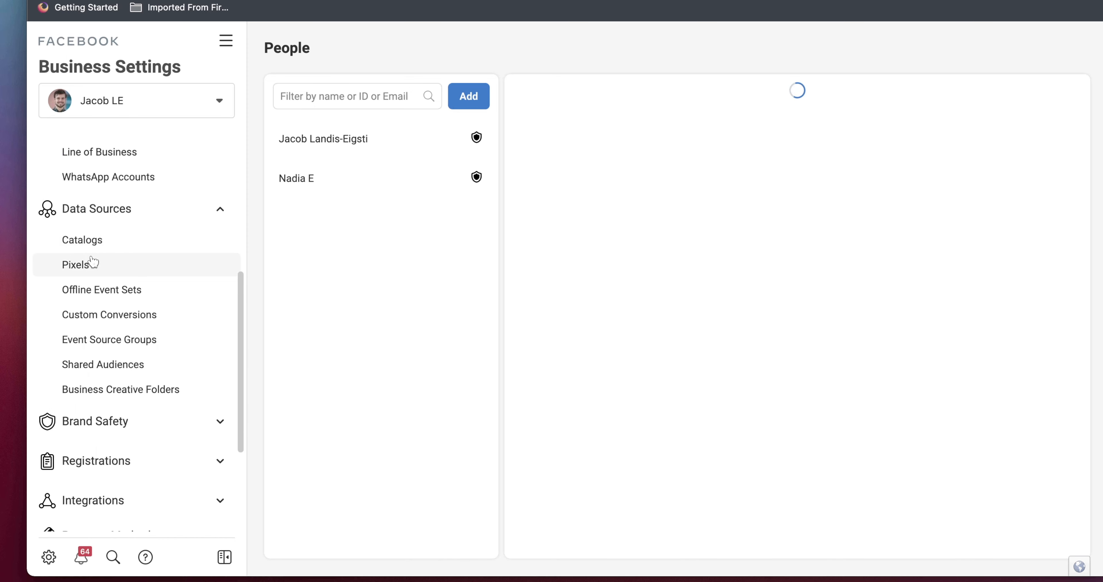
click(92, 262)
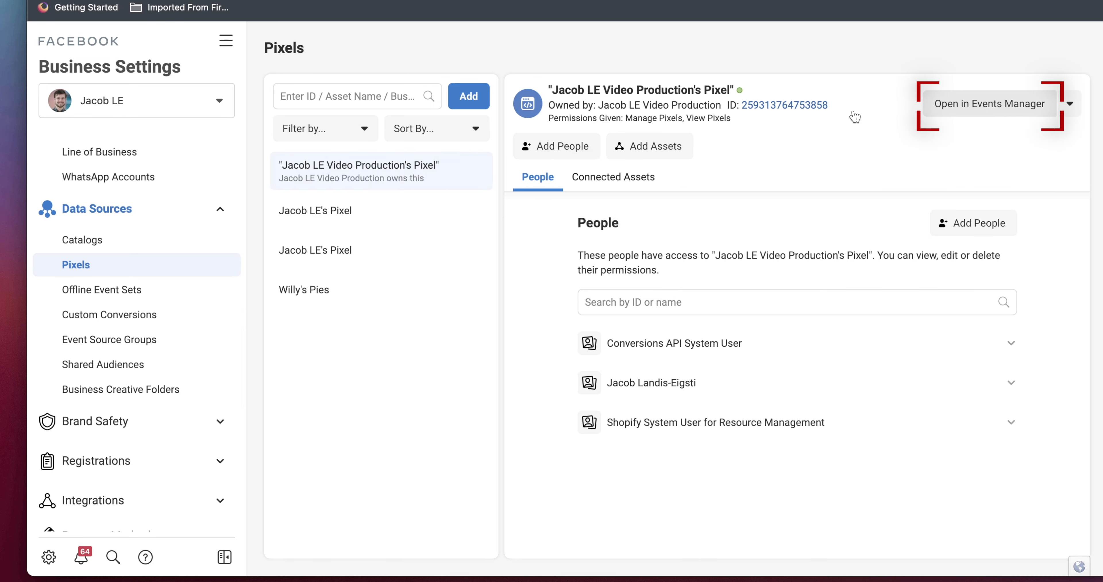
click(1015, 101)
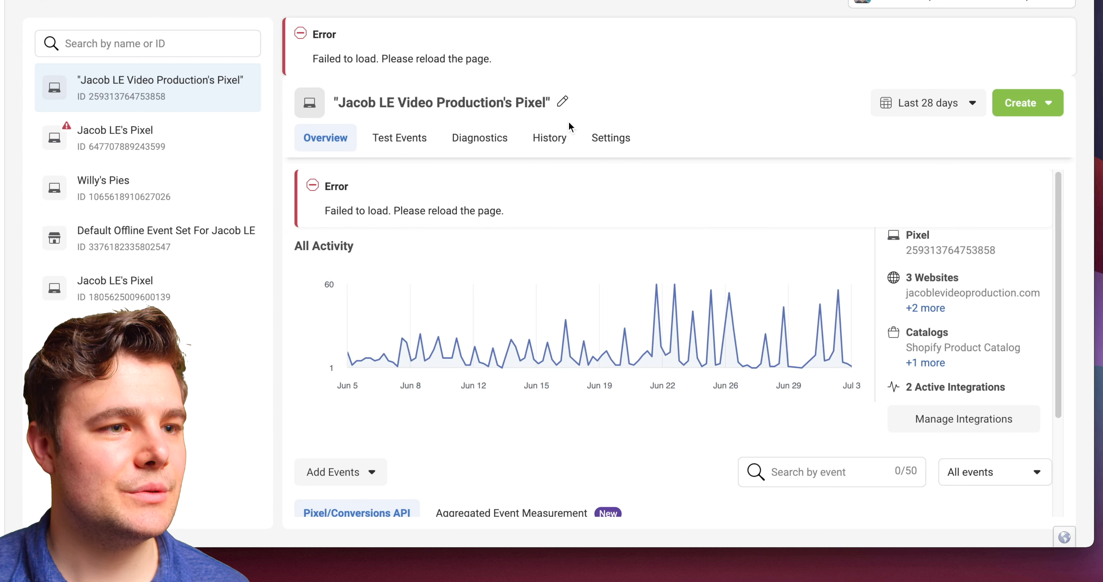
In the pixel's settings, generate a Conversions API access token, copy it and paste it into a blank text document
click(623, 152)
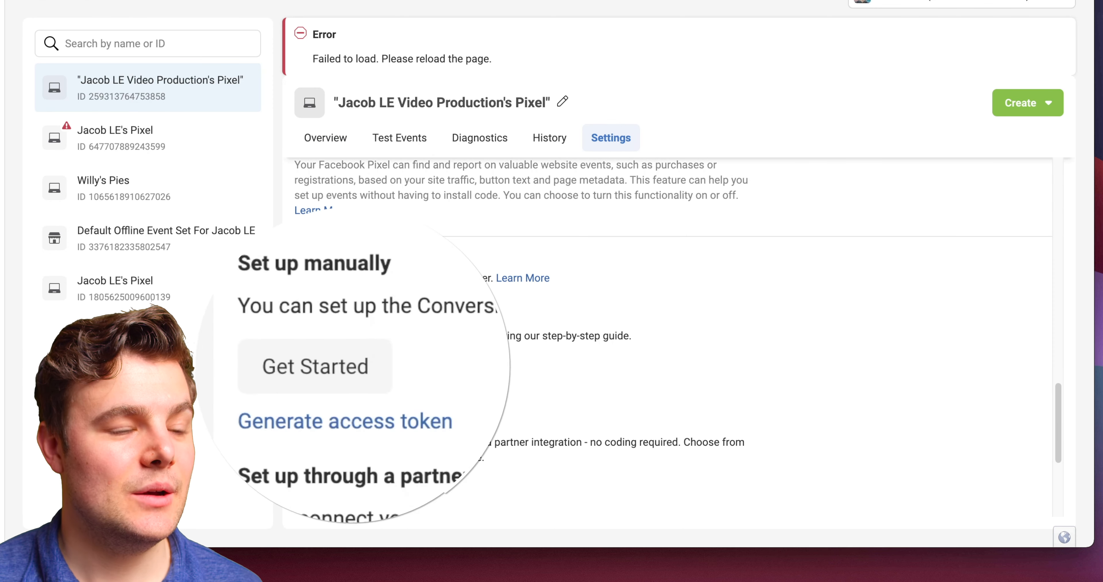
click(356, 394)
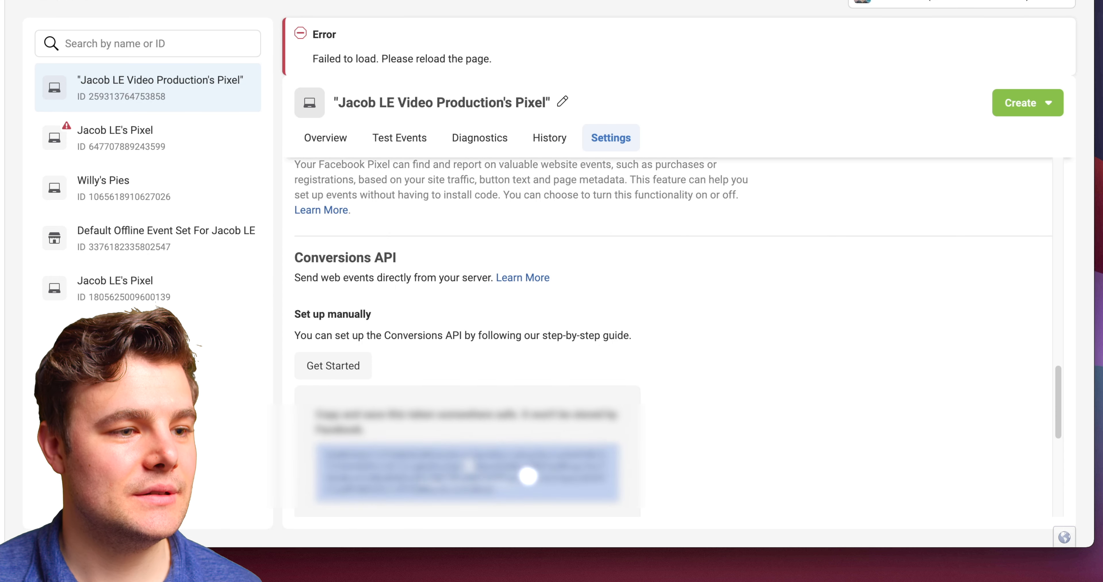
click(536, 473)
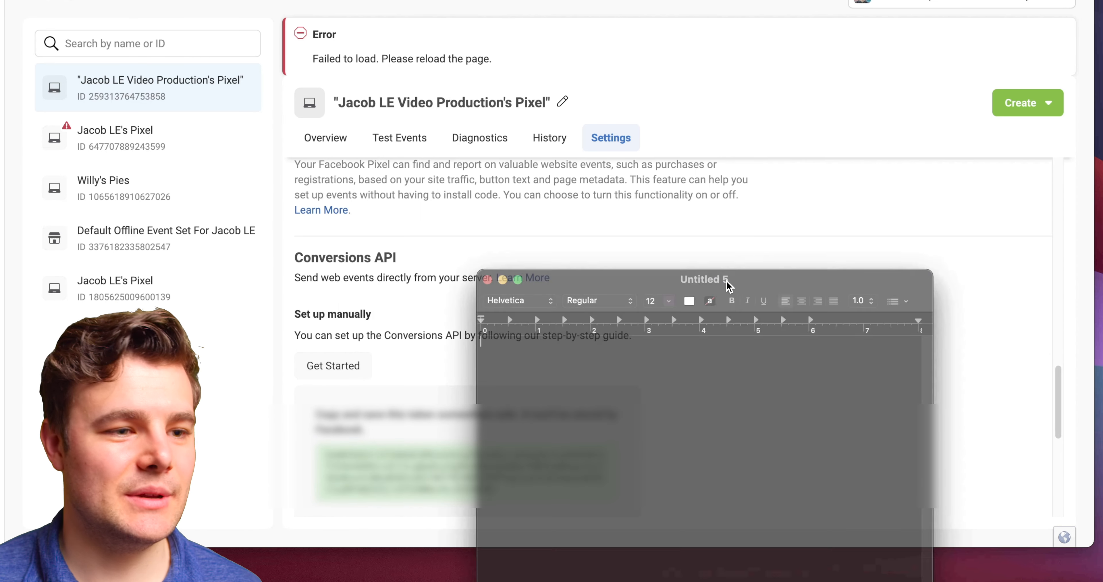
drag(726, 282, 671, 105)
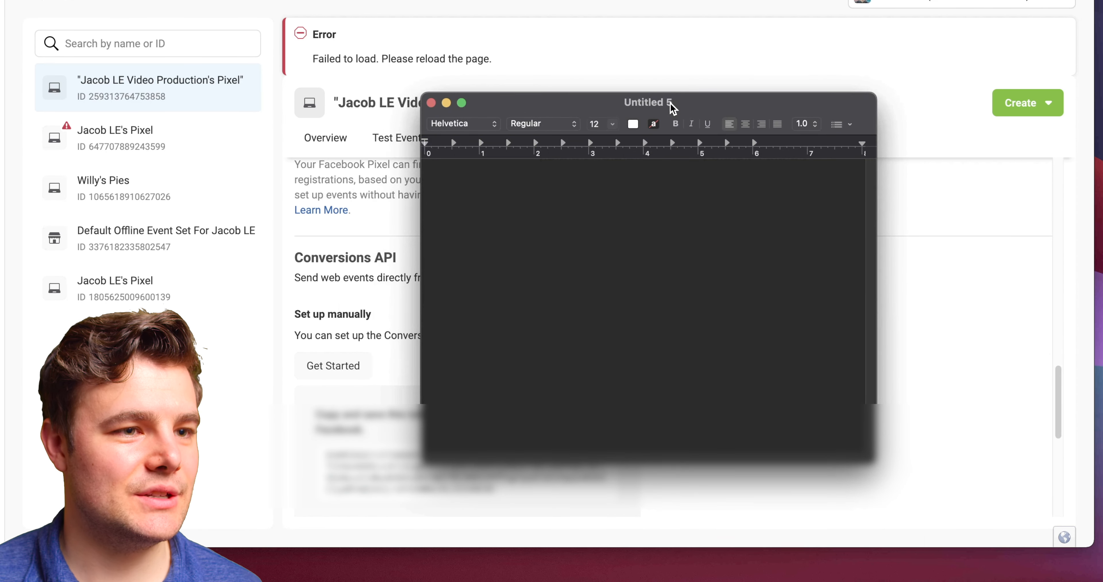
key(super+v)
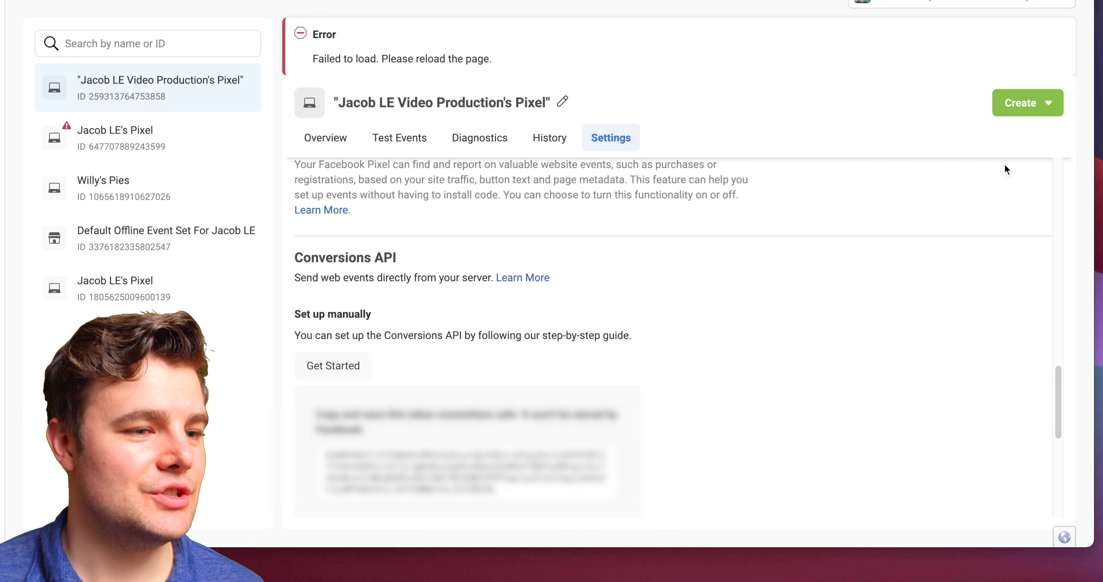
scroll(613, 368, down, 1)
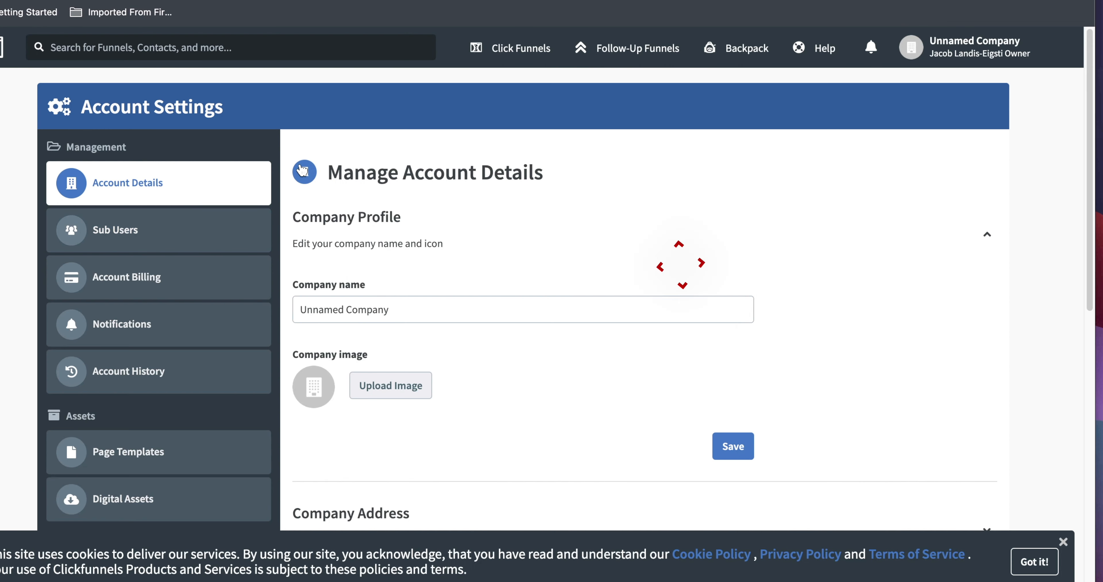
In ClickFunnels, open the domain setup from the account settings and review the options for registering or connecting a domain
click(902, 47)
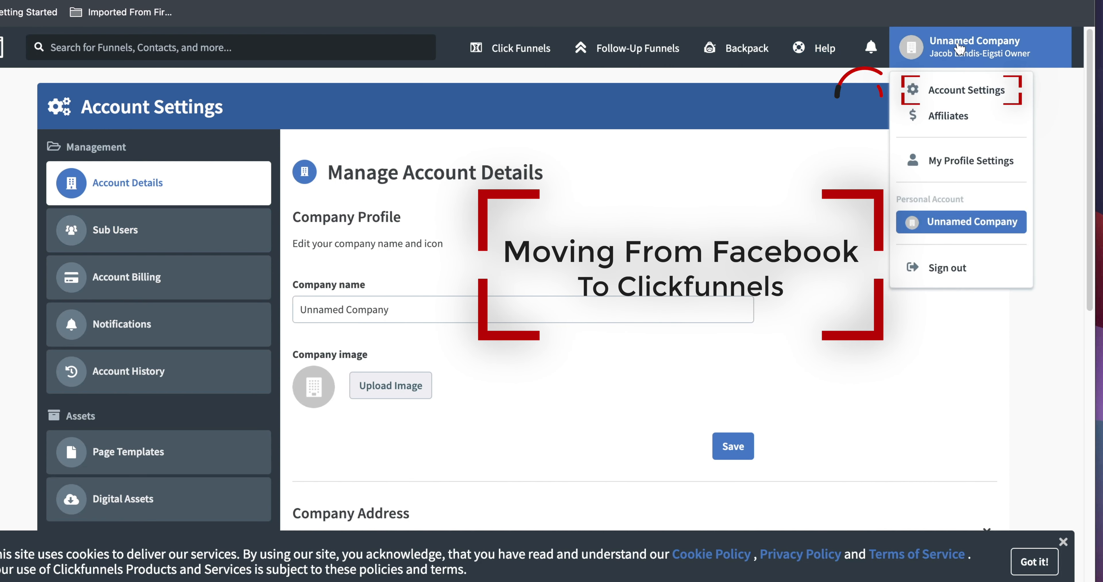
click(921, 89)
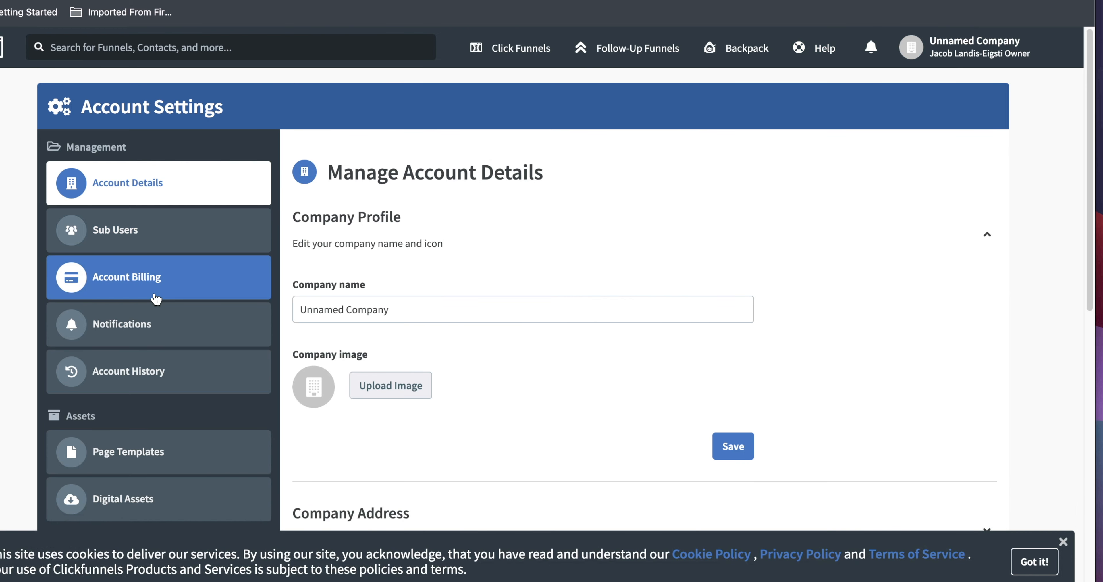
scroll(156, 299, down, 10)
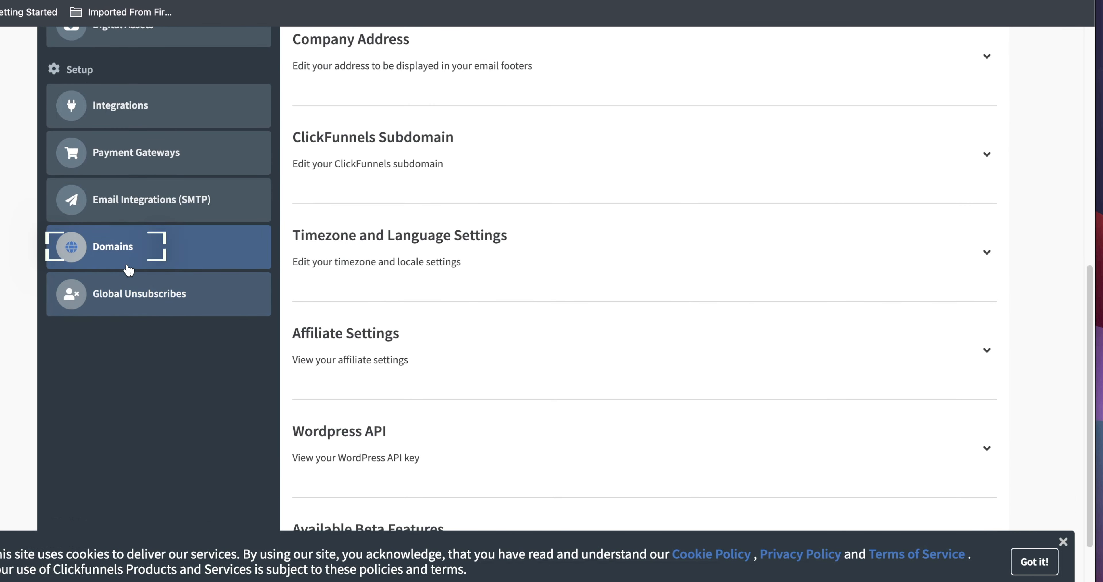
click(128, 266)
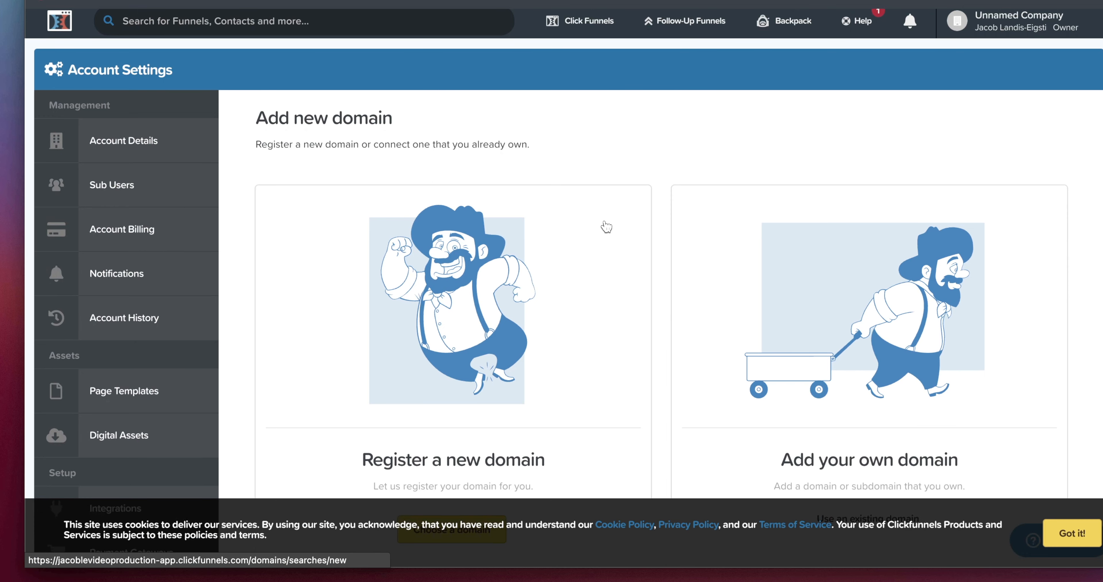
scroll(553, 247, down, 3)
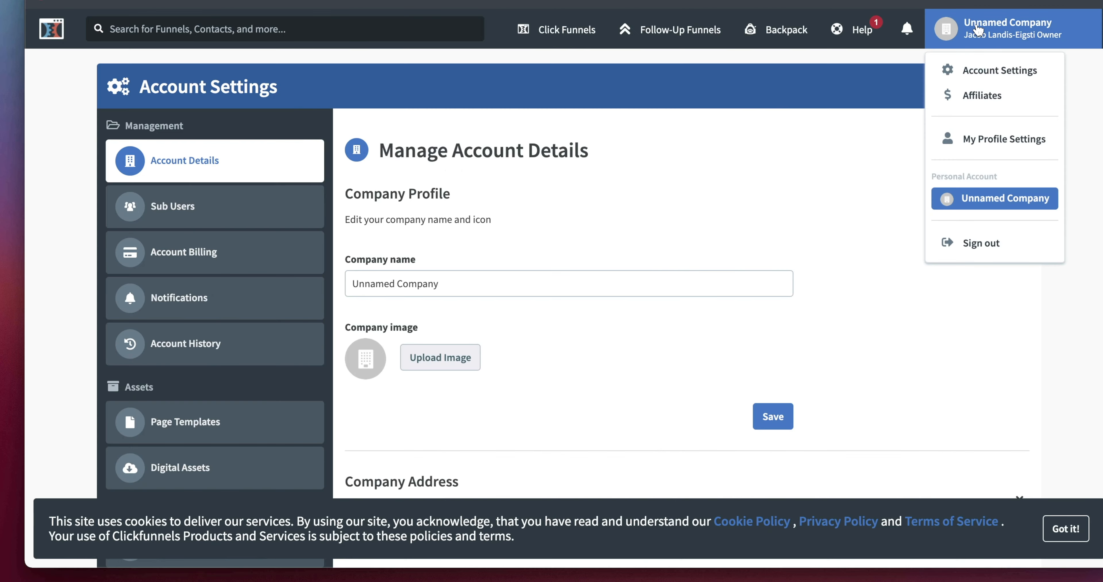
From the account settings, go to the API integrations and start a new Facebook integration
click(992, 72)
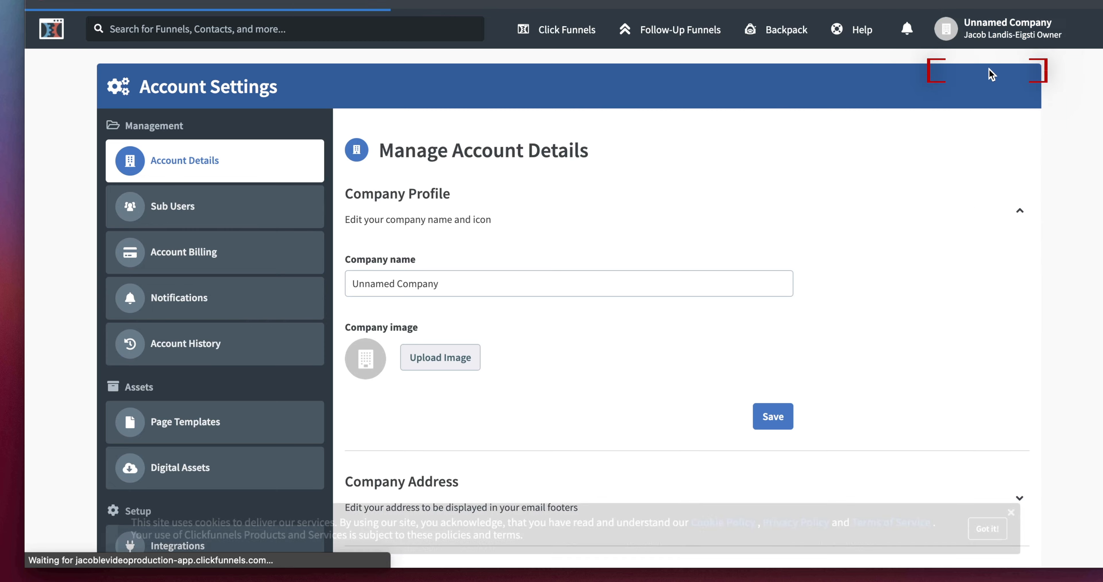
scroll(185, 251, down, 8)
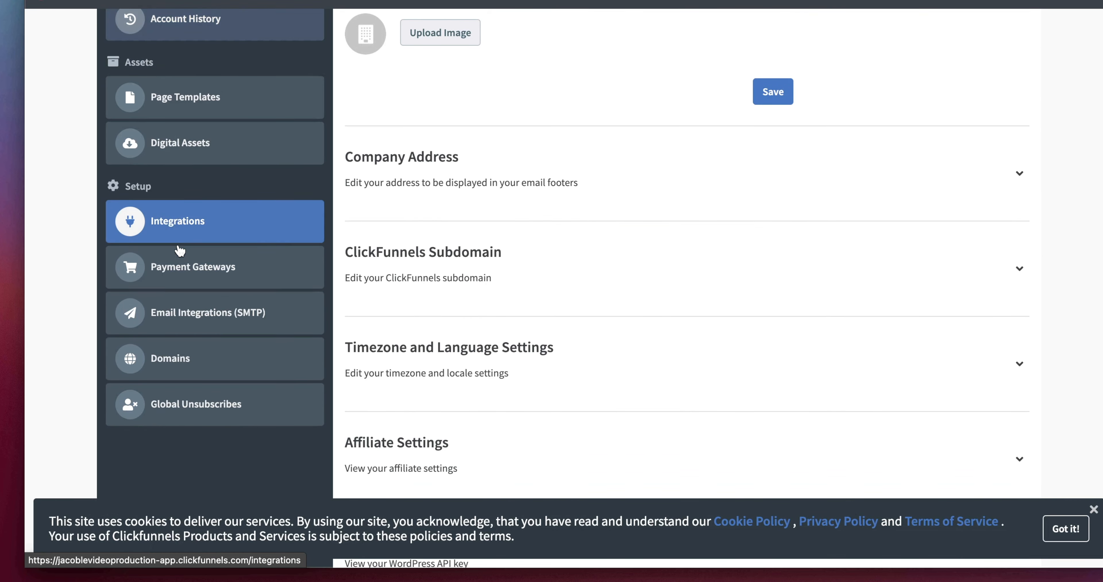
click(191, 220)
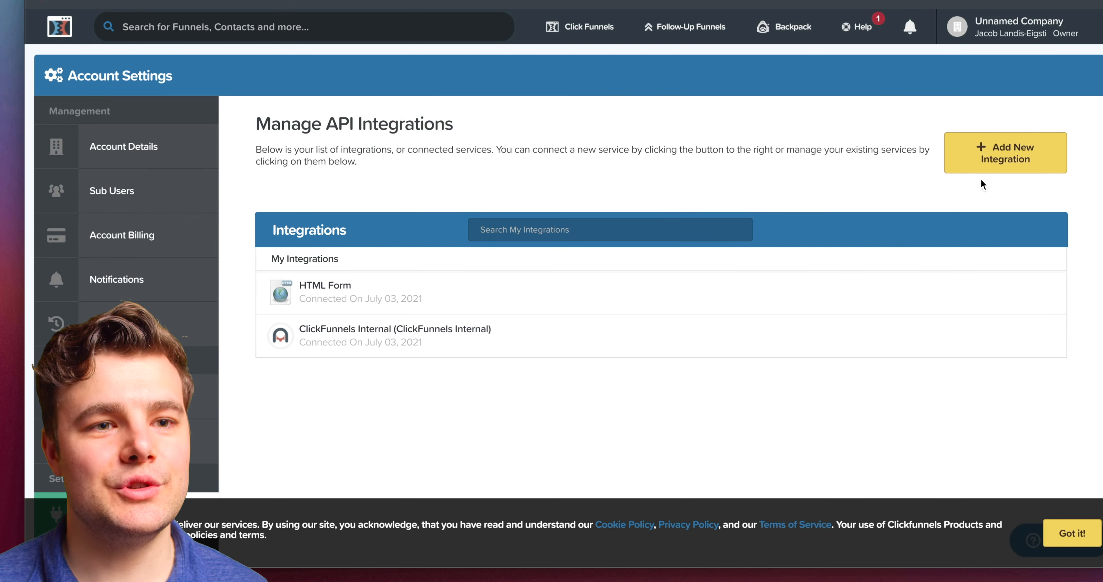
click(998, 150)
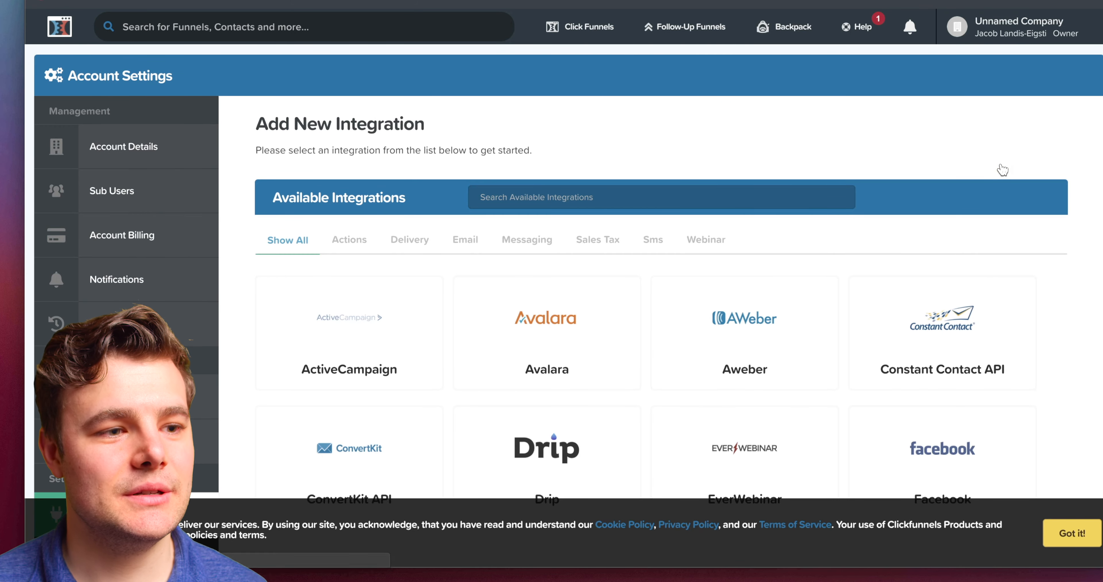
scroll(596, 244, down, 5)
click(969, 222)
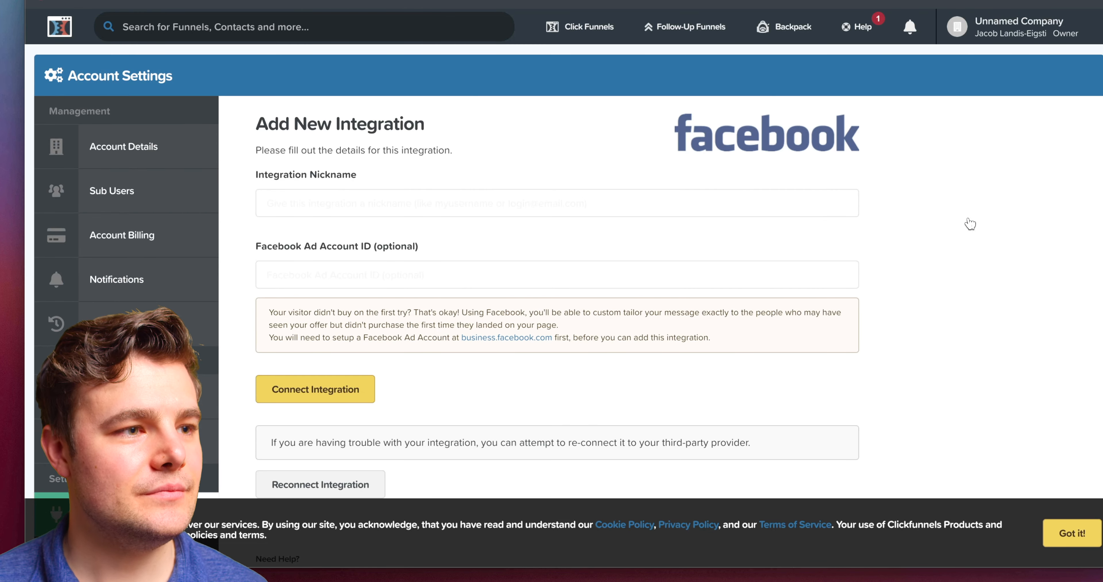
Nickname the Facebook integration FB, connect it and authorize the ClickFunnels Integration App to manage ads for the accessible ad accounts
click(418, 200)
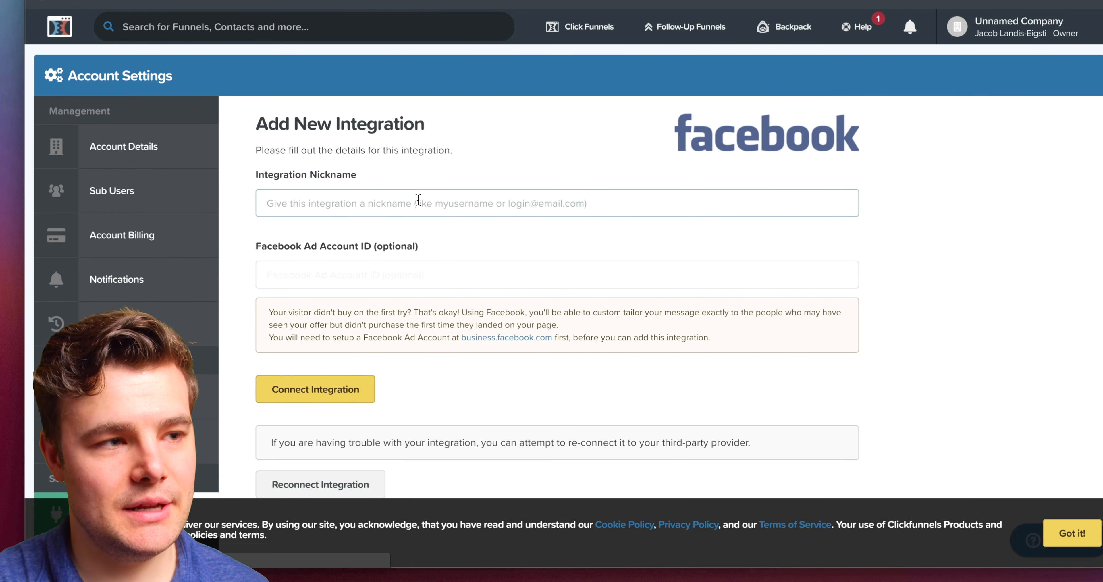
text(FB)
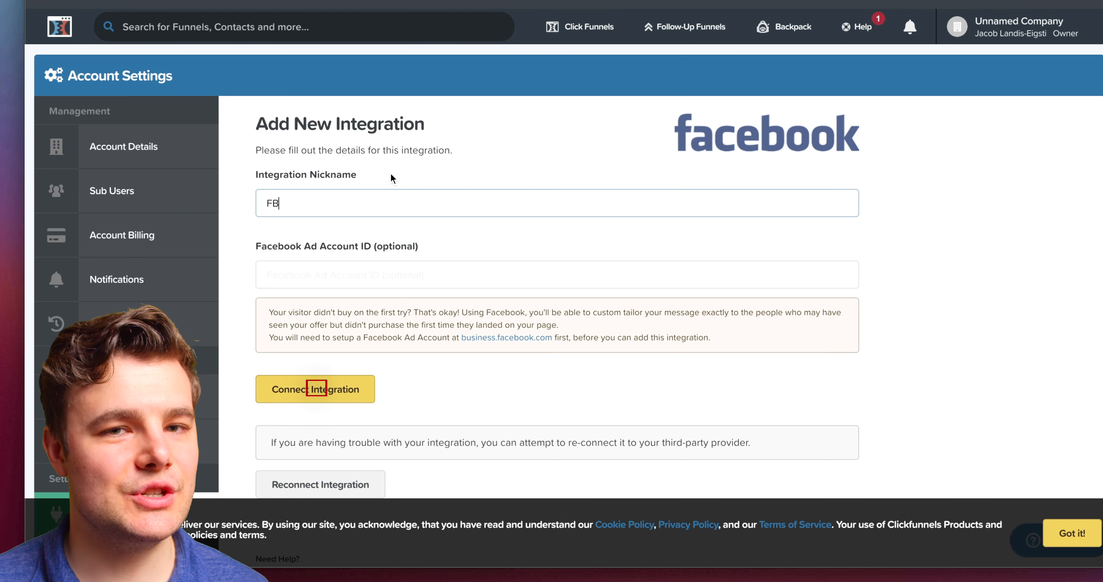
click(317, 398)
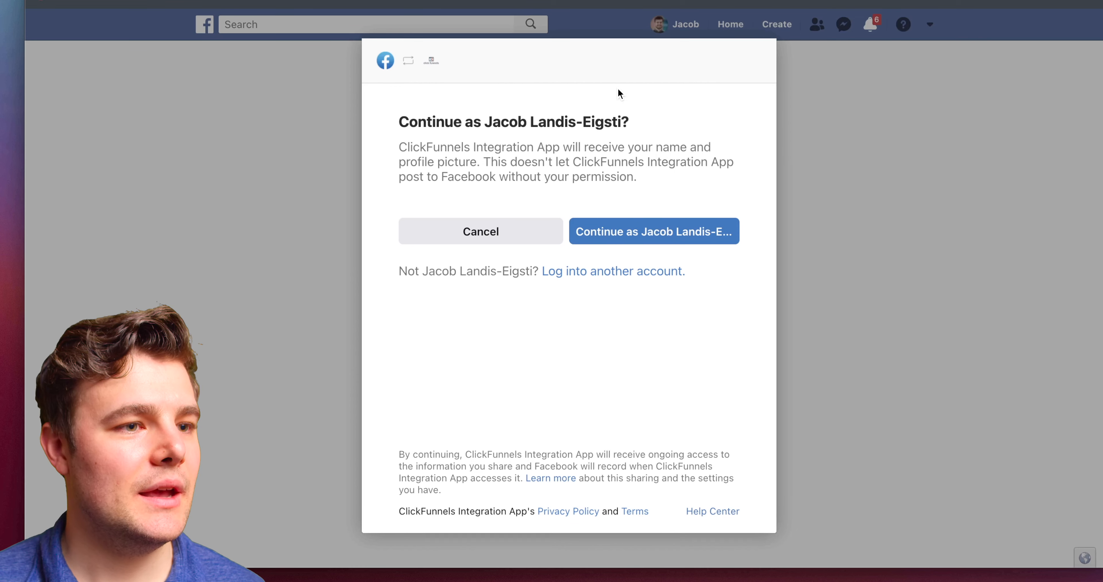
click(634, 231)
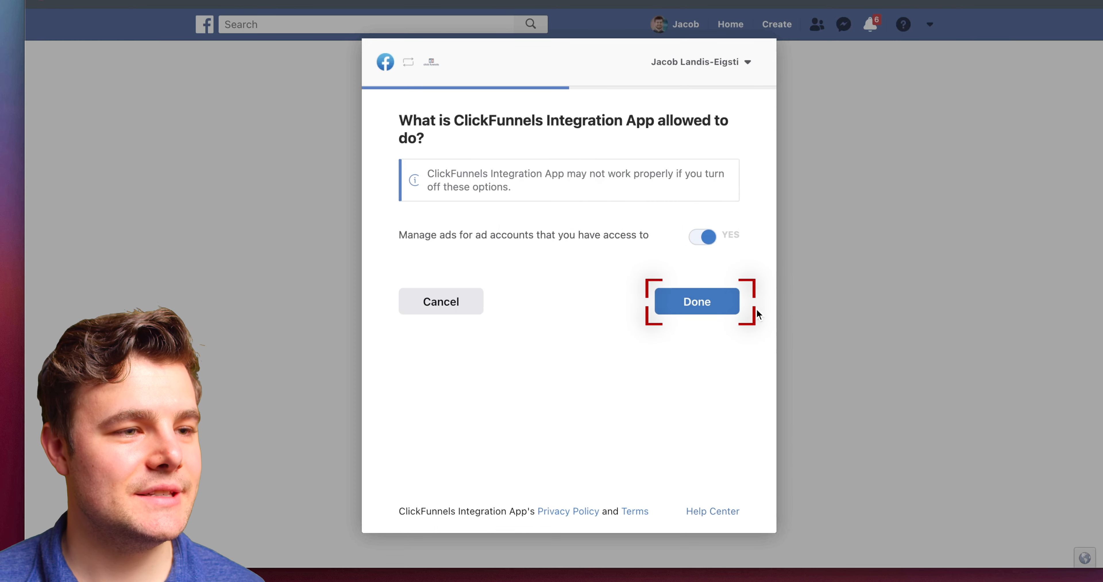
click(720, 309)
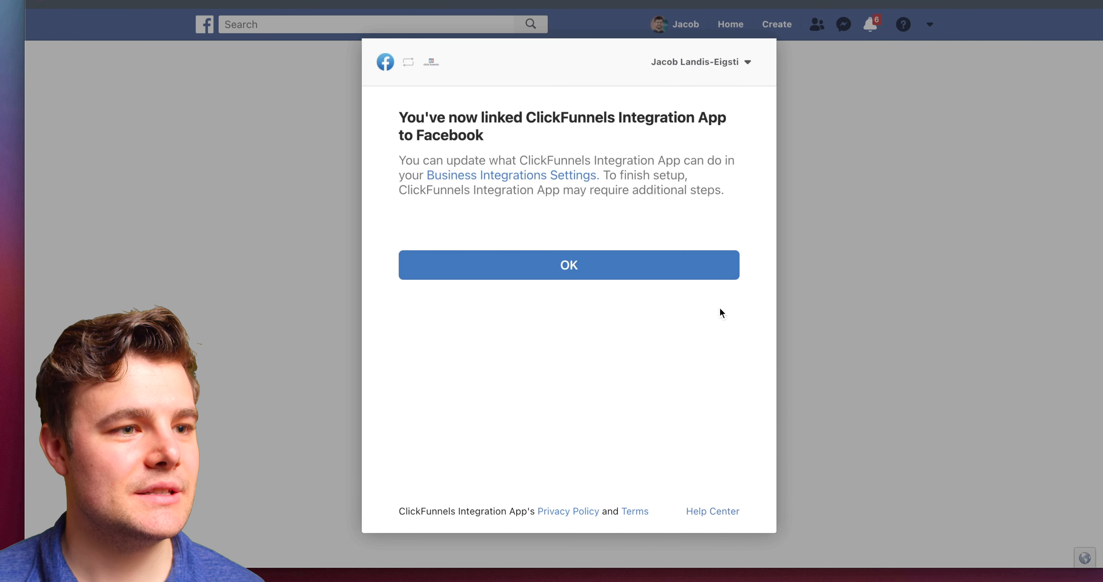
click(603, 270)
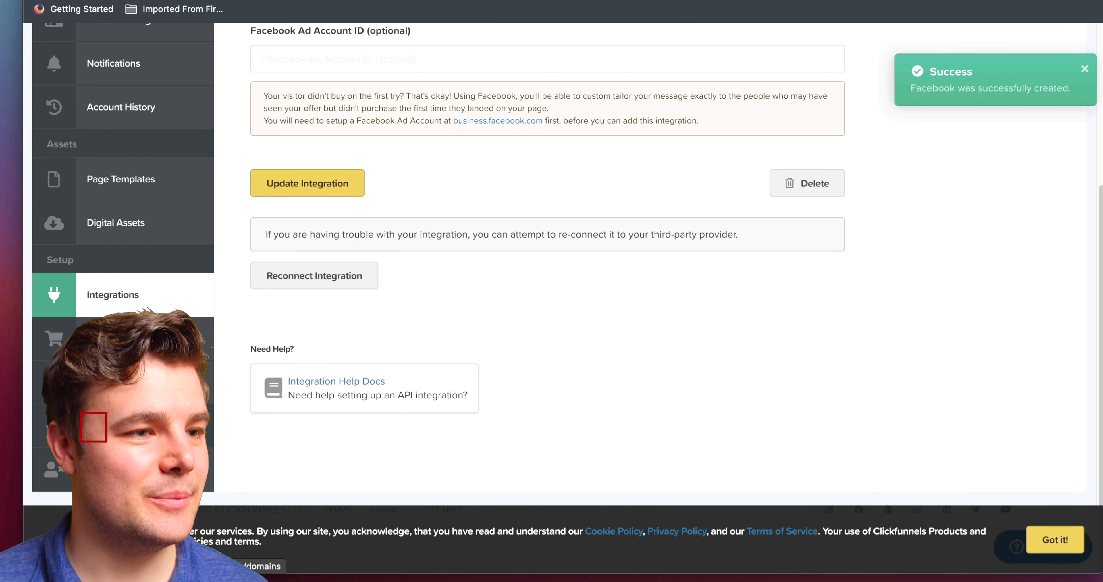
click(94, 426)
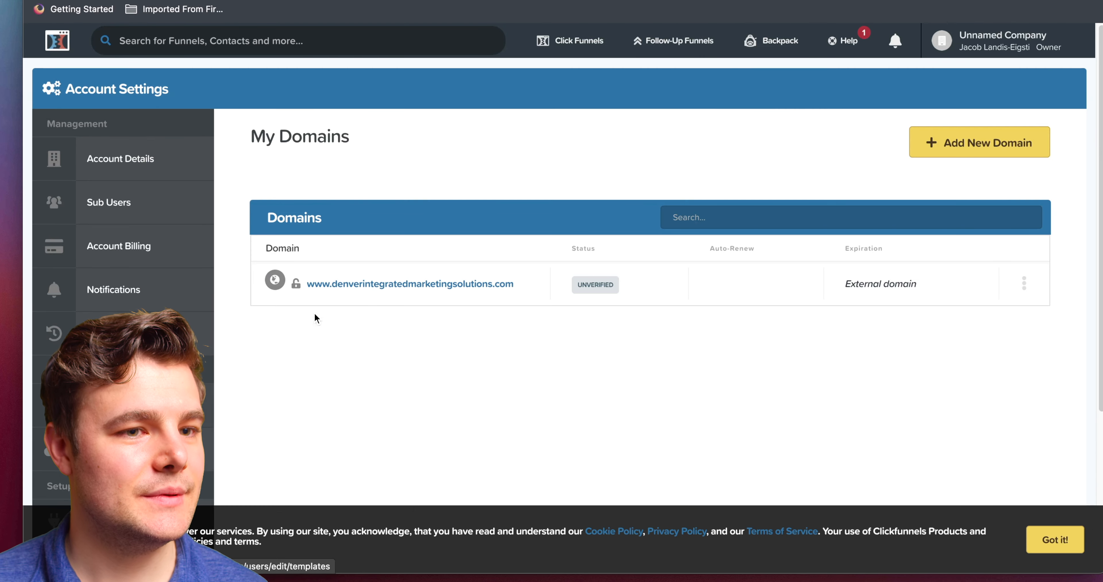
click(1024, 284)
click(1015, 303)
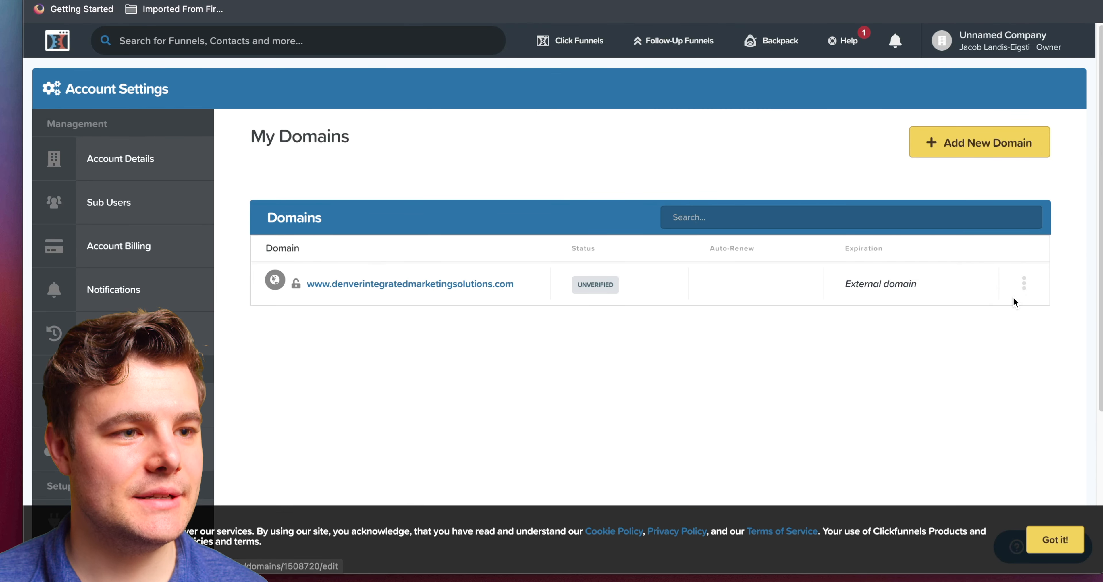
scroll(491, 294, down, 5)
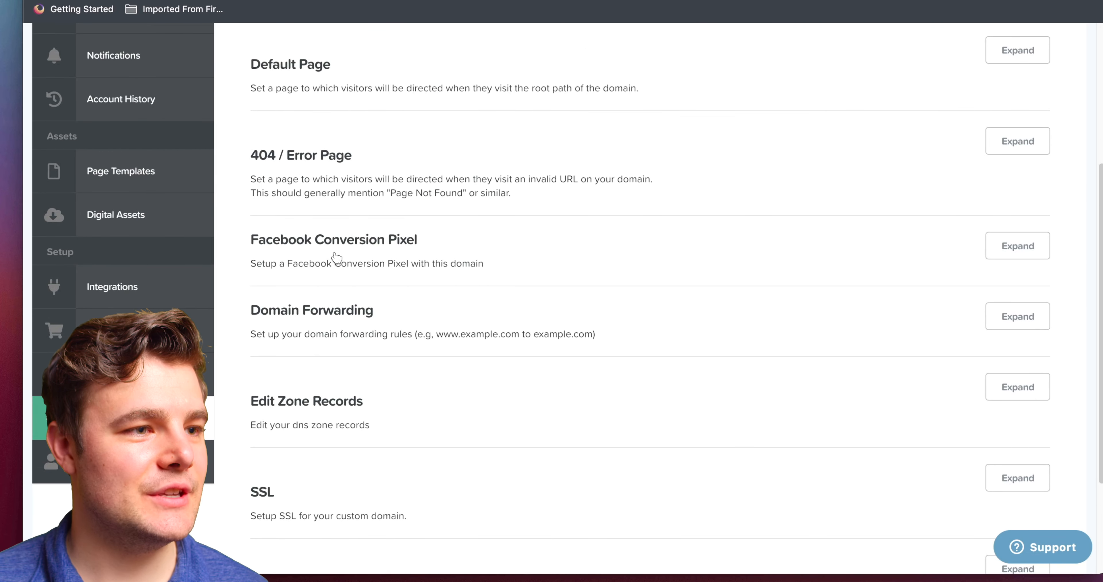
click(1034, 256)
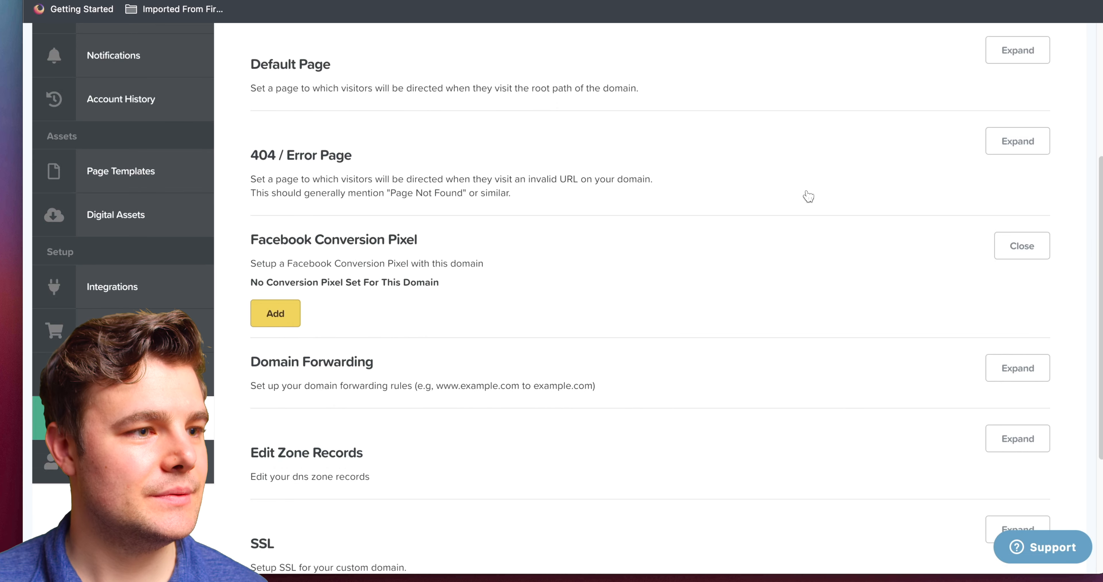
click(288, 312)
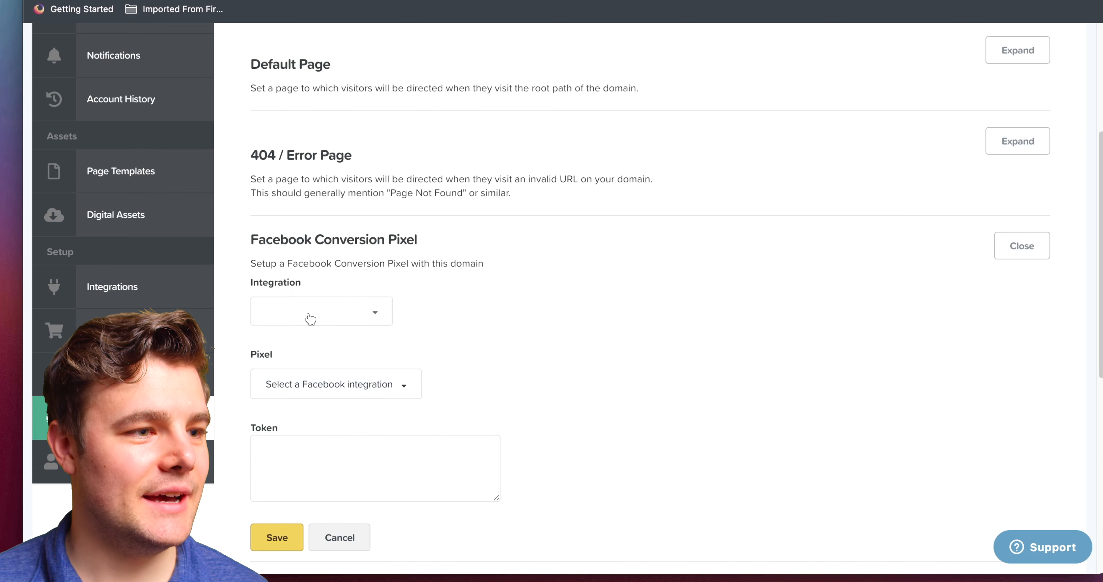
For the domain's conversion pixel, choose the FB integration and the video production pixel, and paste the Conversions API access token
click(310, 319)
click(293, 339)
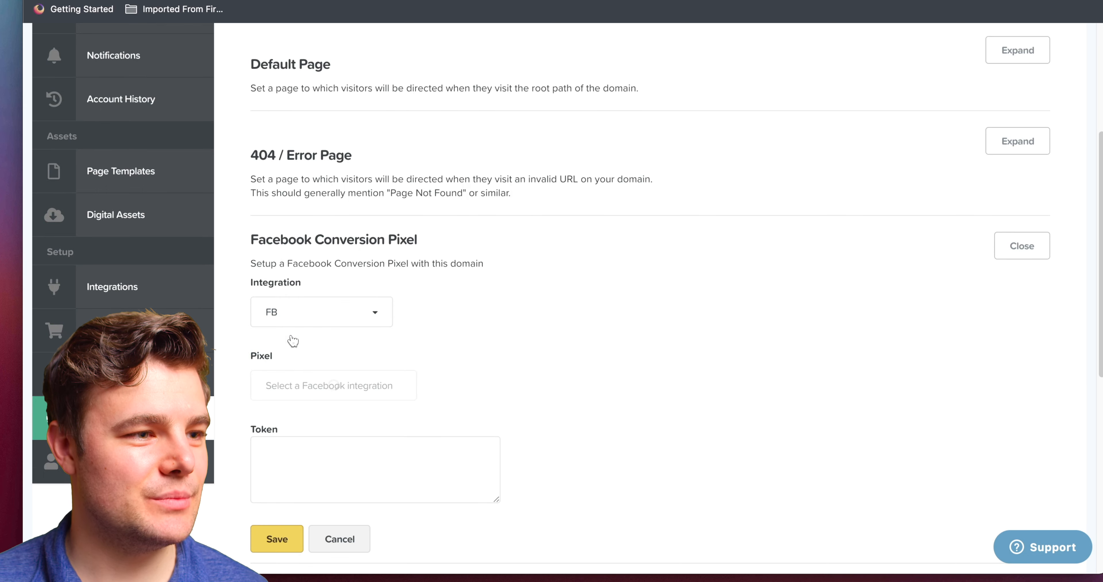
click(310, 389)
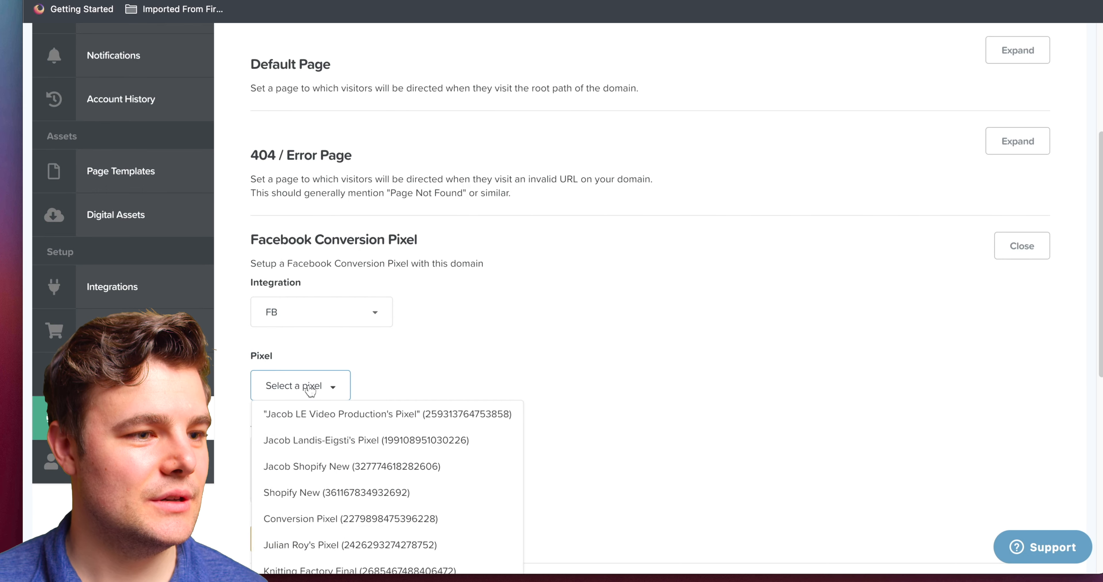
click(329, 415)
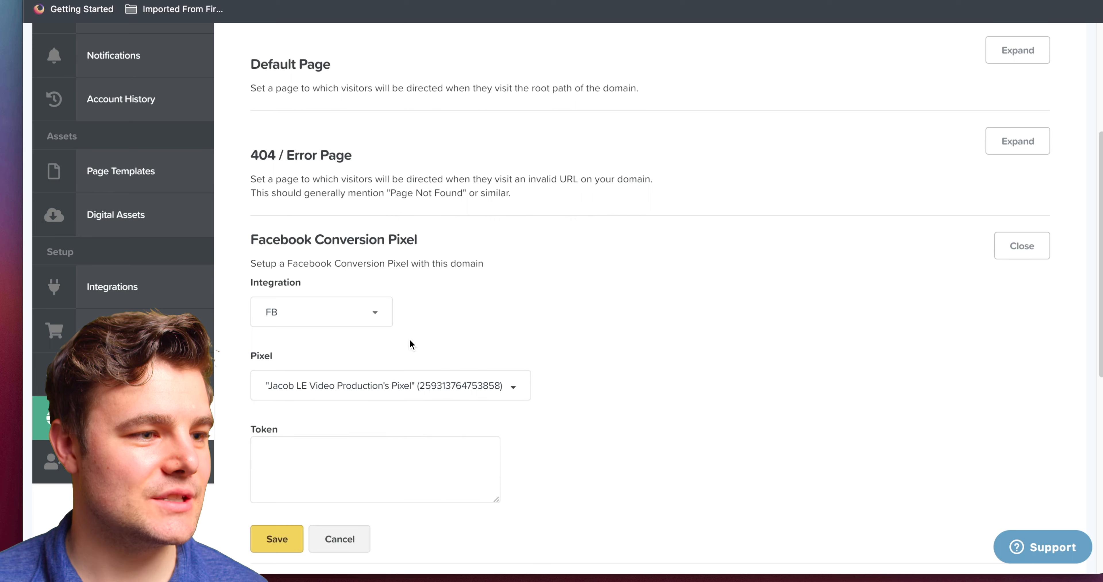
click(359, 447)
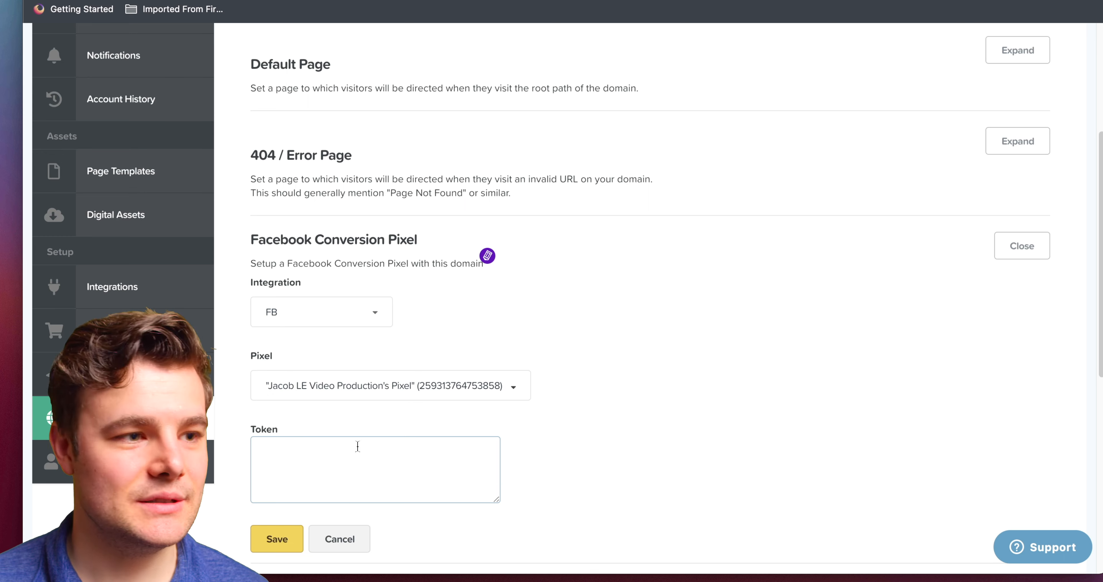
key(super+v)
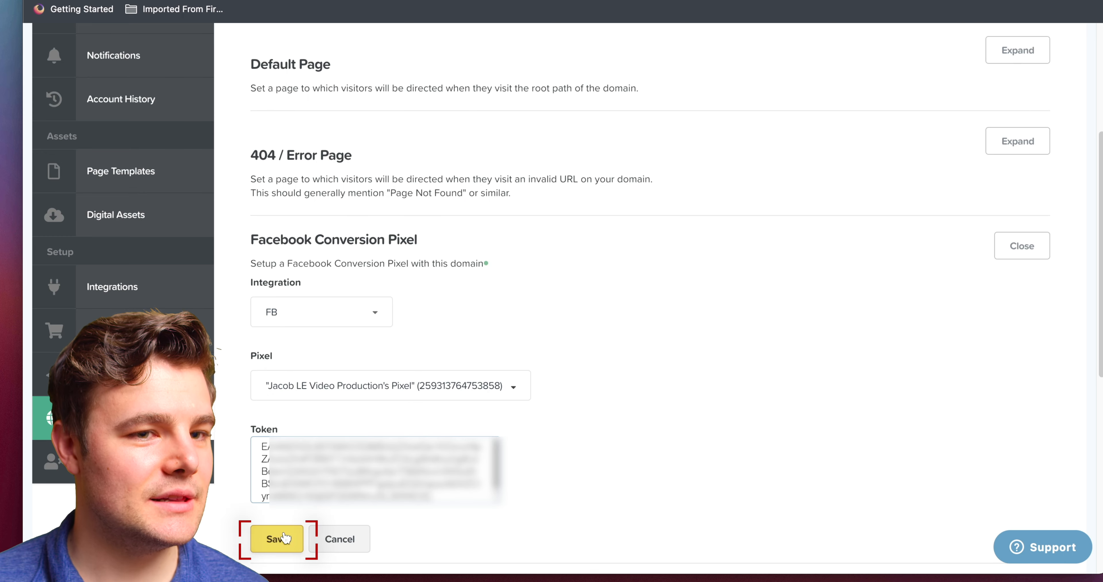